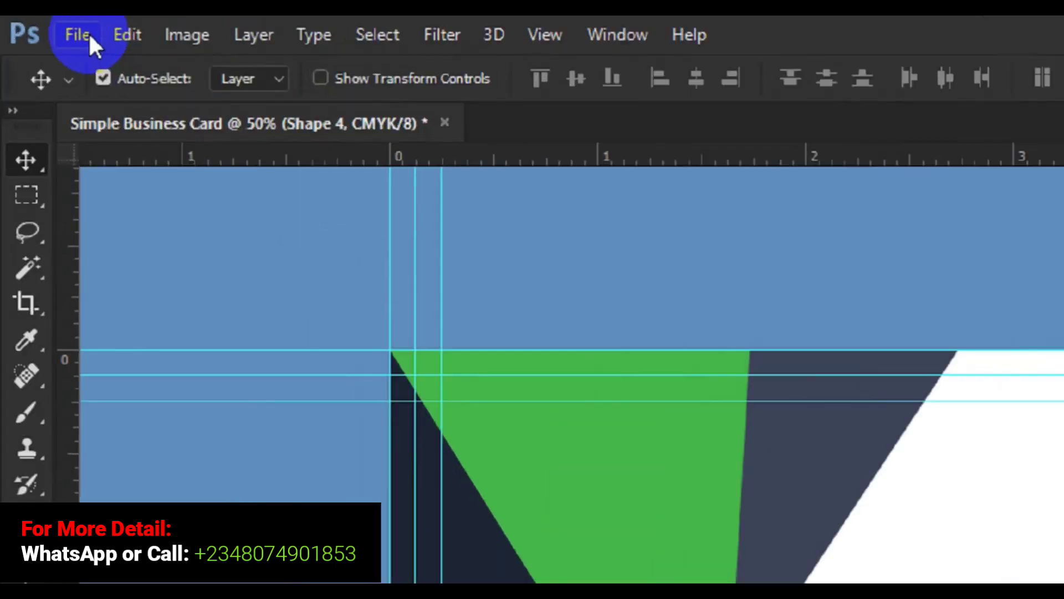
Step: Open Photoshop's File > Open dialog
{"action": "left_click", "coordinate": [50, 27]}
{"action": "left_click", "coordinate": [101, 35]}
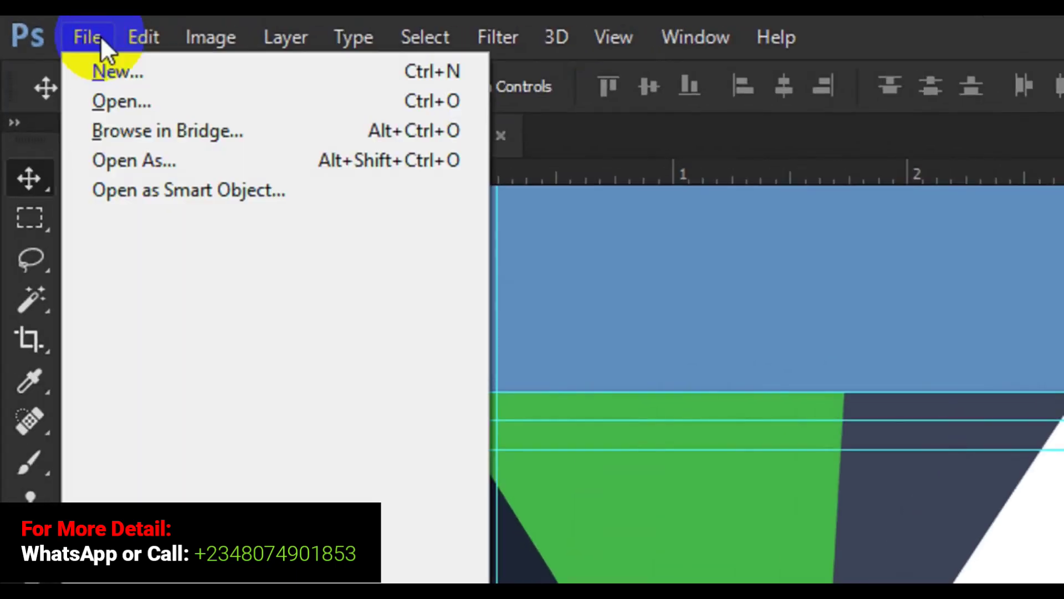
{"action": "left_click", "coordinate": [117, 107]}
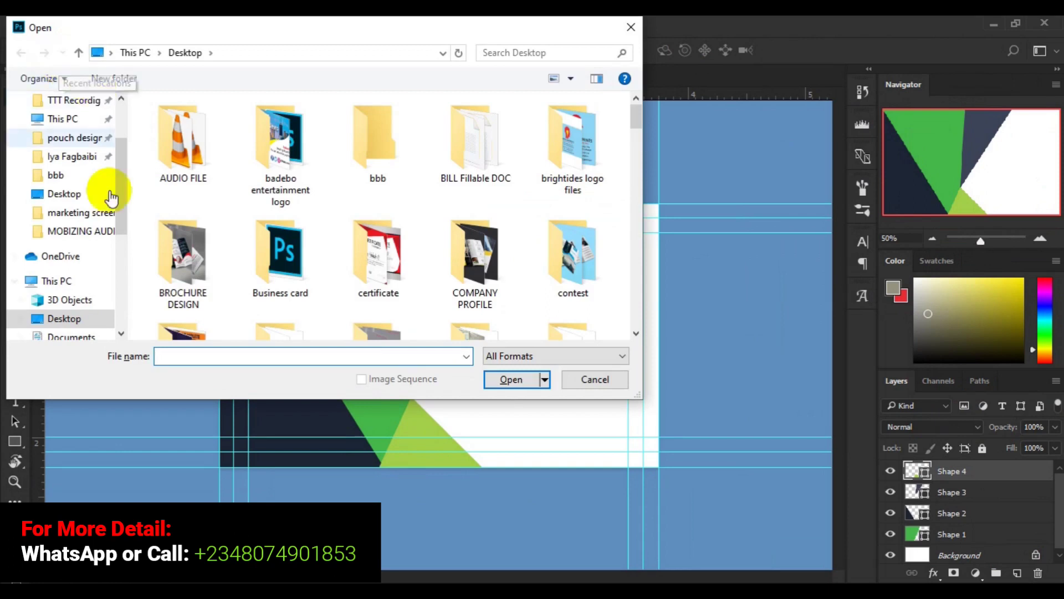
{"action": "left_click_drag", "start_coordinate": [124, 209], "coordinate": [124, 236]}
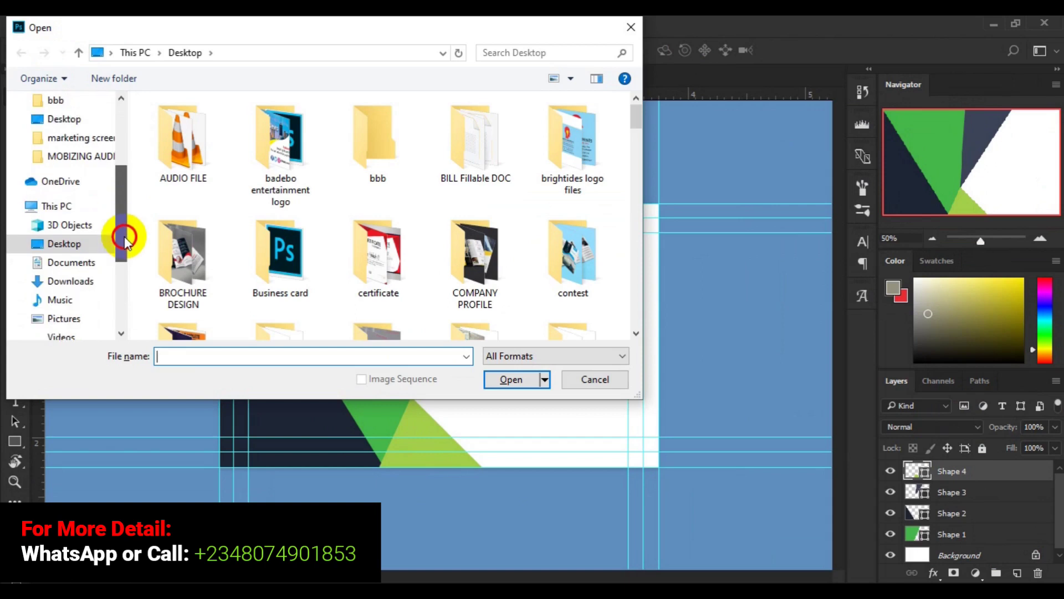
Step: Browse This PC > Local Disk (H:) > Users > user folder > Desktop and select pin.psd
{"action": "left_click", "coordinate": [74, 213]}
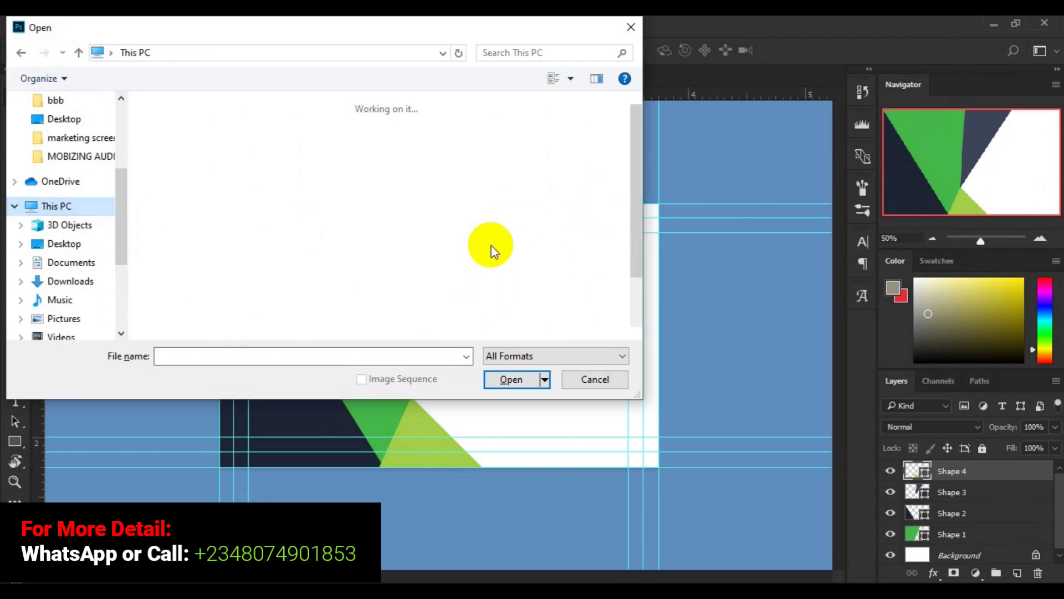
{"action": "left_click", "coordinate": [635, 330]}
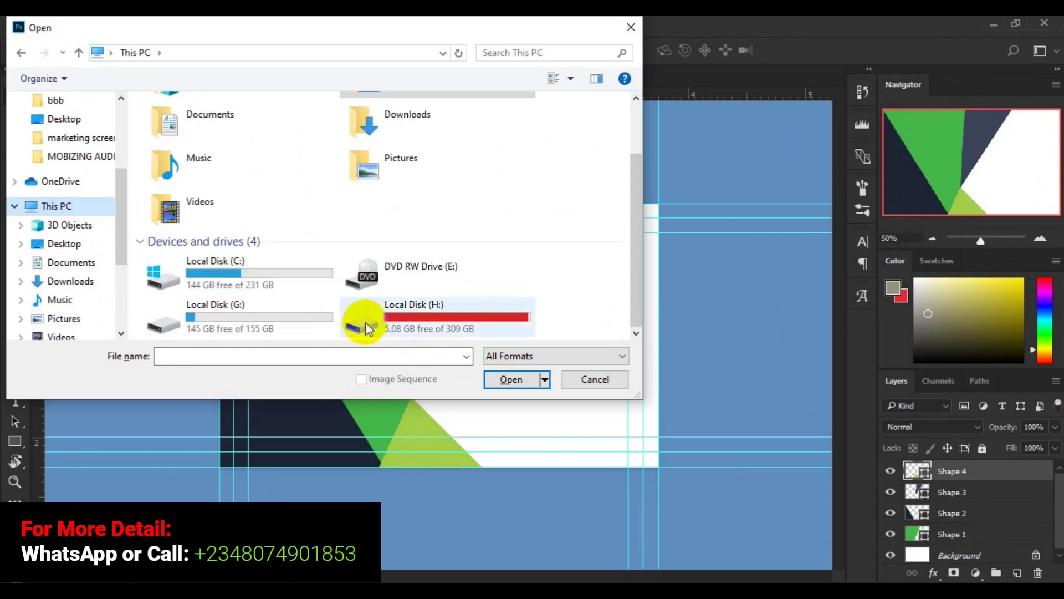
{"action": "left_click", "coordinate": [396, 321]}
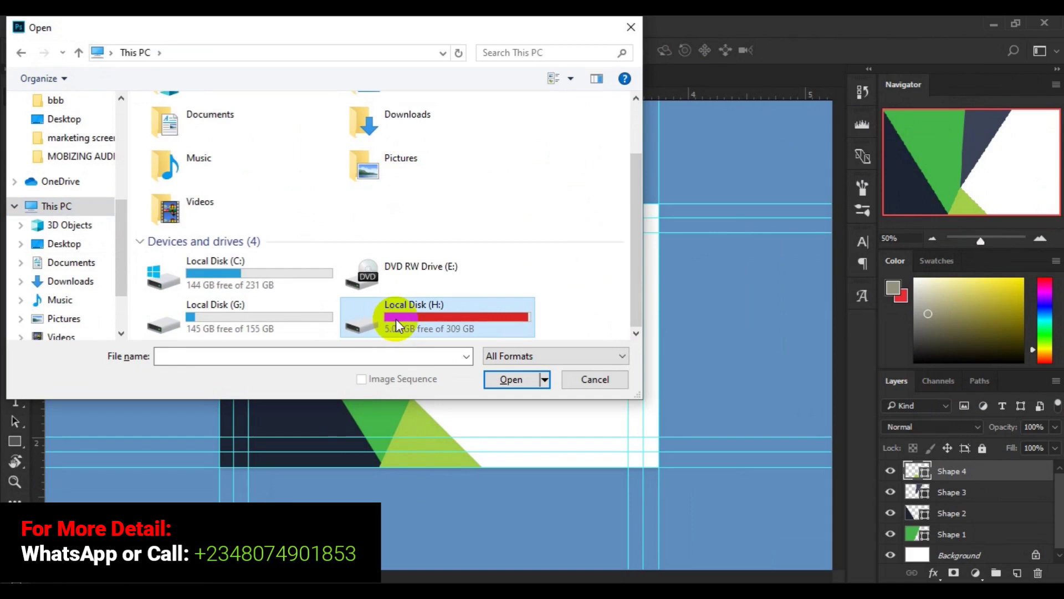
{"action": "double_click", "coordinate": [396, 318]}
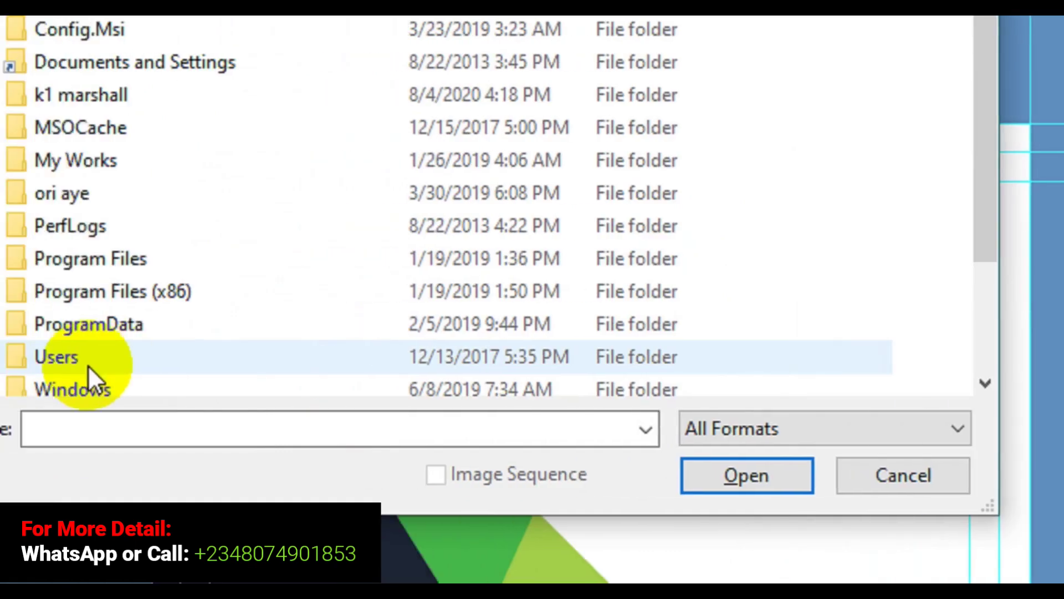
{"action": "double_click", "coordinate": [161, 363]}
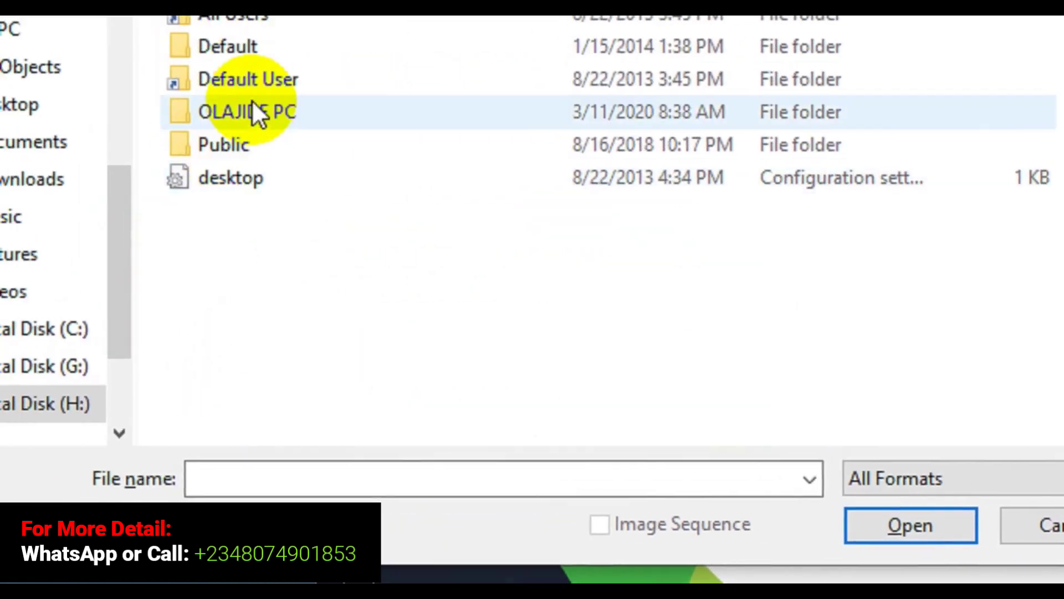
{"action": "double_click", "coordinate": [259, 121]}
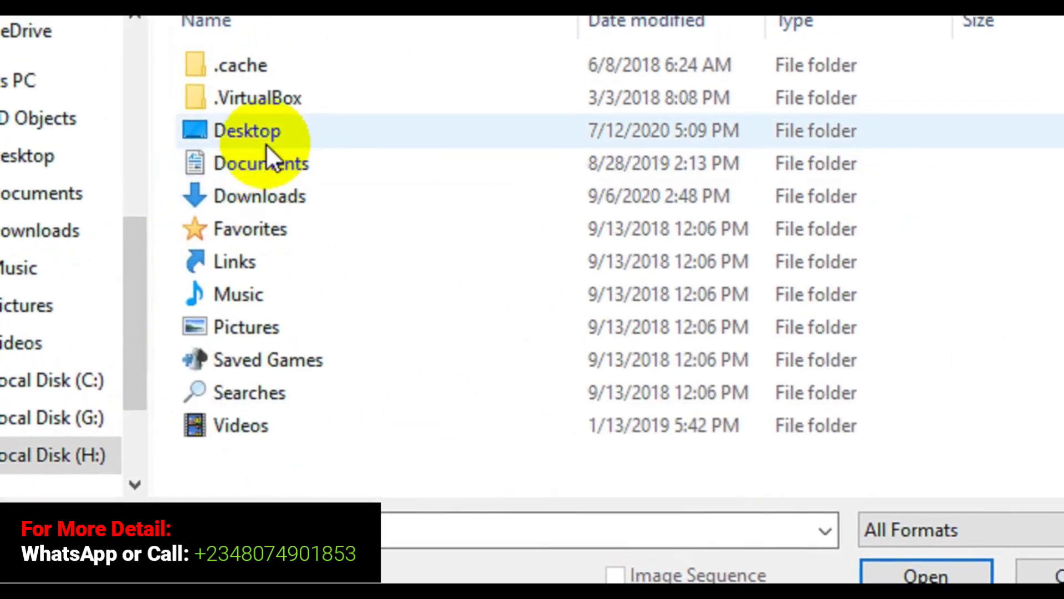
{"action": "double_click", "coordinate": [265, 145]}
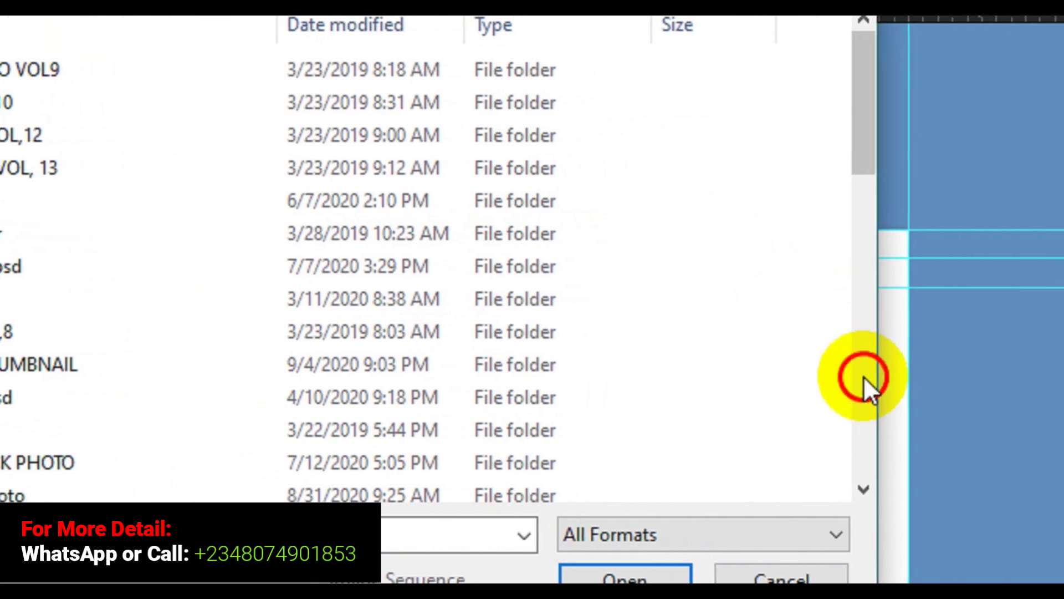
{"action": "left_click", "coordinate": [963, 378]}
{"action": "left_click", "coordinate": [840, 376]}
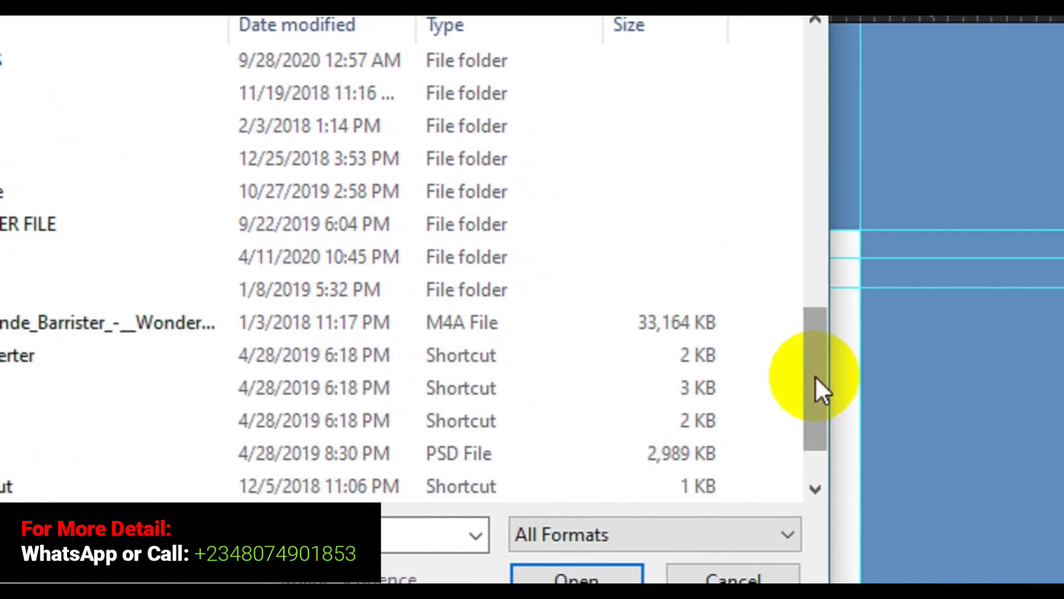
{"action": "left_click", "coordinate": [78, 441]}
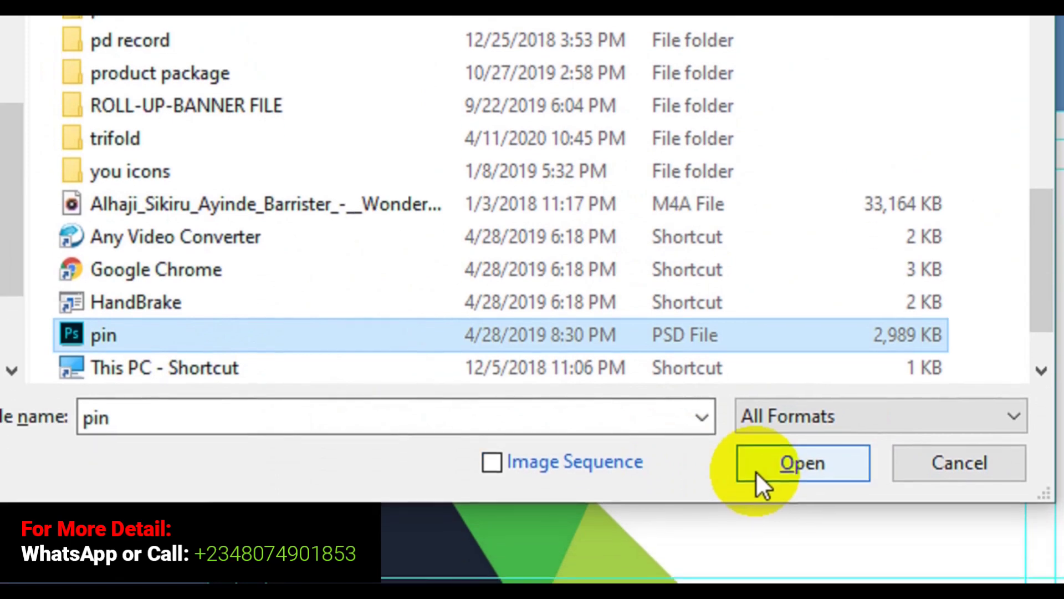
Step: Open pin.psd and scroll its Layers panel to the Shape 1 layer
{"action": "left_click", "coordinate": [756, 472]}
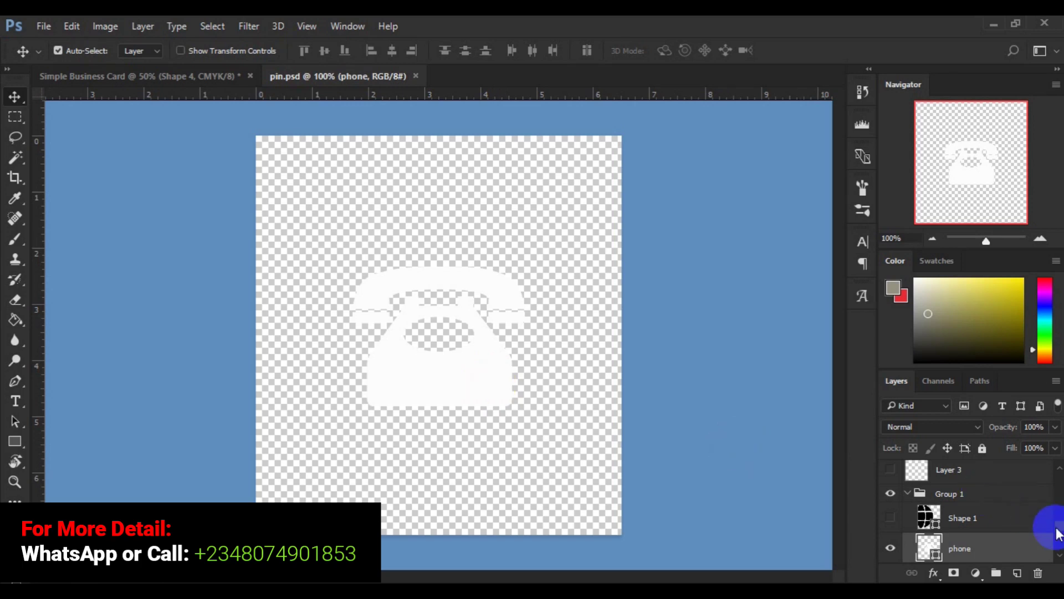
{"action": "scroll", "coordinate": [1059, 535], "scroll_direction": "down", "scroll_amount": 3}
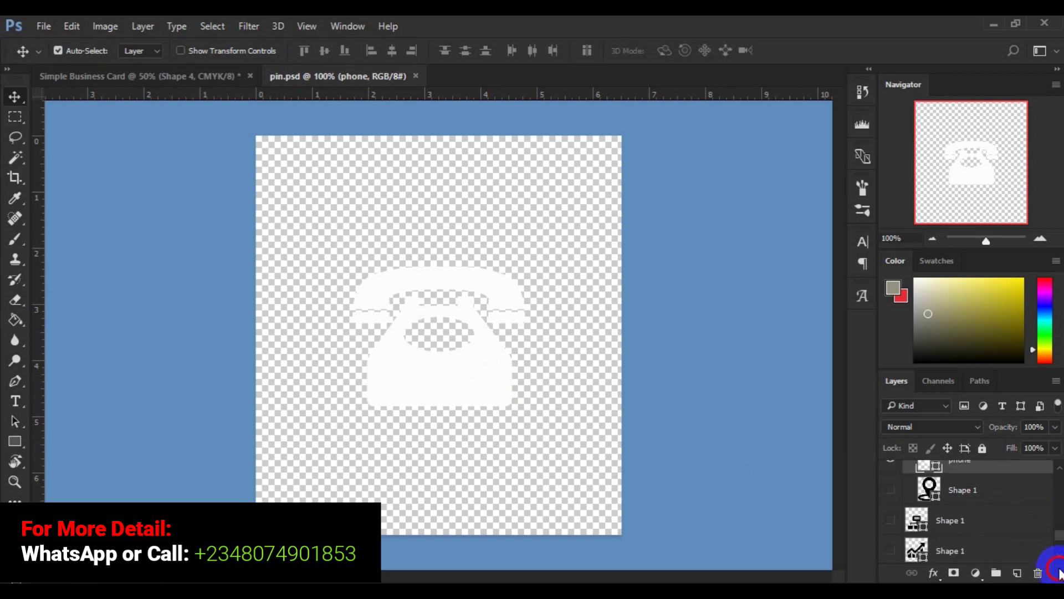
{"action": "scroll", "coordinate": [1058, 552], "scroll_direction": "down", "scroll_amount": 2}
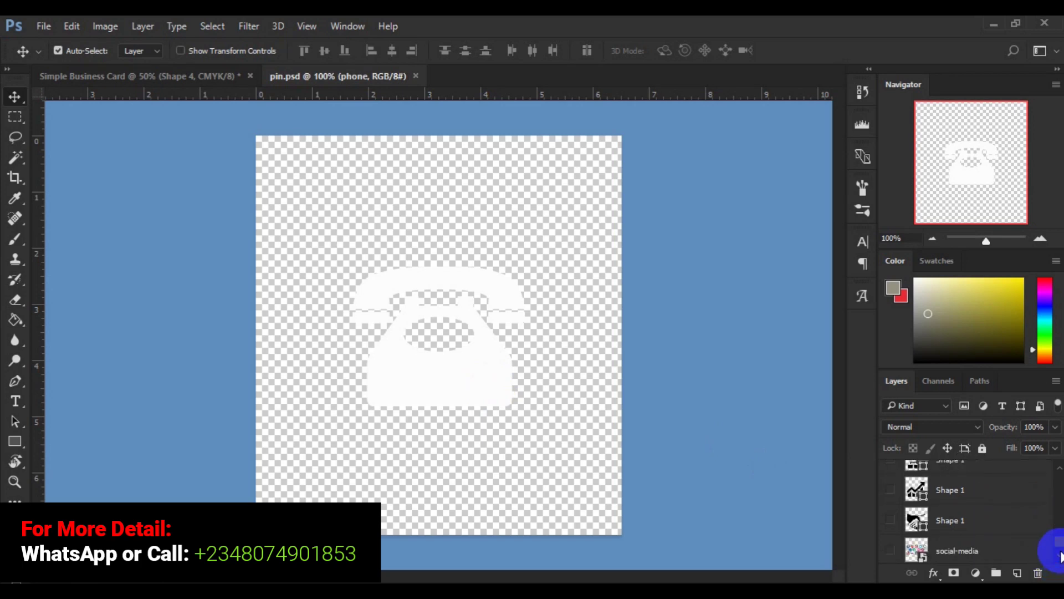
{"action": "scroll", "coordinate": [1060, 521], "scroll_direction": "up", "scroll_amount": 7}
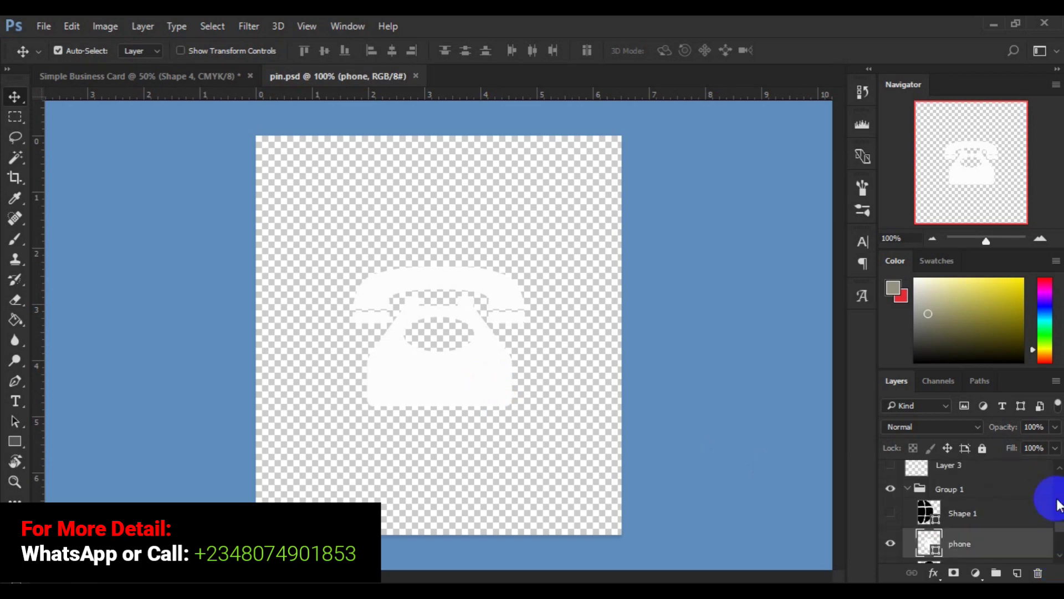
{"action": "scroll", "coordinate": [1059, 502], "scroll_direction": "down", "scroll_amount": 5}
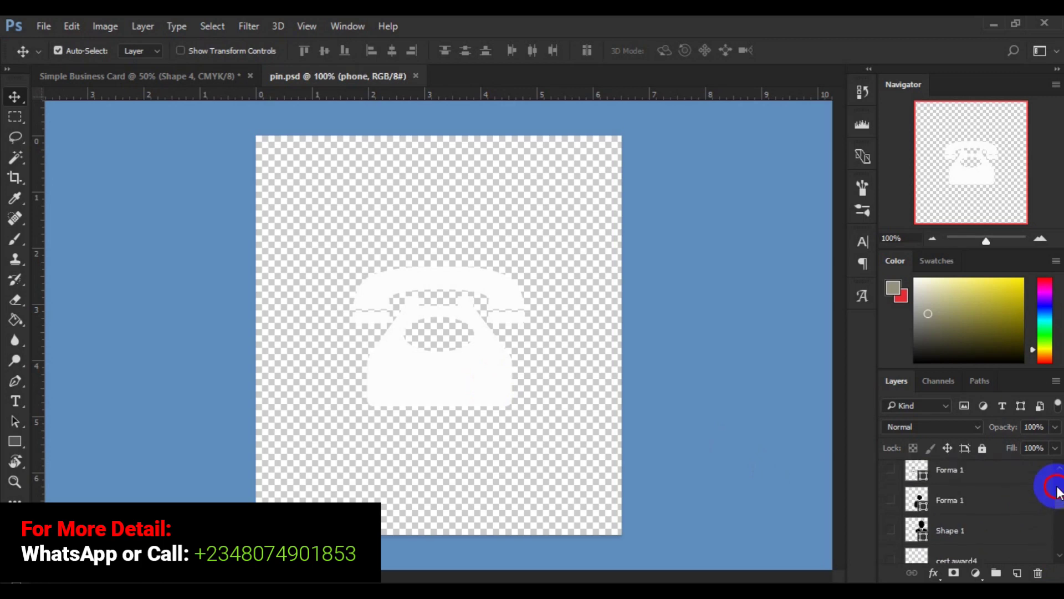
{"action": "scroll", "coordinate": [1056, 487], "scroll_direction": "up", "scroll_amount": 3}
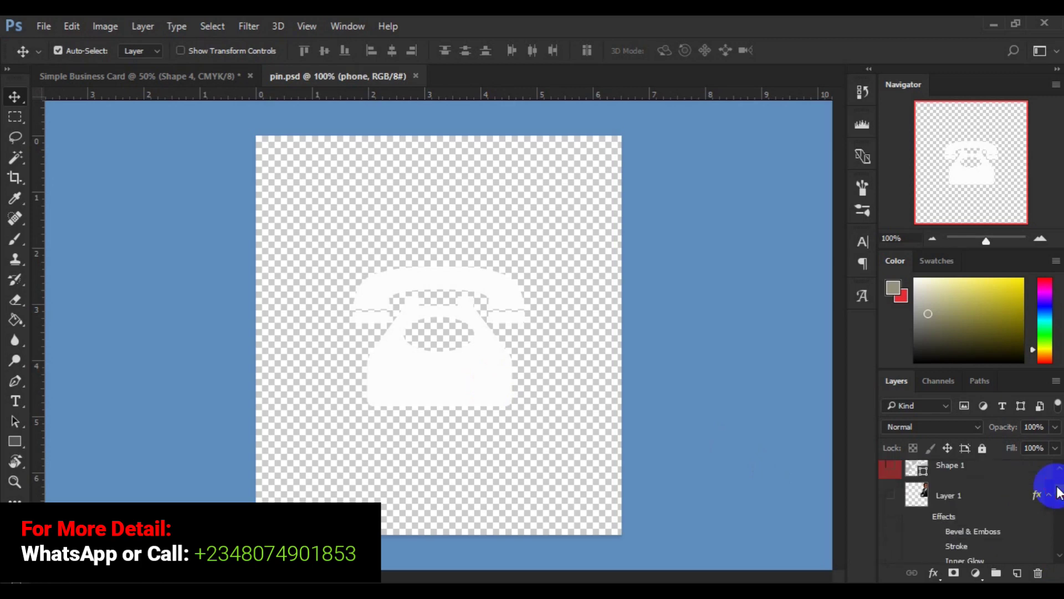
Step: Make the Shape 1 layer visible and return to the Simple Business Card document
{"action": "left_click", "coordinate": [1012, 474]}
{"action": "left_click", "coordinate": [888, 482]}
{"action": "left_click", "coordinate": [889, 482]}
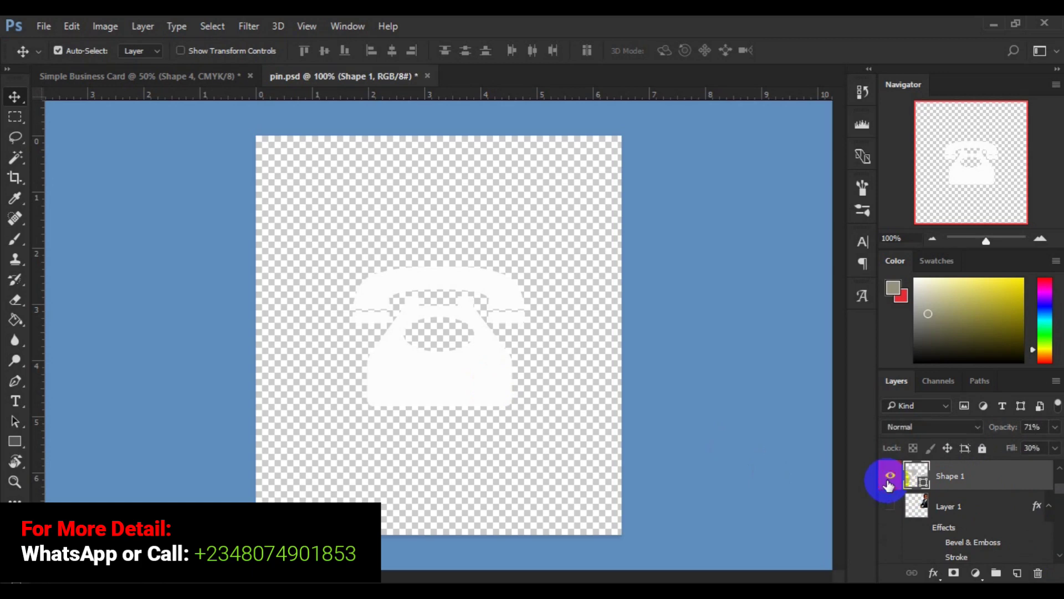
{"action": "left_click", "coordinate": [211, 77]}
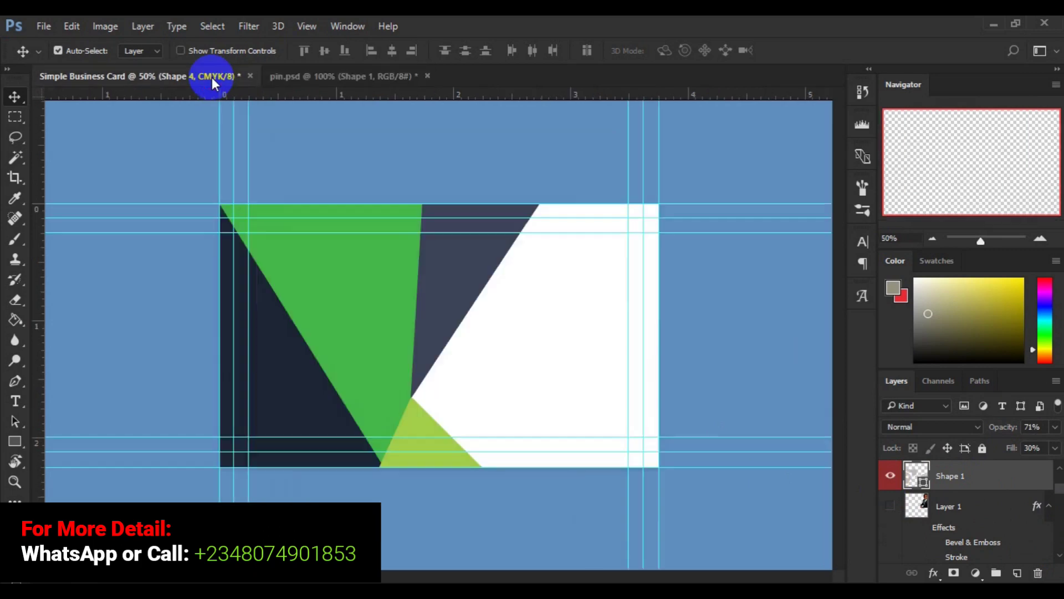
Step: With the card's Background selected, drag pin.psd's faint Shape 1 phone icon onto the card
{"action": "left_click", "coordinate": [574, 414]}
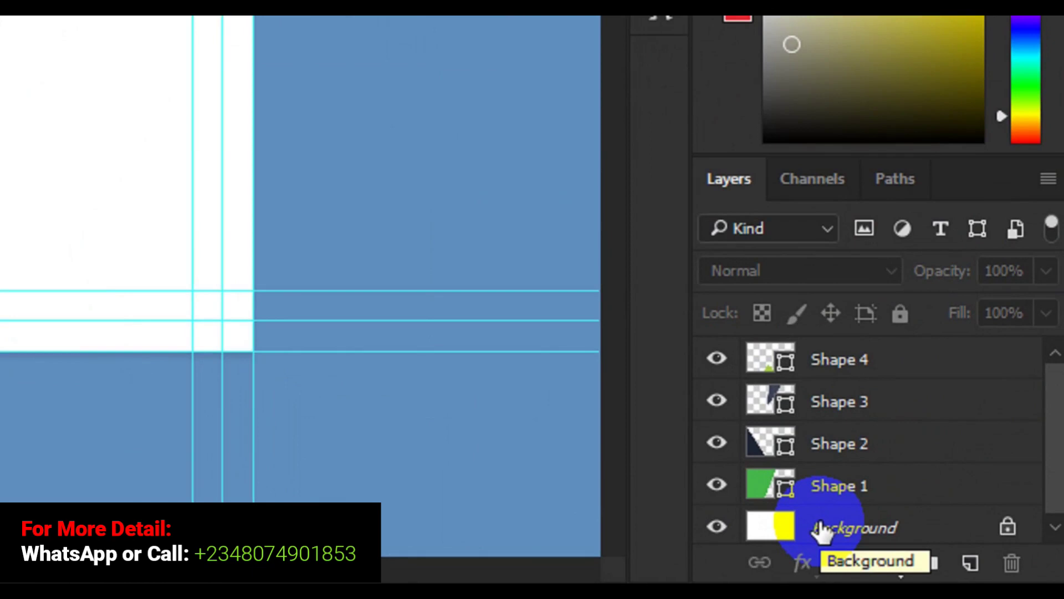
{"action": "left_click", "coordinate": [822, 530]}
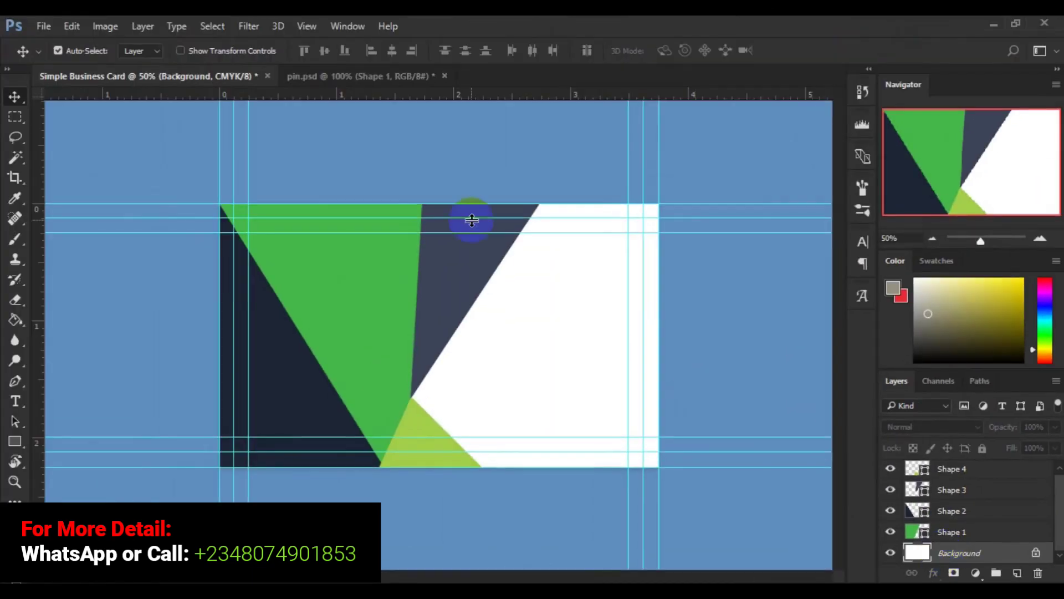
{"action": "left_click", "coordinate": [373, 83]}
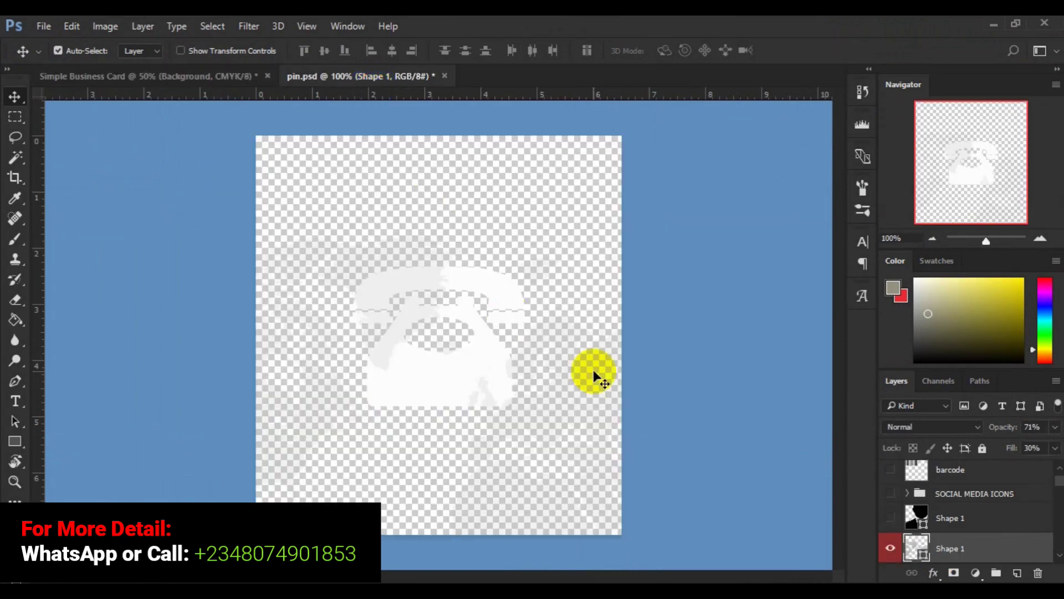
{"action": "mouse_move", "coordinate": [338, 352]}
{"action": "left_mouse_down"}
{"action": "mouse_move", "coordinate": [309, 309]}
{"action": "mouse_move", "coordinate": [314, 269]}
{"action": "mouse_move", "coordinate": [333, 358]}
{"action": "left_mouse_up"}
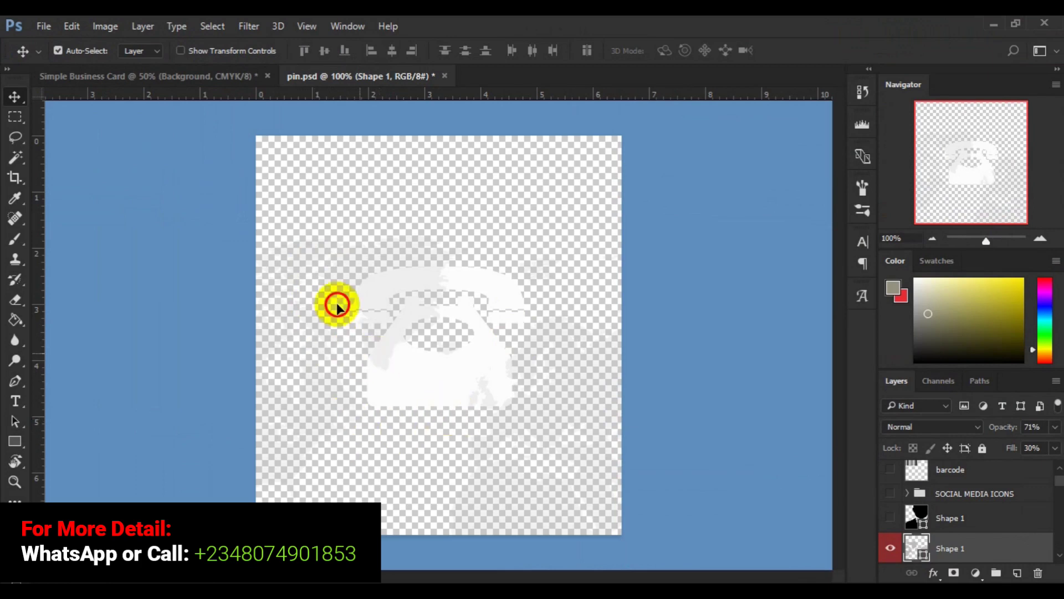
{"action": "left_click_drag", "start_coordinate": [312, 220], "coordinate": [211, 82]}
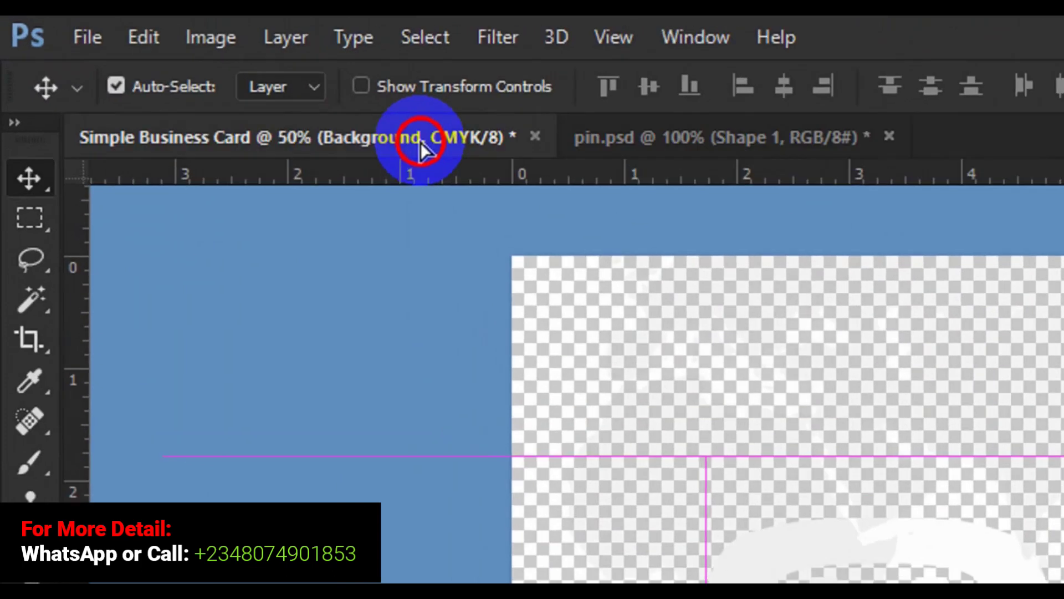
{"action": "left_click_drag", "start_coordinate": [422, 149], "coordinate": [421, 149]}
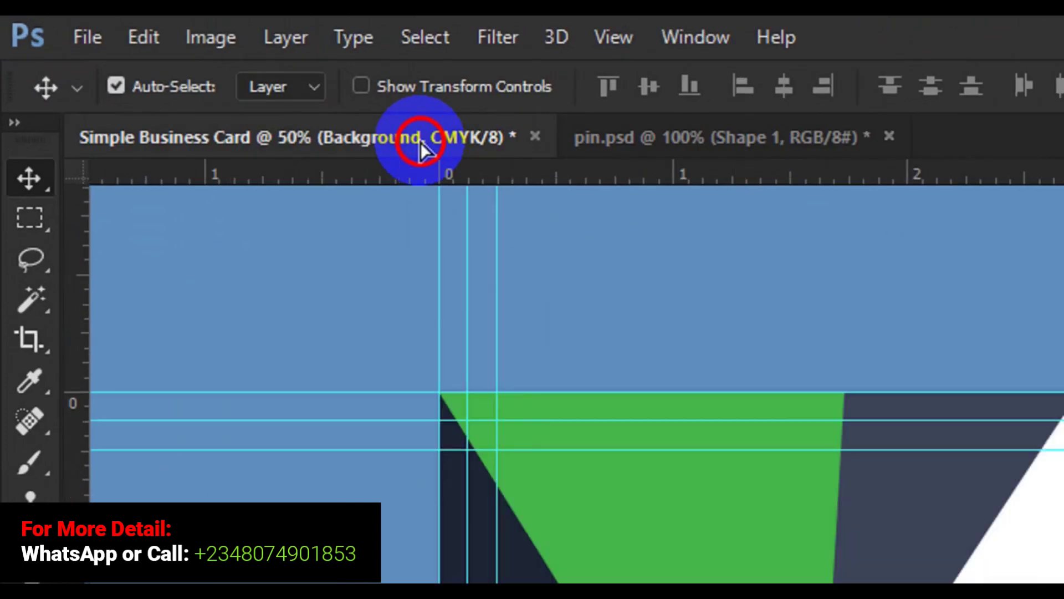
{"action": "left_click_drag", "start_coordinate": [422, 149], "coordinate": [926, 574]}
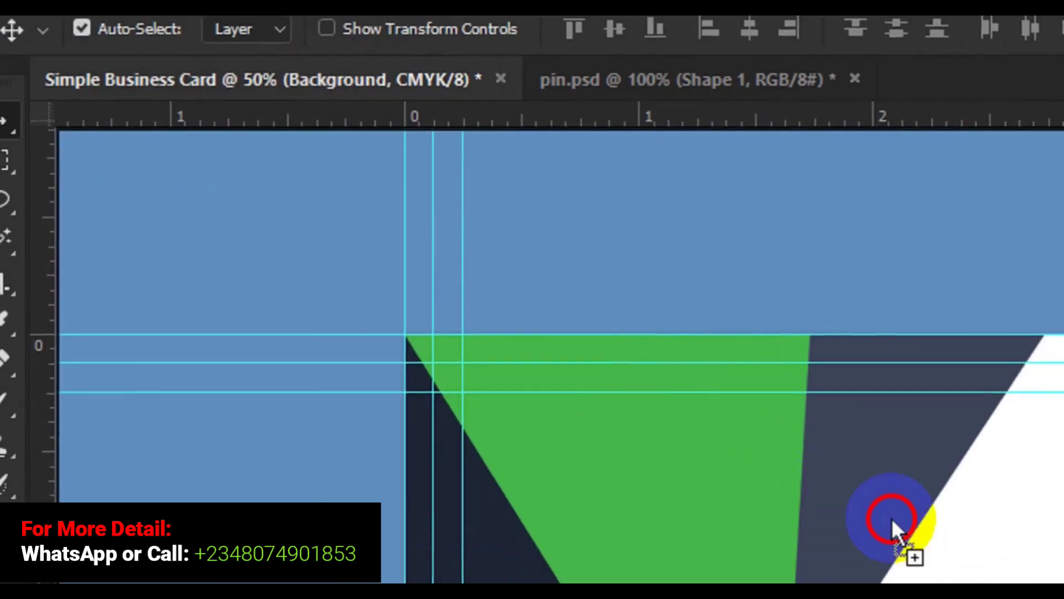
{"action": "left_click_drag", "start_coordinate": [892, 517], "coordinate": [898, 524]}
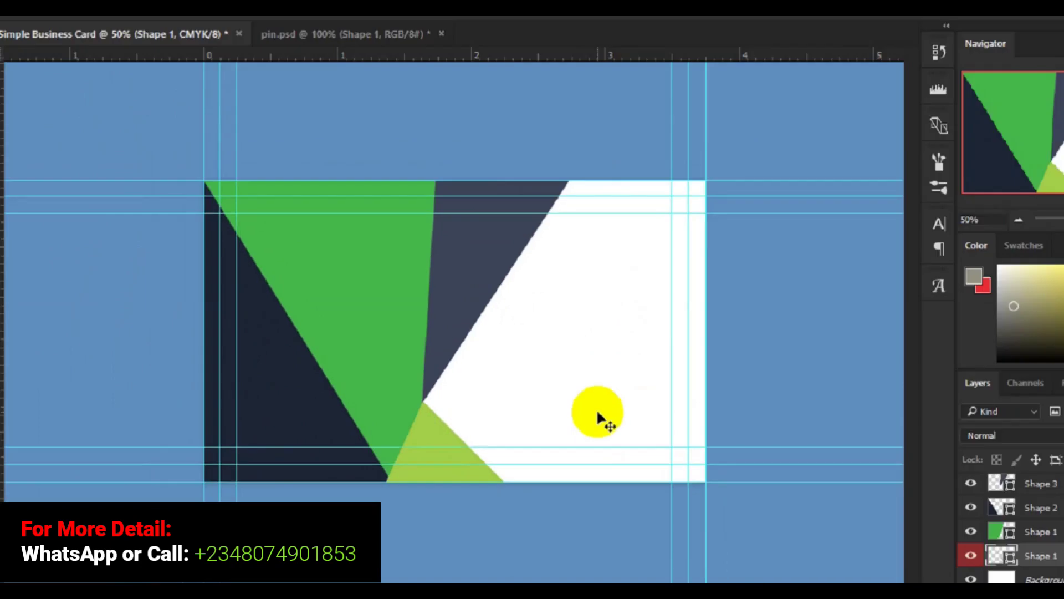
{"action": "key", "text": "ctrl+z"}
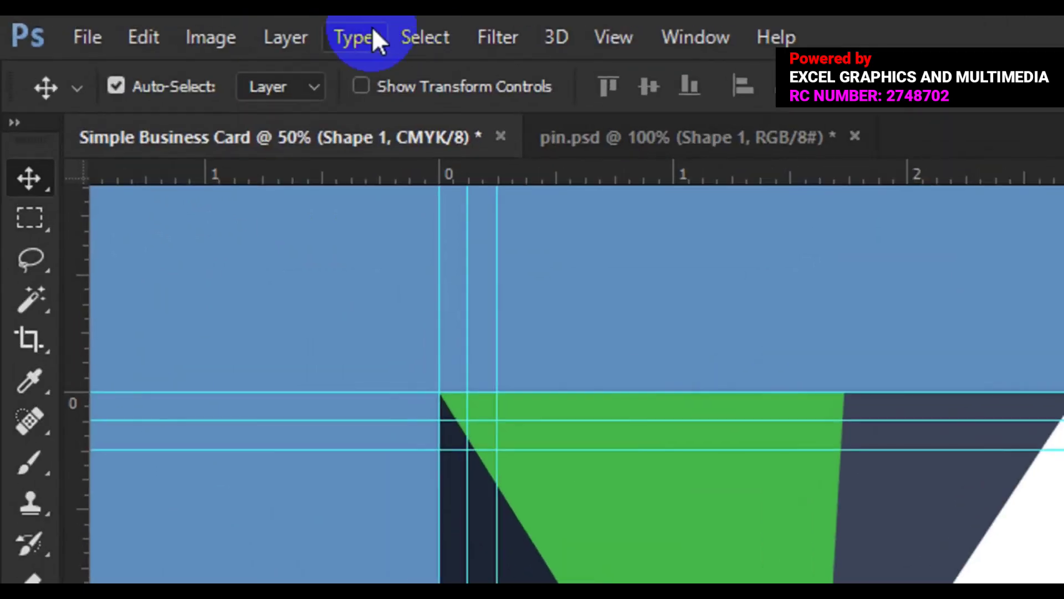
{"action": "left_click", "coordinate": [404, 31]}
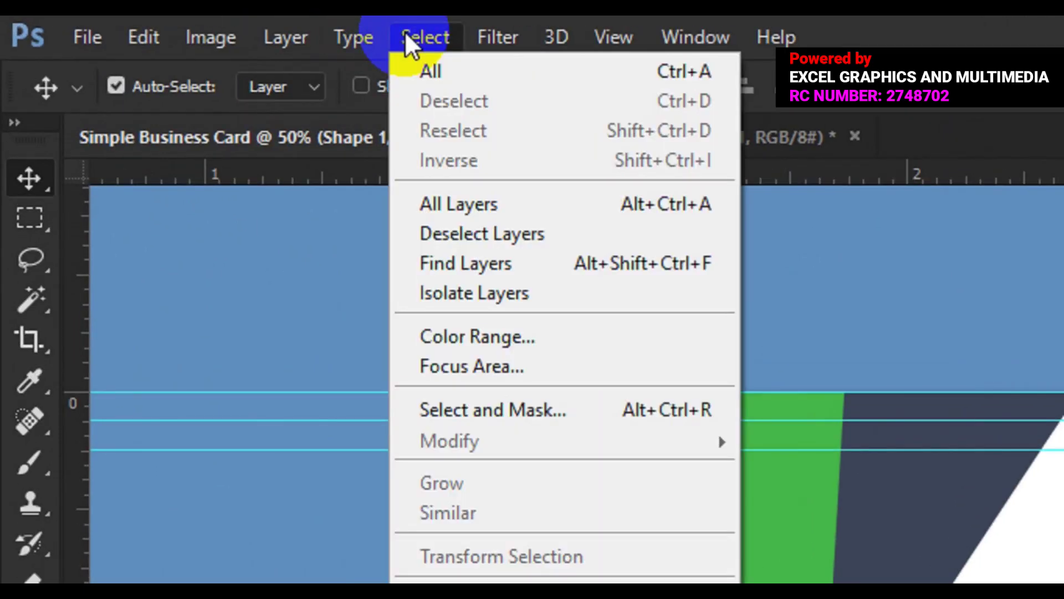
{"action": "left_click", "coordinate": [458, 70]}
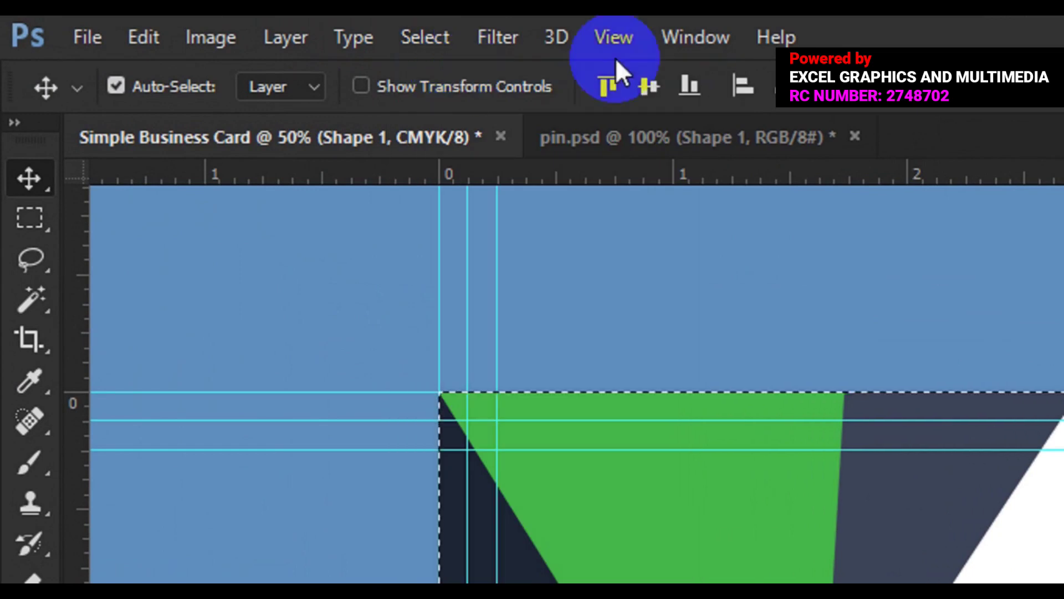
{"action": "left_click", "coordinate": [642, 83]}
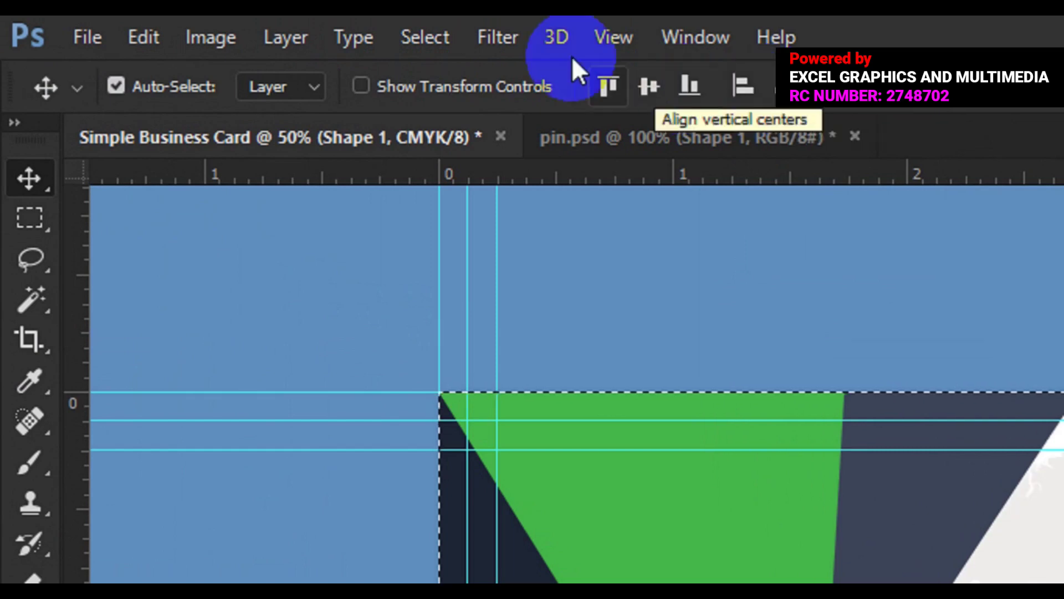
{"action": "left_click", "coordinate": [425, 38]}
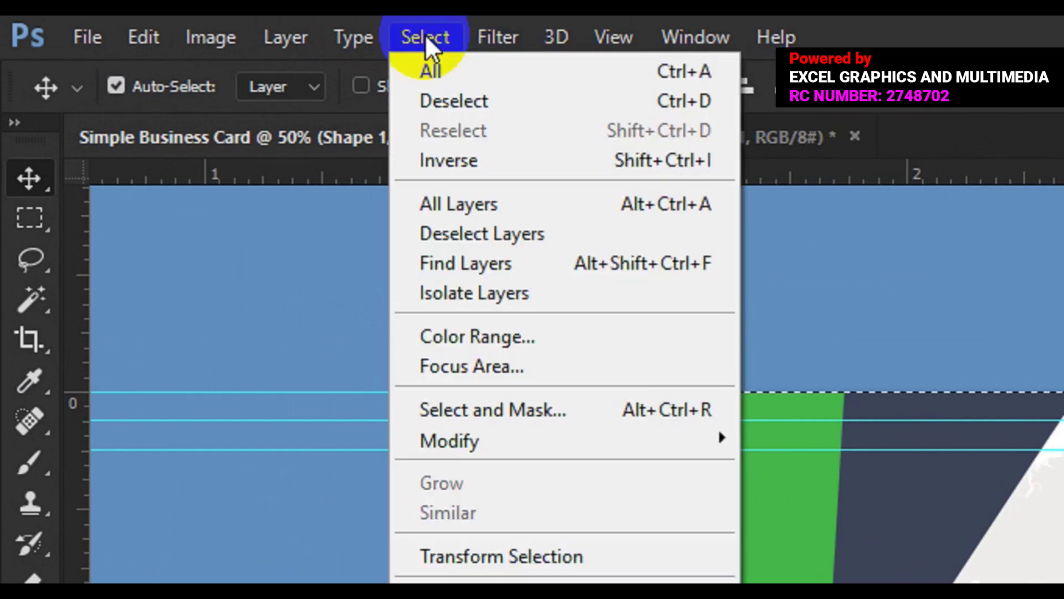
{"action": "left_click", "coordinate": [480, 99]}
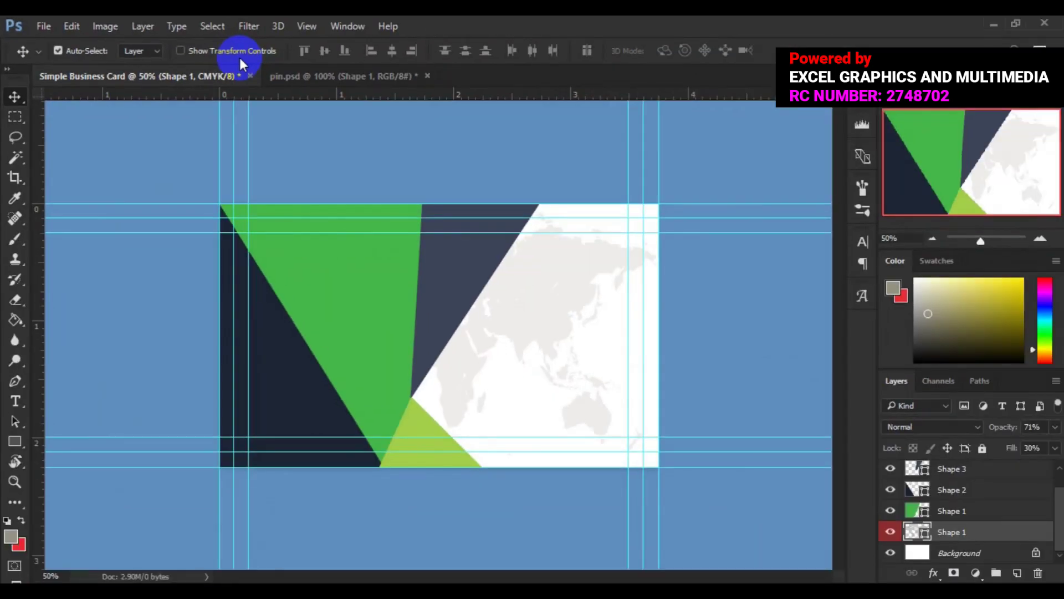
Step: Show pin.psd's man silhouette layer and drag it onto the Simple Business Card canvas
{"action": "left_click", "coordinate": [304, 78]}
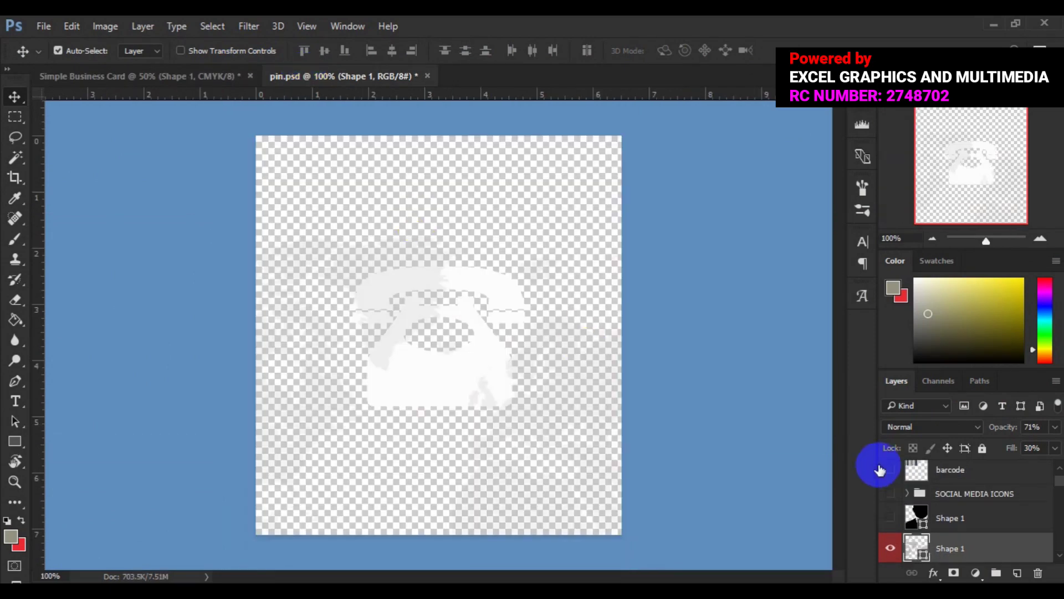
{"action": "left_click", "coordinate": [895, 521]}
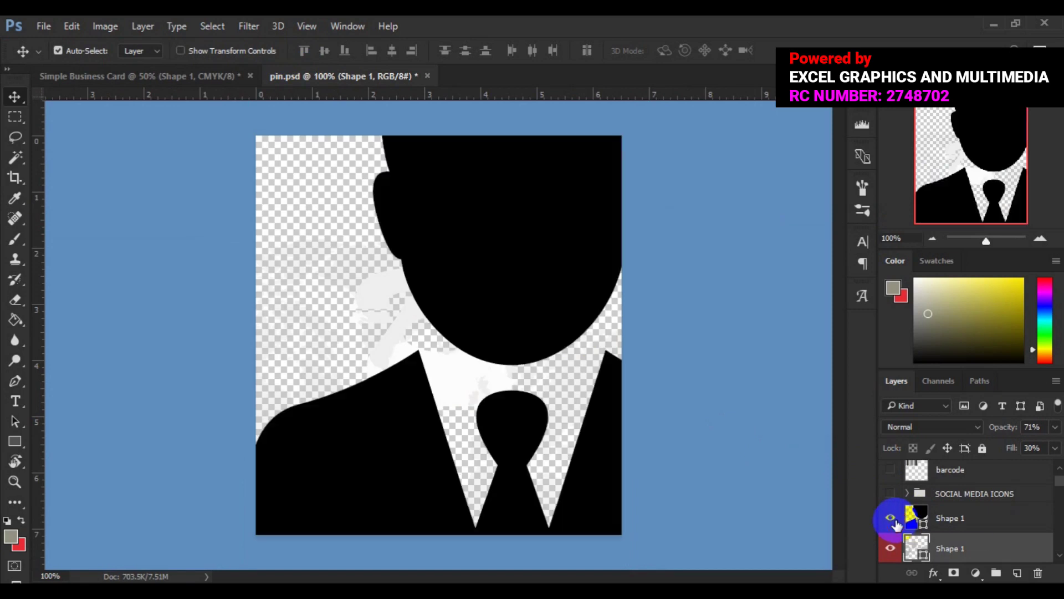
{"action": "left_click", "coordinate": [512, 285]}
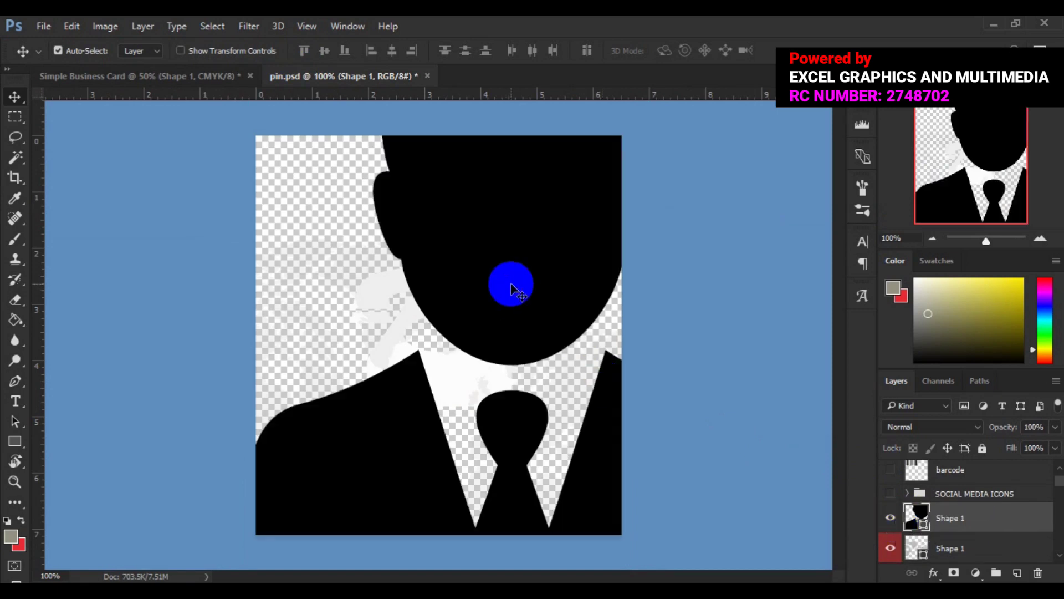
{"action": "left_click_drag", "start_coordinate": [511, 285], "coordinate": [208, 118]}
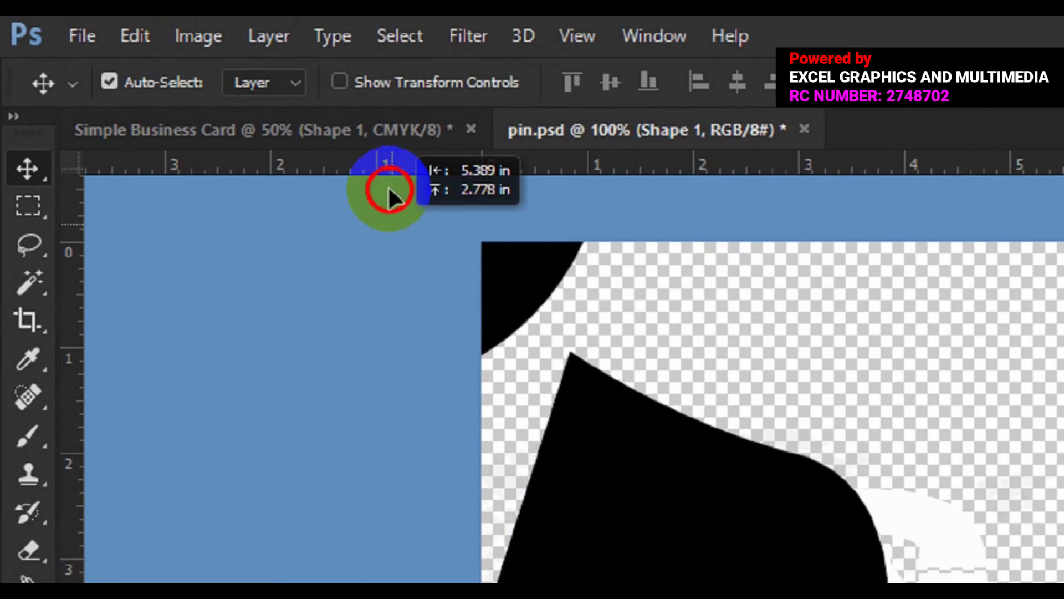
{"action": "left_click_drag", "start_coordinate": [388, 194], "coordinate": [1019, 598]}
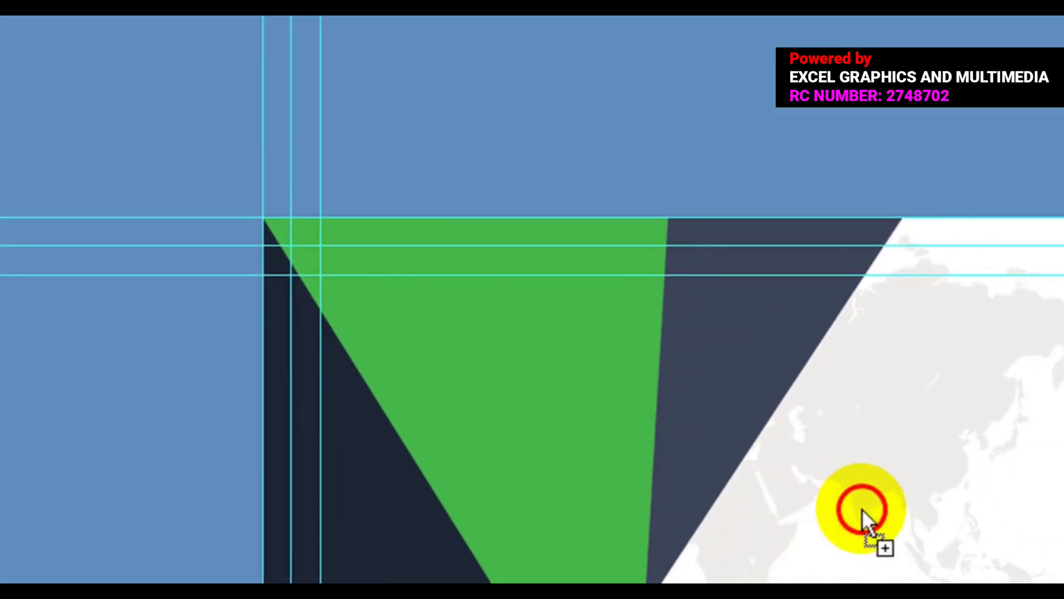
{"action": "left_click_drag", "start_coordinate": [863, 509], "coordinate": [866, 518]}
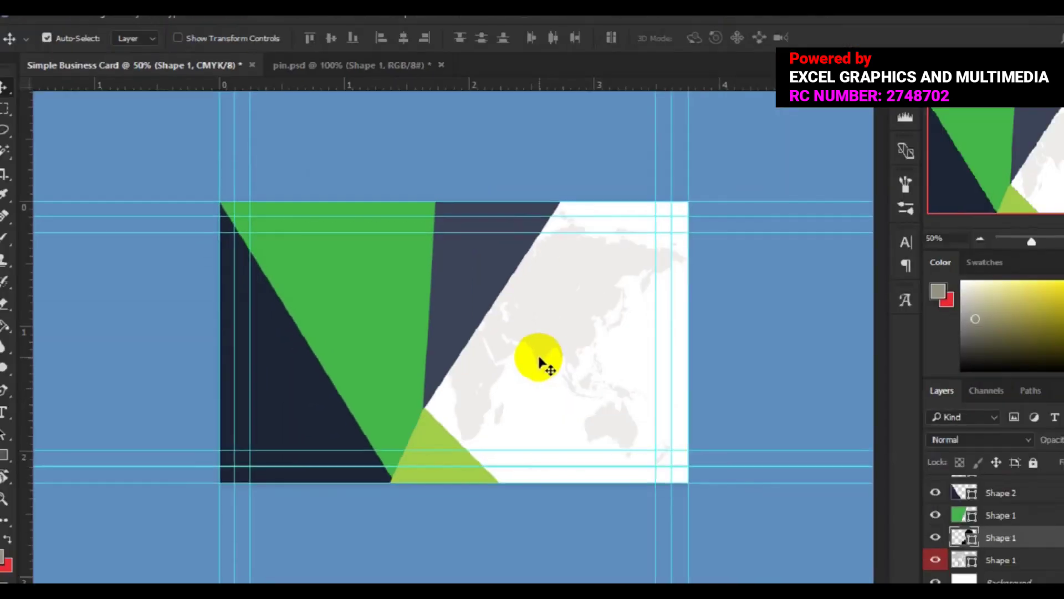
{"action": "left_click", "coordinate": [518, 348]}
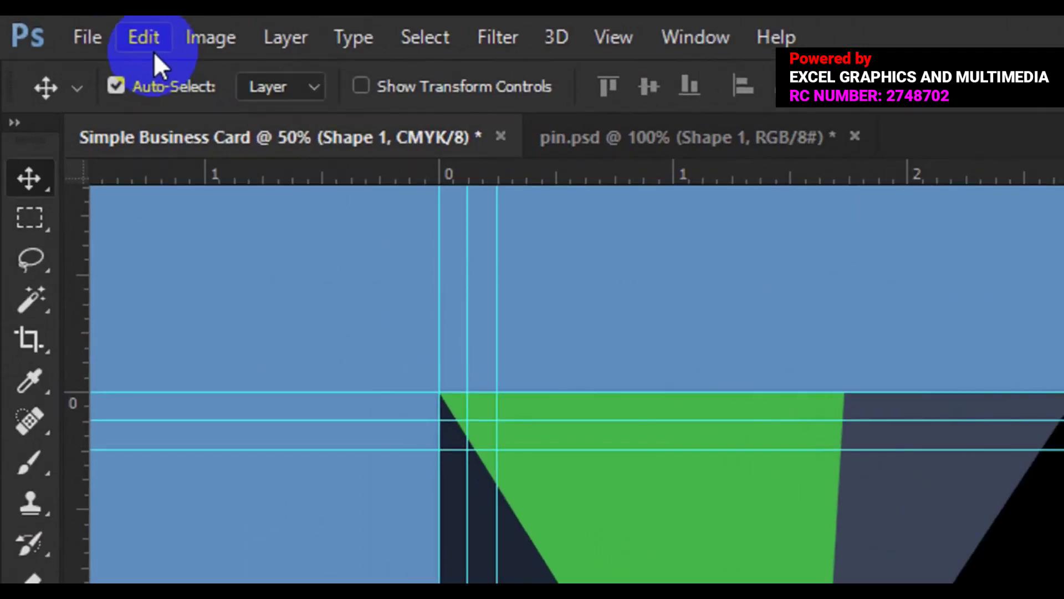
Step: Free Transform the silhouette down to icon size and move it to the lower right over Australia
{"action": "left_click", "coordinate": [148, 44]}
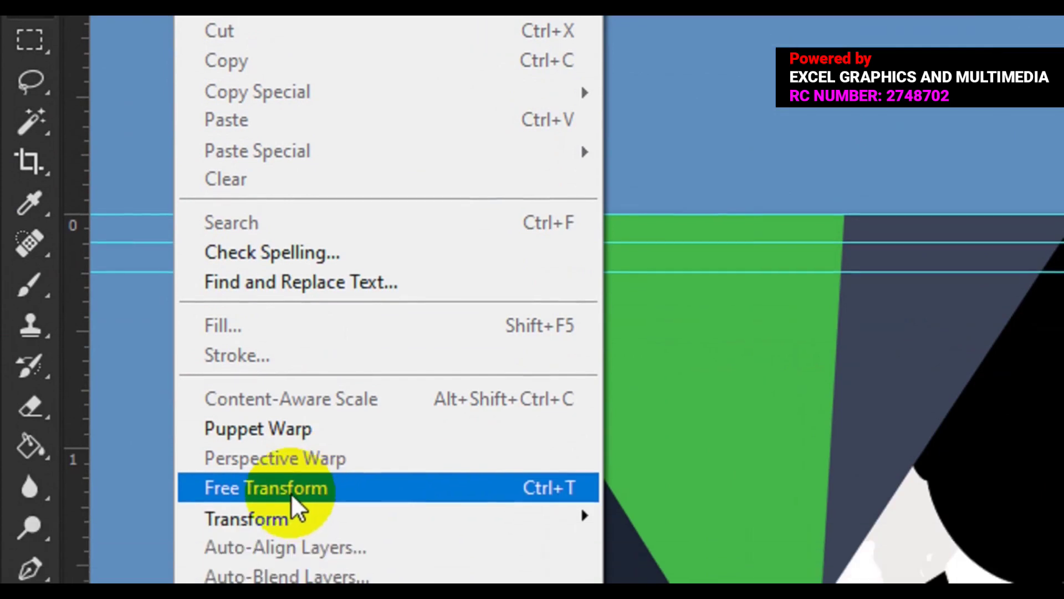
{"action": "left_click", "coordinate": [295, 505]}
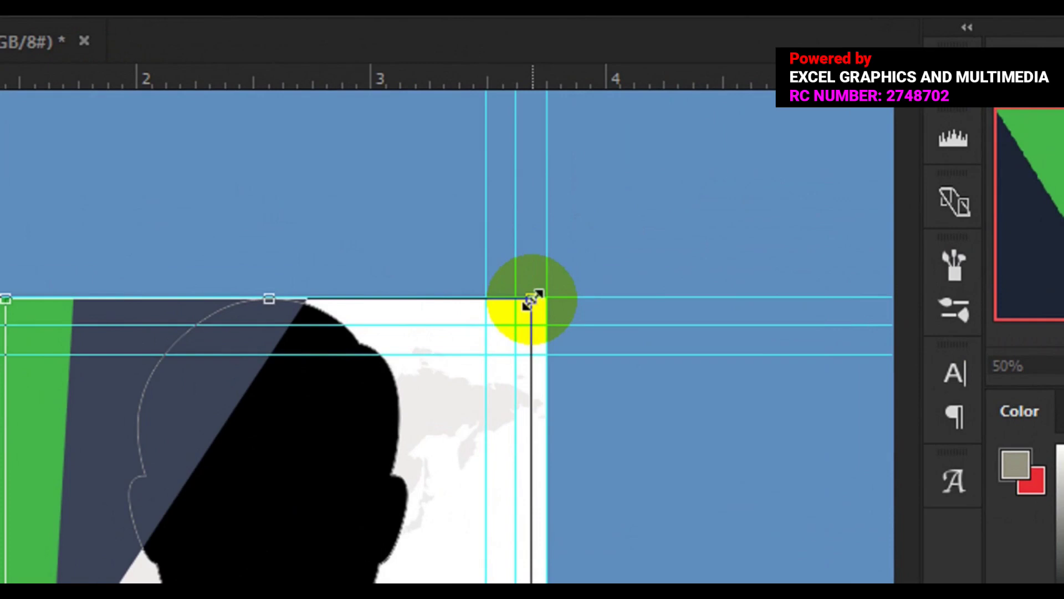
{"action": "left_click_drag", "start_coordinate": [530, 302], "coordinate": [383, 535]}
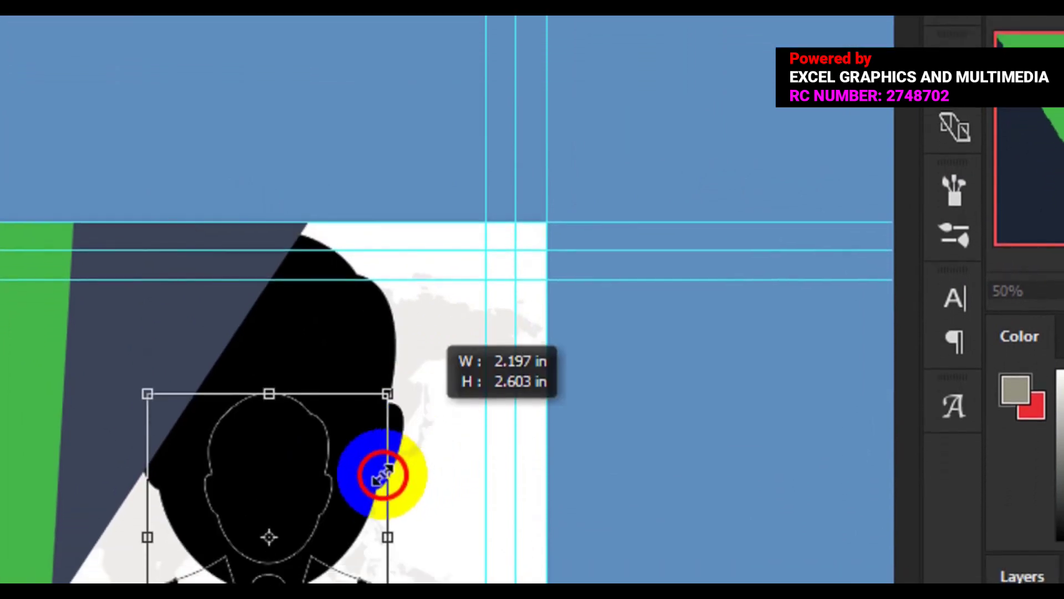
{"action": "left_click_drag", "start_coordinate": [383, 475], "coordinate": [339, 535]}
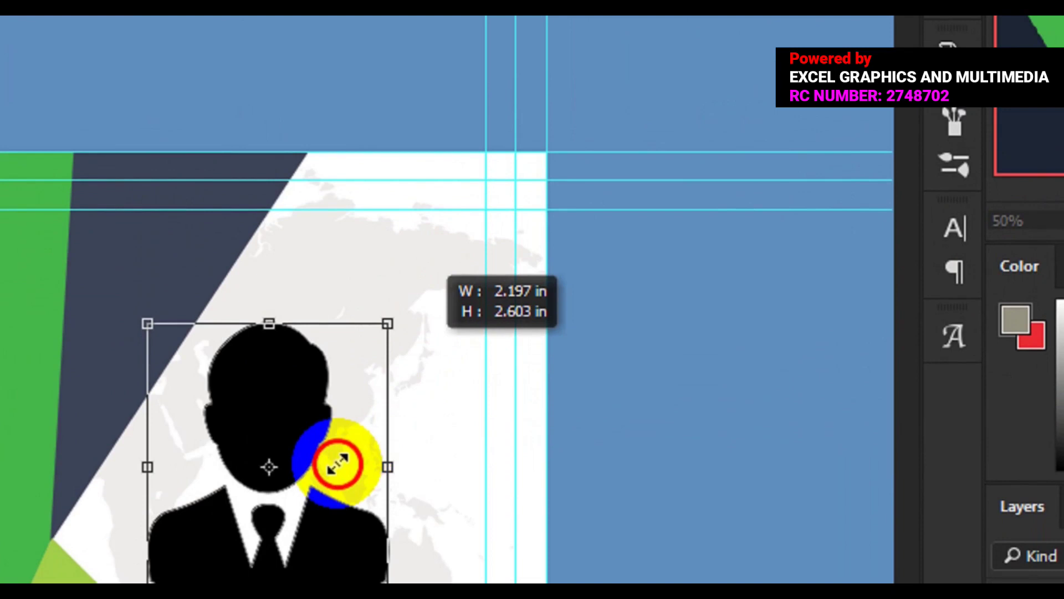
{"action": "left_click_drag", "start_coordinate": [338, 465], "coordinate": [316, 486]}
{"action": "left_click_drag", "start_coordinate": [316, 444], "coordinate": [319, 430]}
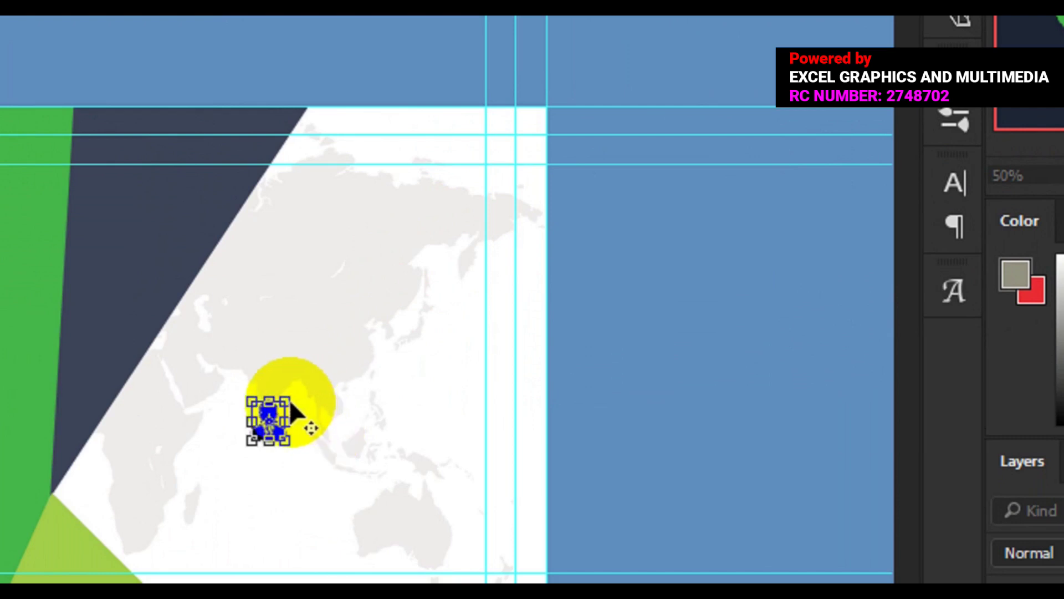
{"action": "left_click_drag", "start_coordinate": [289, 399], "coordinate": [294, 394]}
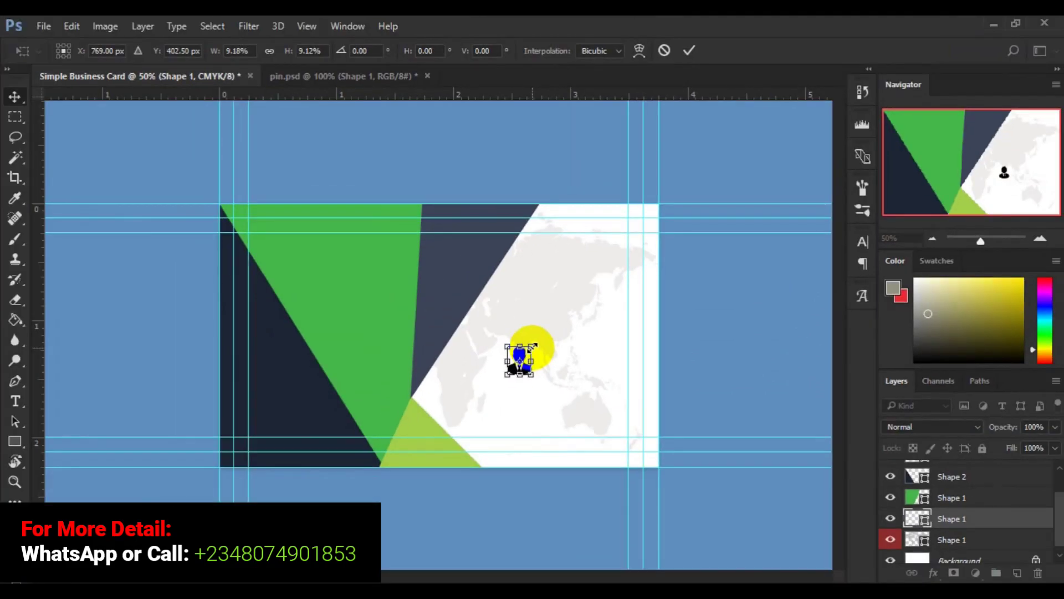
{"action": "key", "text": "Return"}
{"action": "left_click_drag", "start_coordinate": [537, 356], "coordinate": [523, 357]}
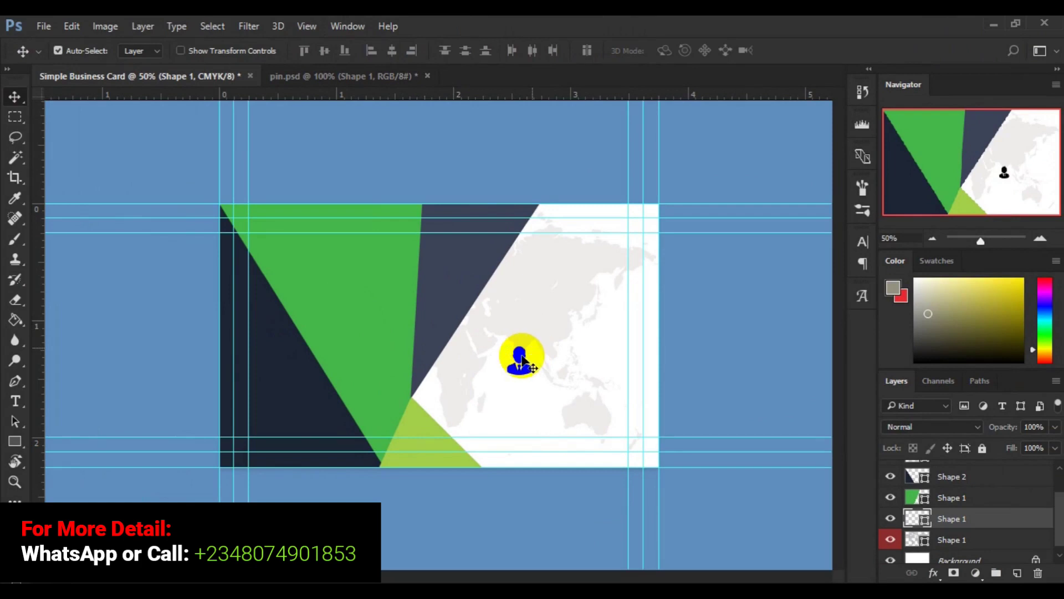
{"action": "left_click_drag", "start_coordinate": [557, 390], "coordinate": [607, 412]}
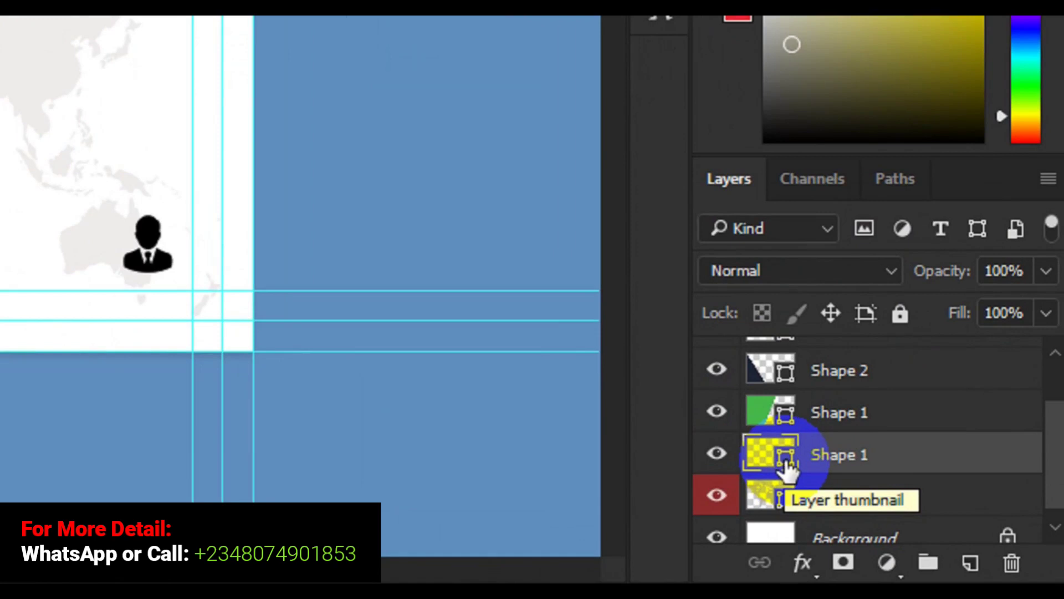
Step: Recolour the silhouette icon green 45b649 by sampling the card's large green shape
{"action": "double_click", "coordinate": [786, 460]}
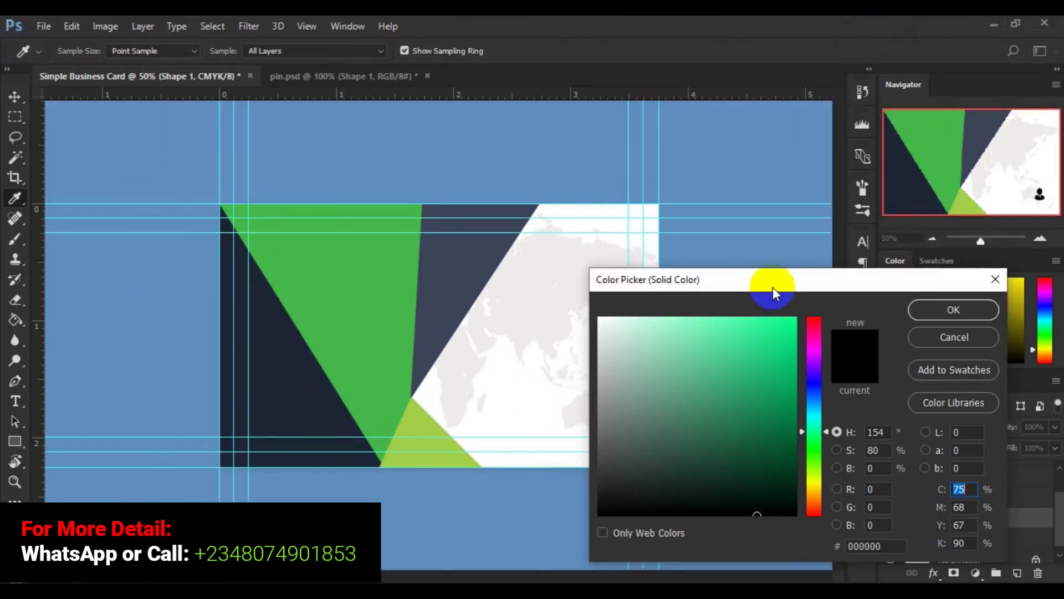
{"action": "left_click_drag", "start_coordinate": [773, 285], "coordinate": [840, 175]}
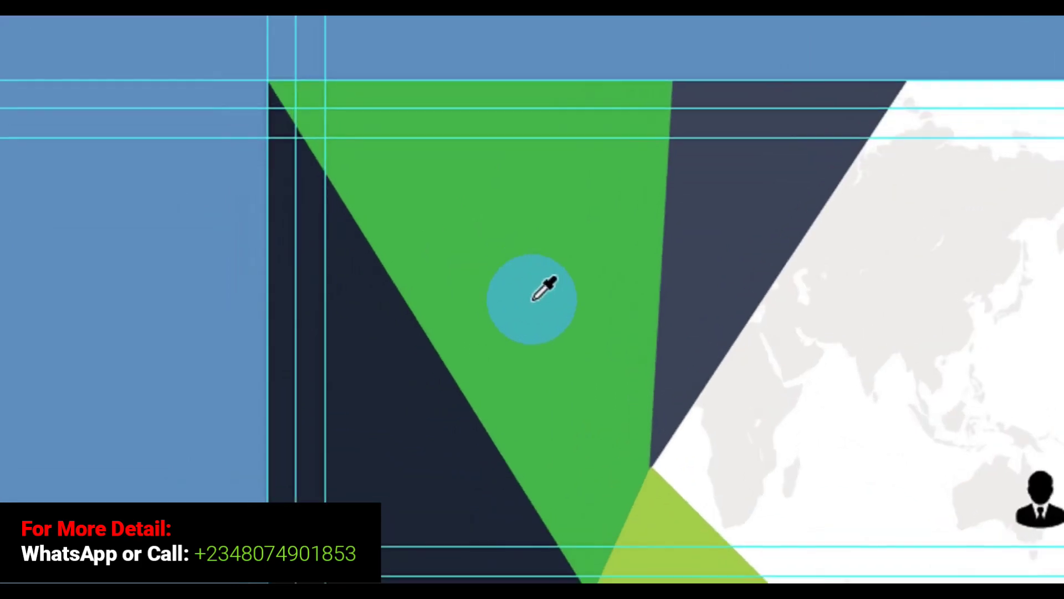
{"action": "left_click", "coordinate": [533, 300]}
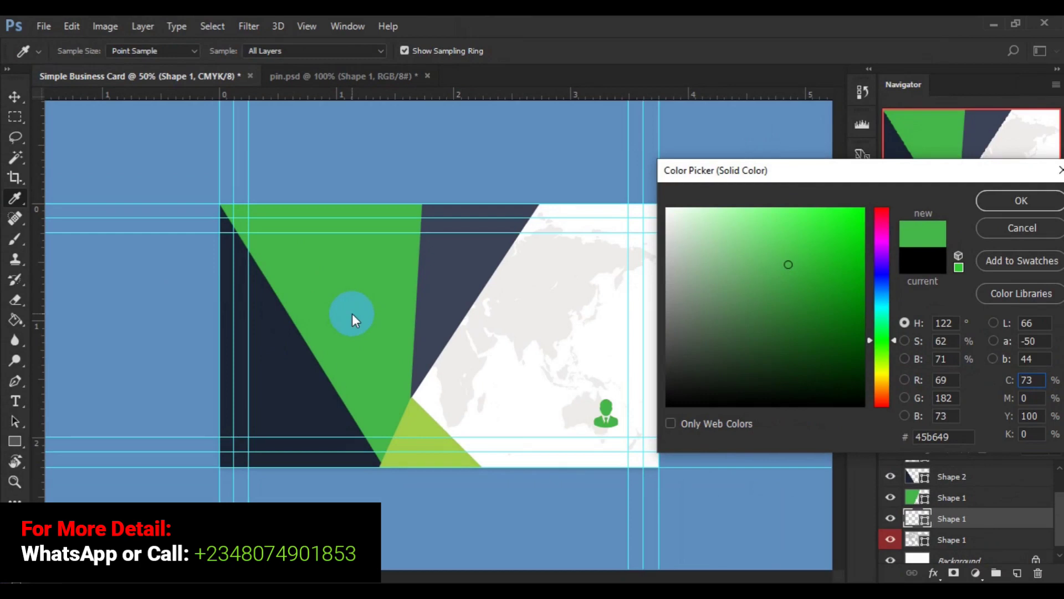
{"action": "left_click", "coordinate": [1004, 193]}
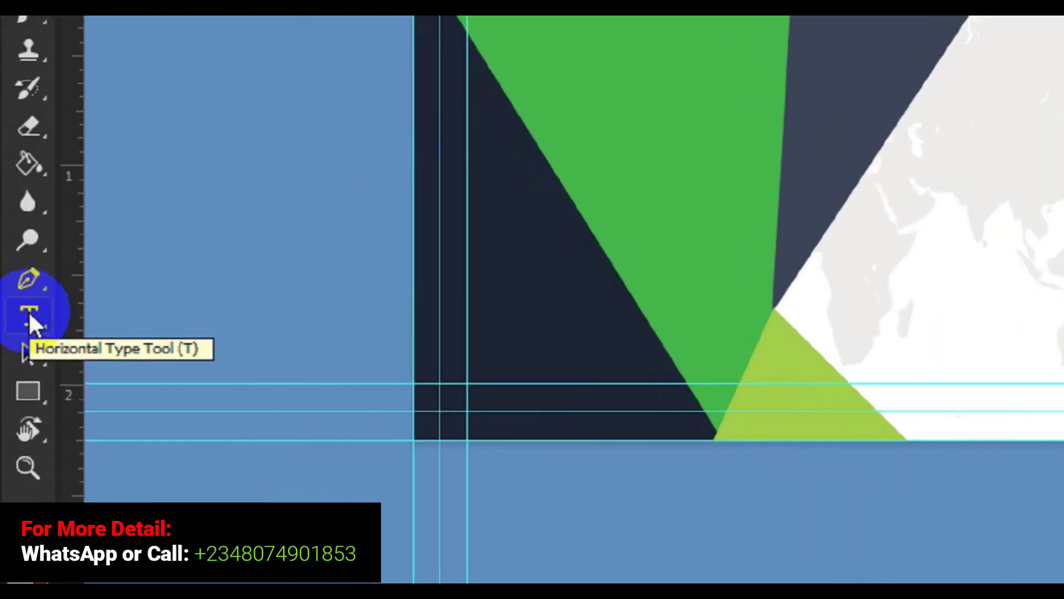
Step: Type the cardholder's name in Roboto Medium 9 pt left of the green icon and select it
{"action": "left_click", "coordinate": [15, 400]}
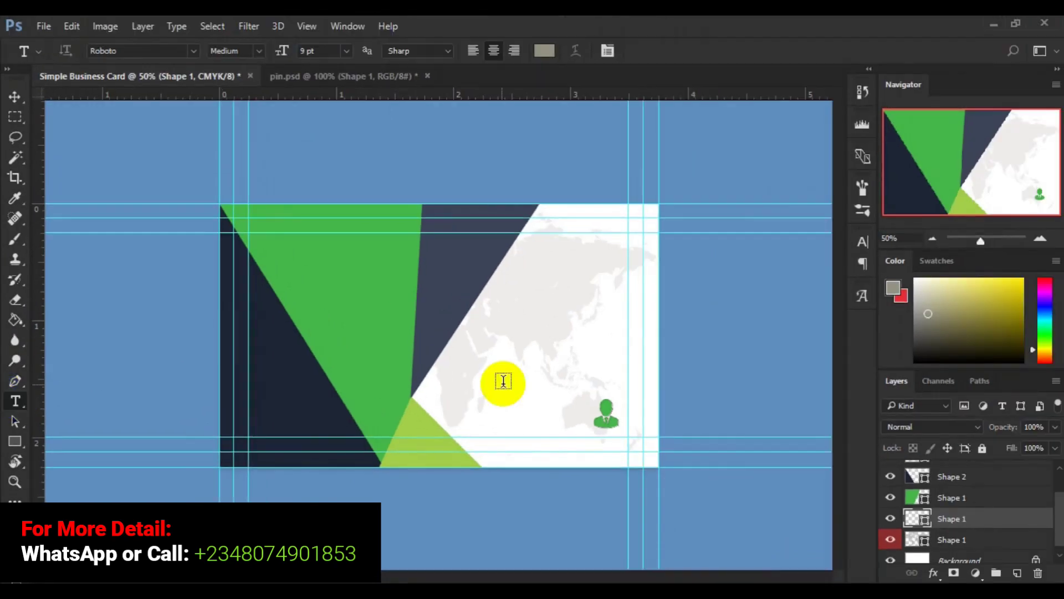
{"action": "left_click", "coordinate": [480, 400]}
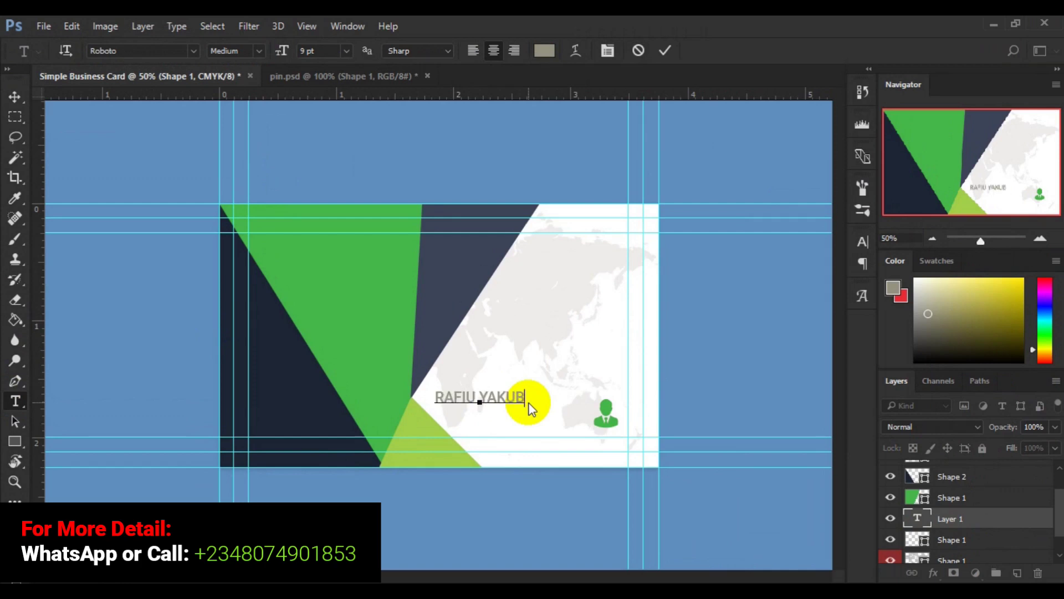
{"action": "key", "text": "ctrl"}
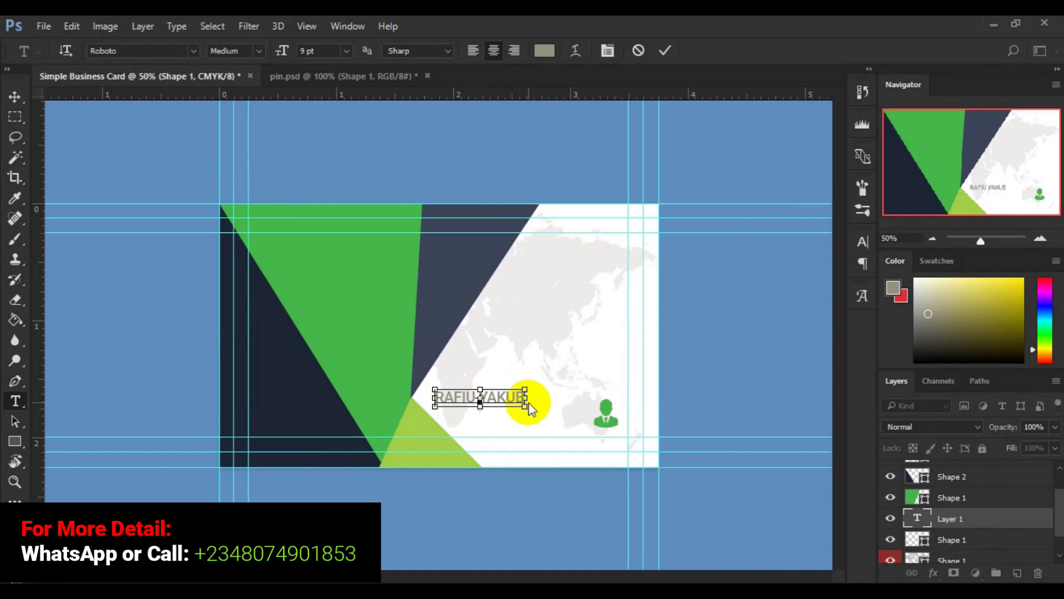
{"action": "key", "text": "ctrl+a"}
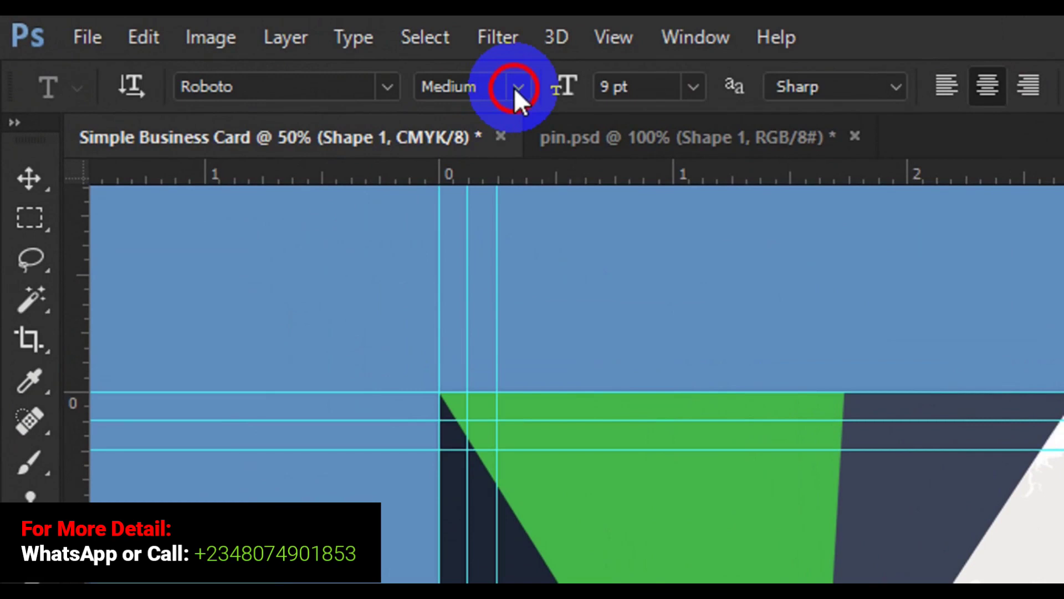
Step: Set the name text to Roboto Bold 12 pt
{"action": "left_click", "coordinate": [514, 87]}
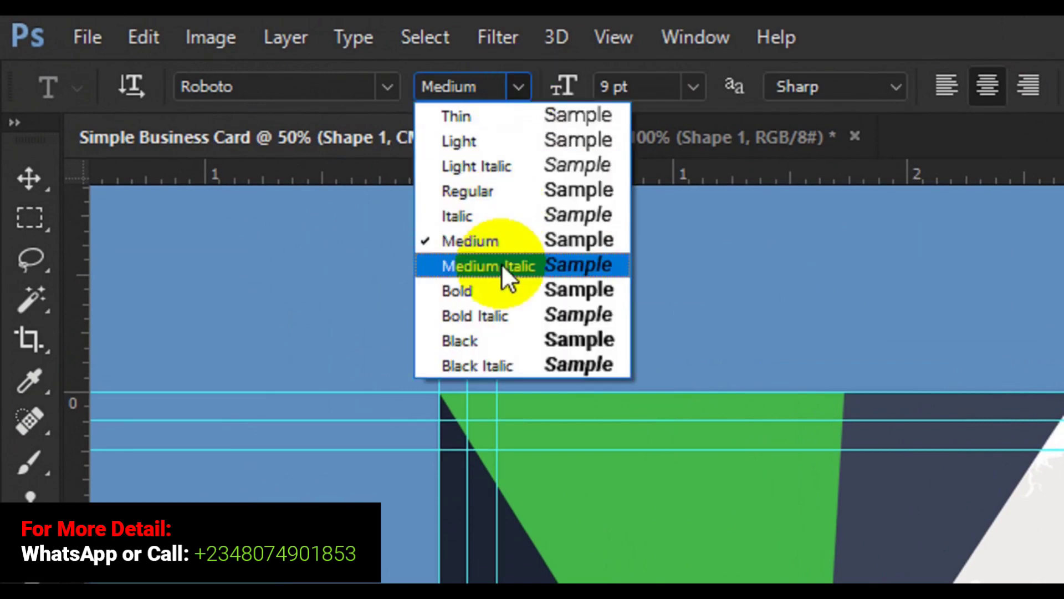
{"action": "left_click", "coordinate": [500, 287]}
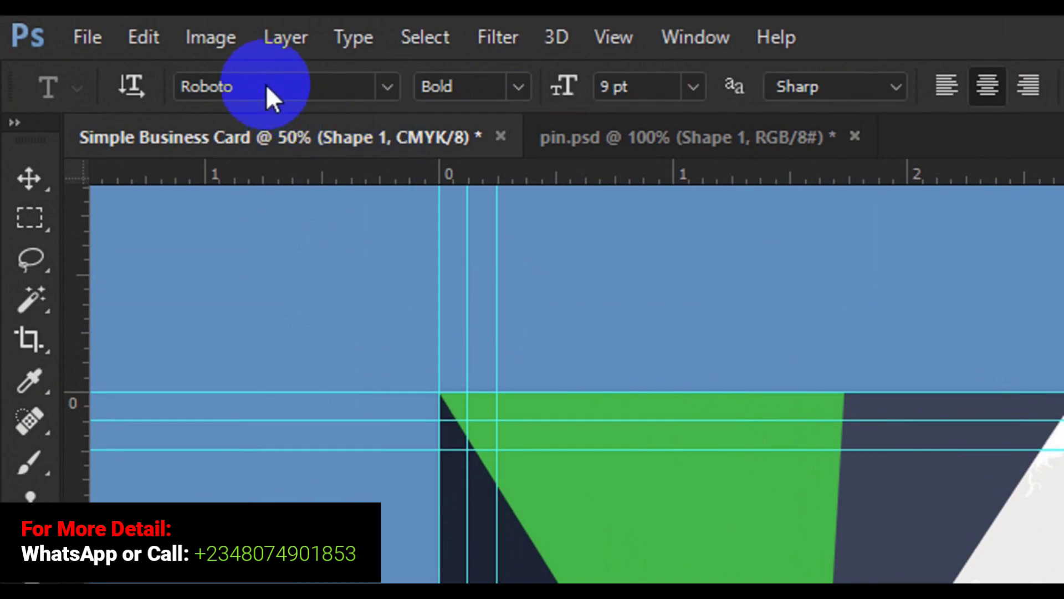
{"action": "left_click_drag", "start_coordinate": [269, 85], "coordinate": [147, 110]}
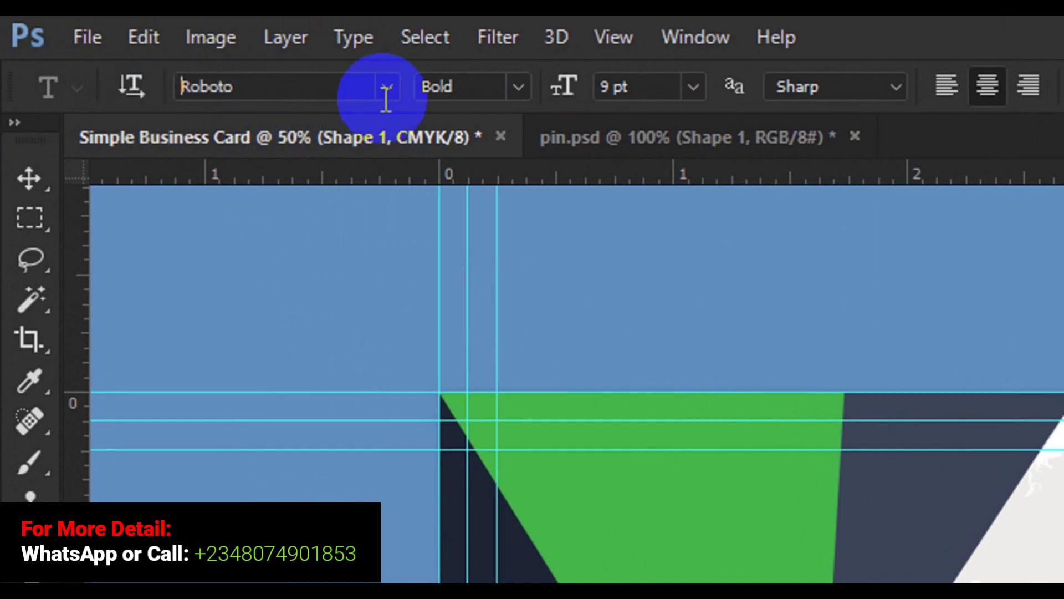
{"action": "left_click", "coordinate": [693, 88]}
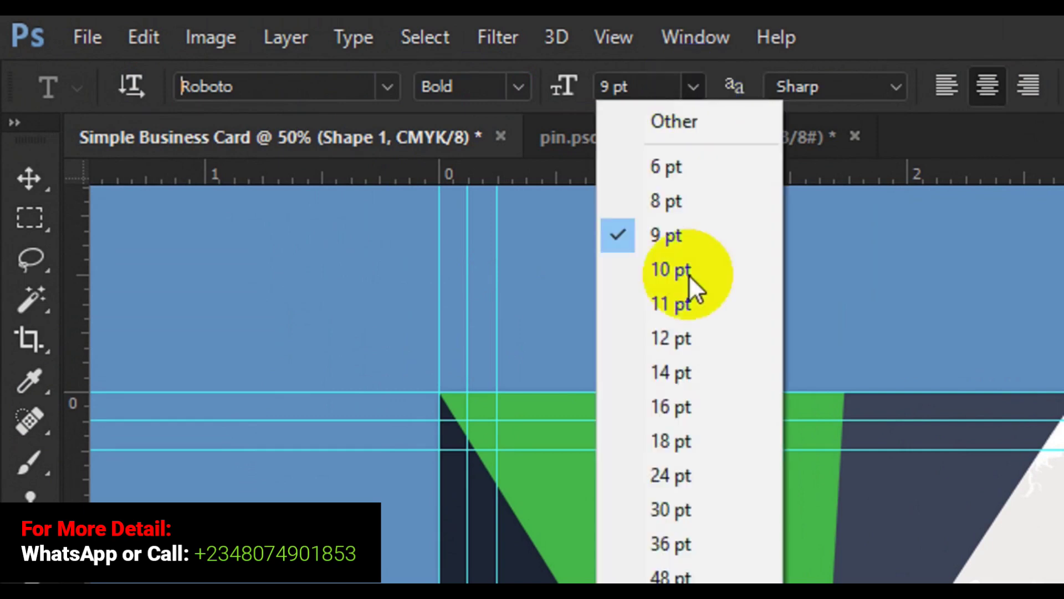
{"action": "left_click", "coordinate": [683, 328]}
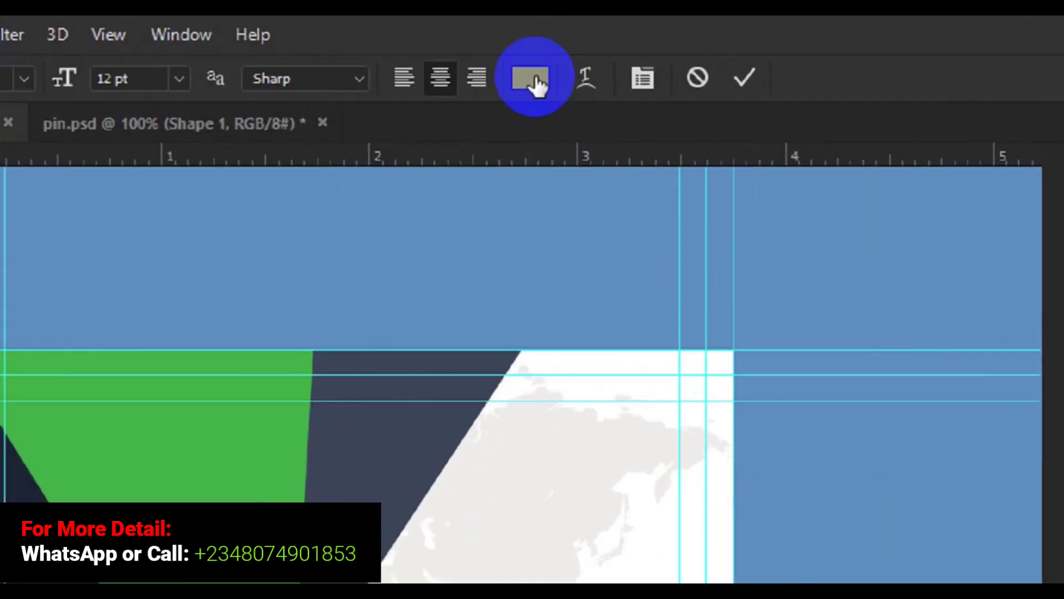
Step: Colour the name text dark navy 1d2535, sampled from the card's dark triangle
{"action": "left_click", "coordinate": [547, 51]}
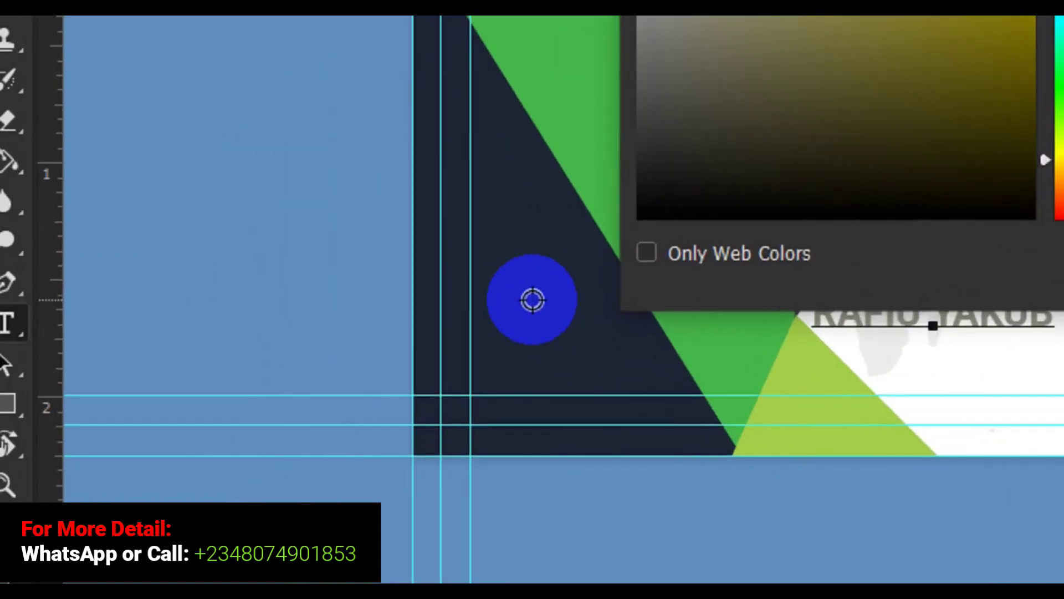
{"action": "left_click", "coordinate": [532, 300]}
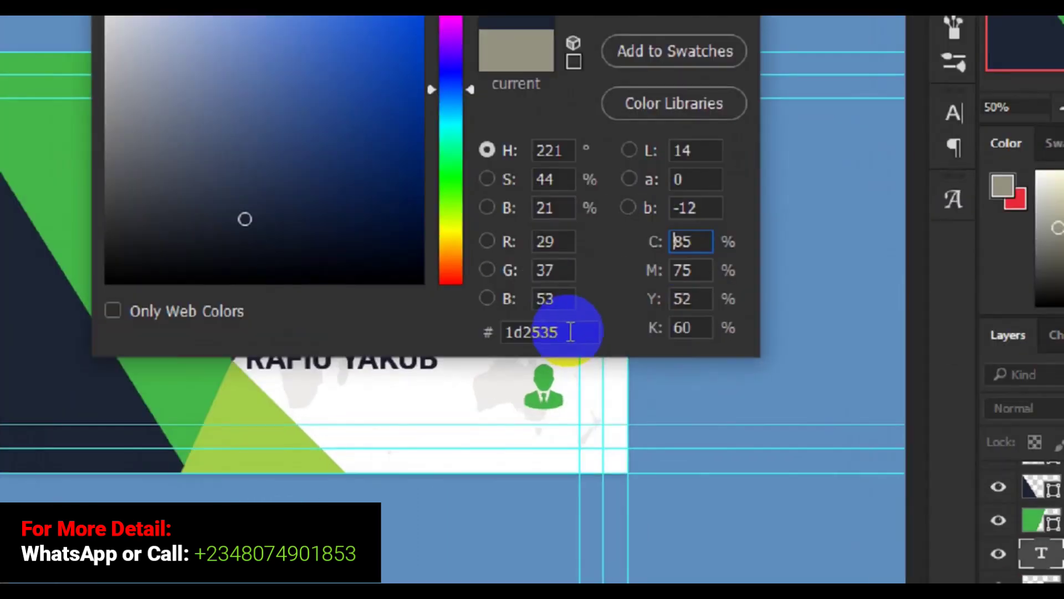
{"action": "left_click_drag", "start_coordinate": [615, 378], "coordinate": [561, 386]}
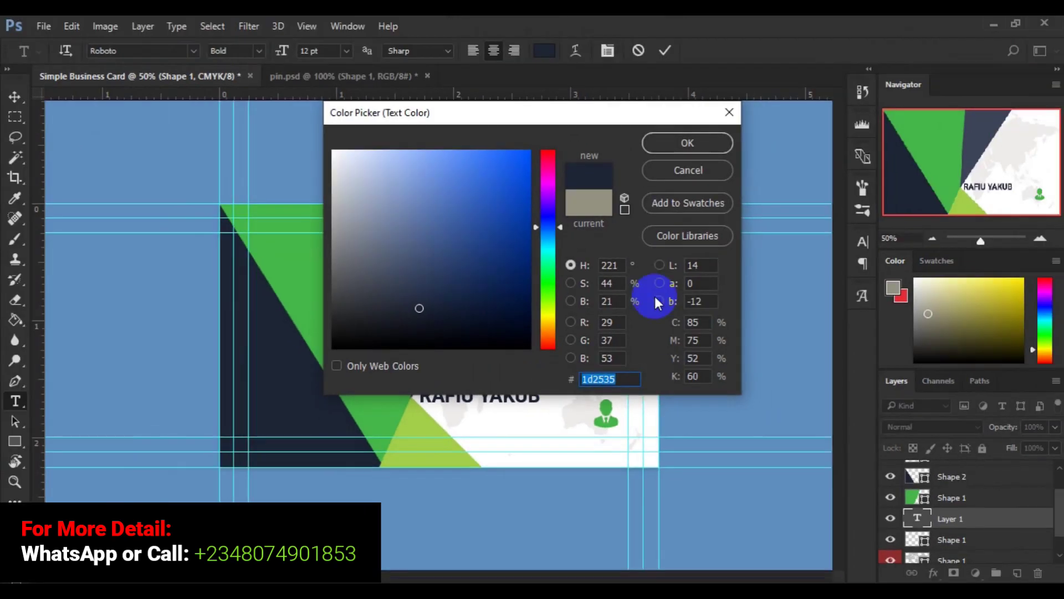
{"action": "left_click", "coordinate": [688, 143]}
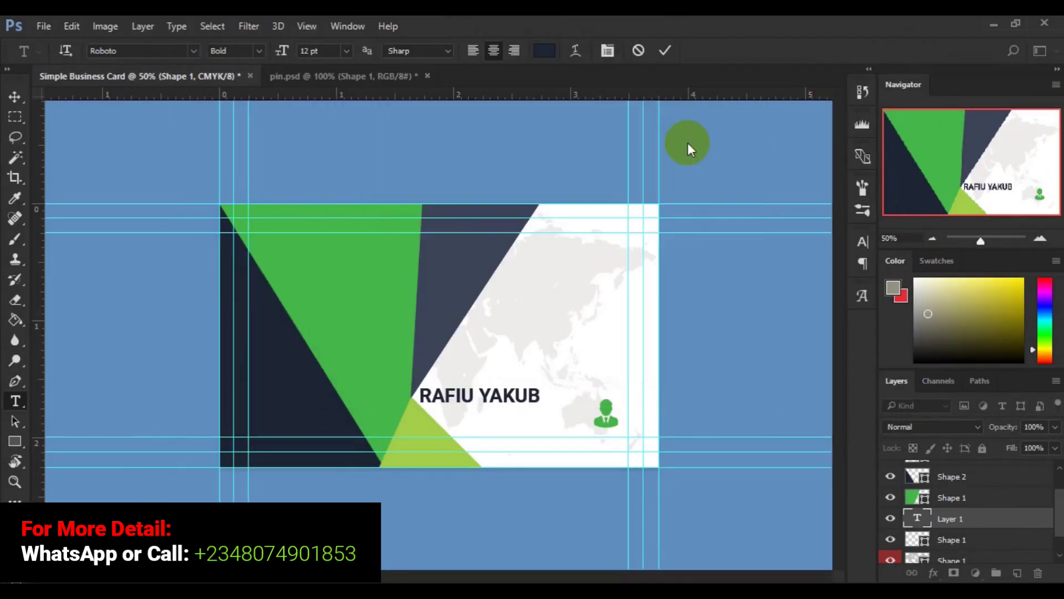
{"action": "key", "text": "ctrl+a"}
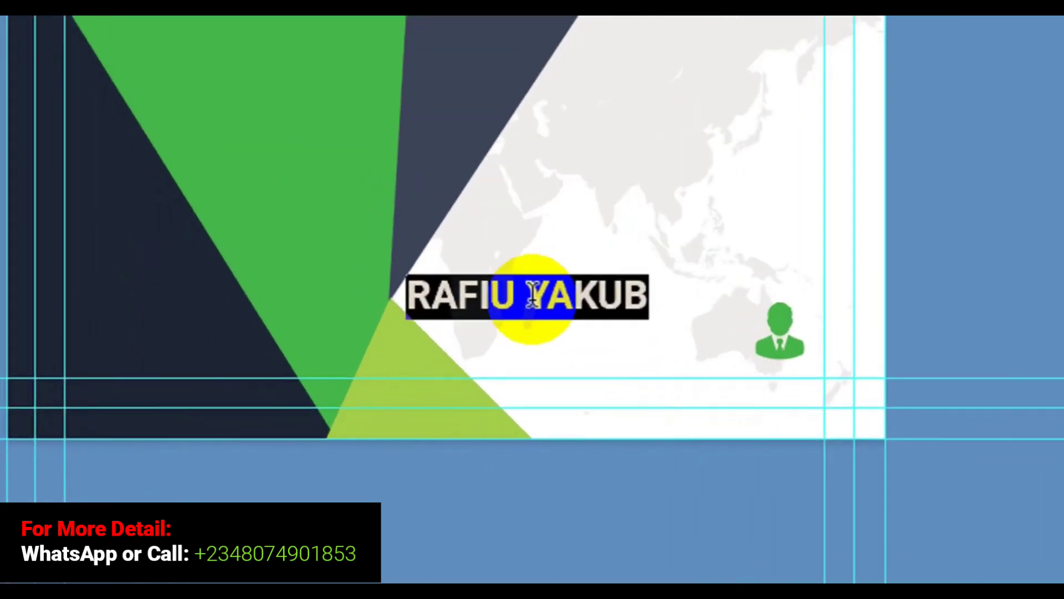
Step: Select the surname and set it to Roboto Light
{"action": "left_click", "coordinate": [531, 296]}
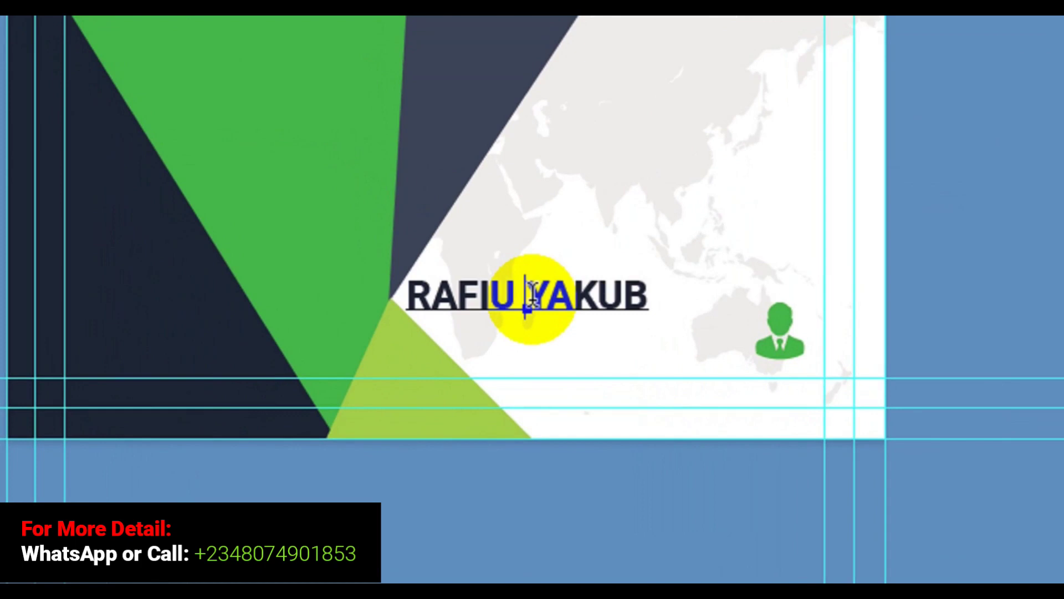
{"action": "key", "text": "shift+Right"}
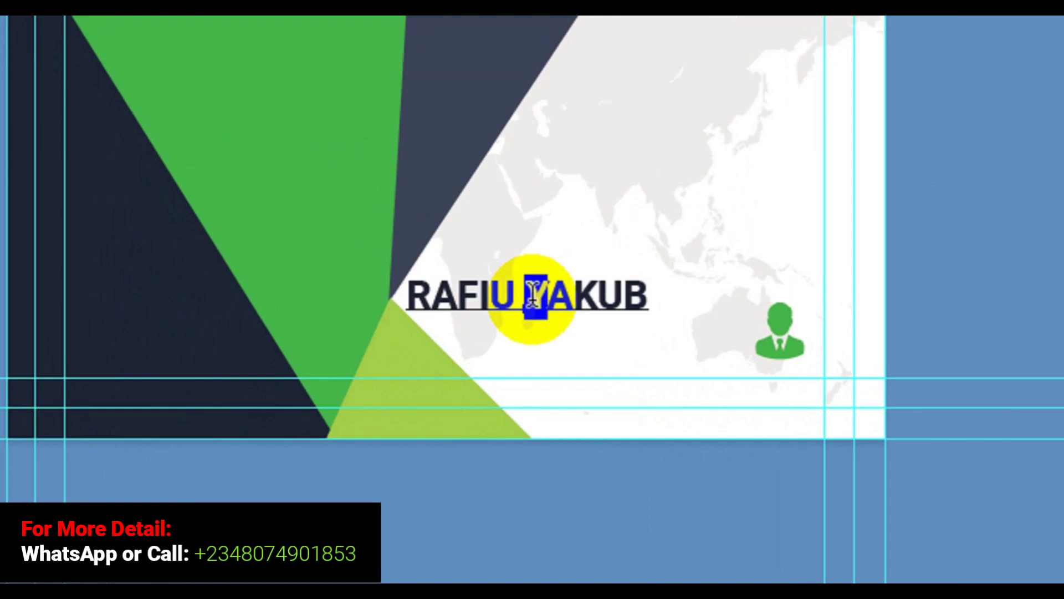
{"action": "key", "text": "shift+Right"}
{"action": "key", "text": "shift+Right"}
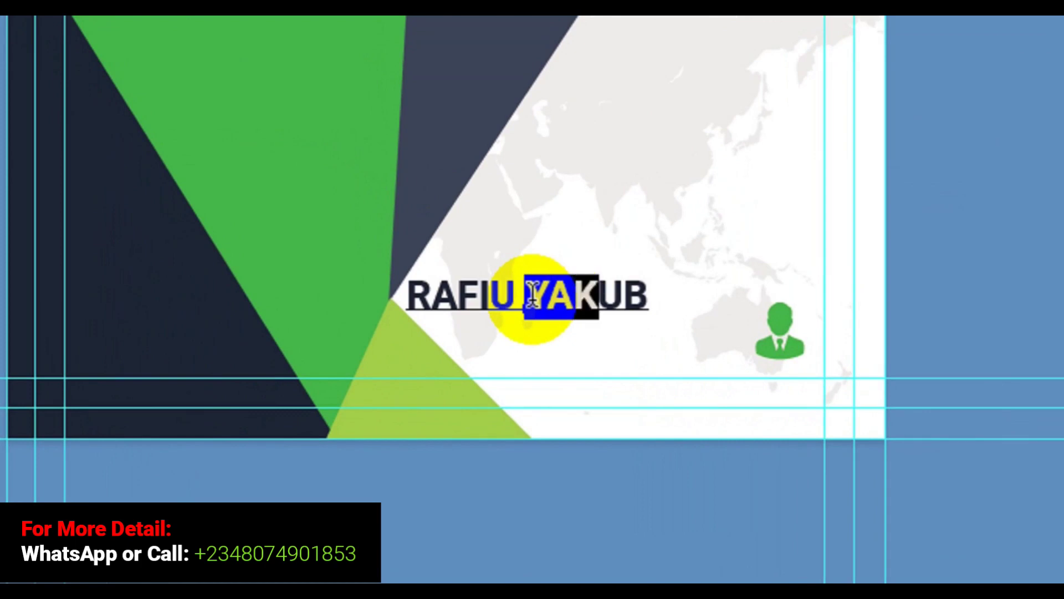
{"action": "key", "text": "shift+Right"}
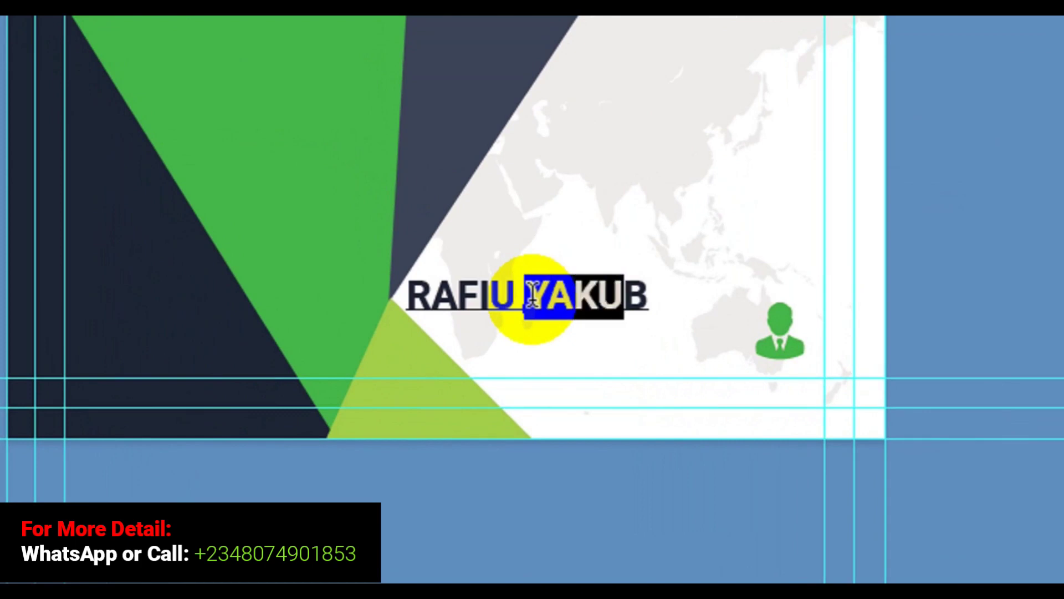
{"action": "key", "text": "shift+Right"}
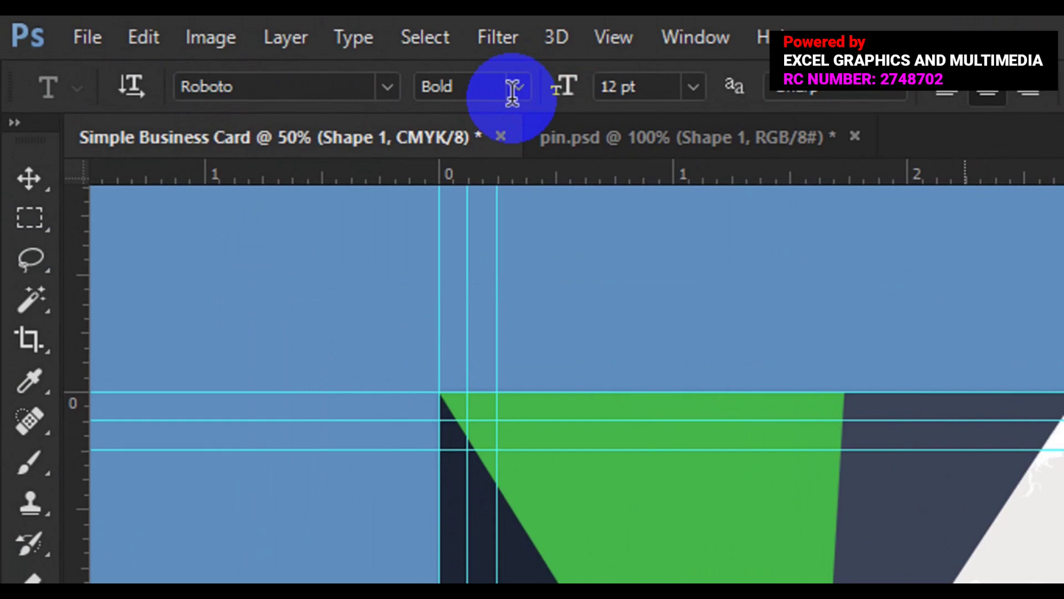
{"action": "left_click", "coordinate": [512, 88]}
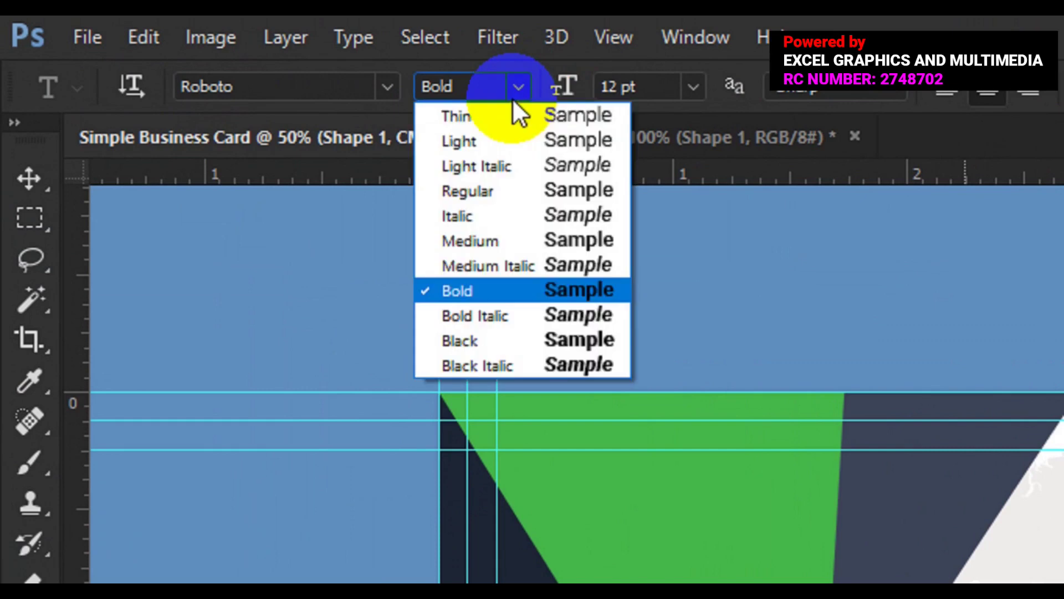
{"action": "left_click", "coordinate": [501, 145]}
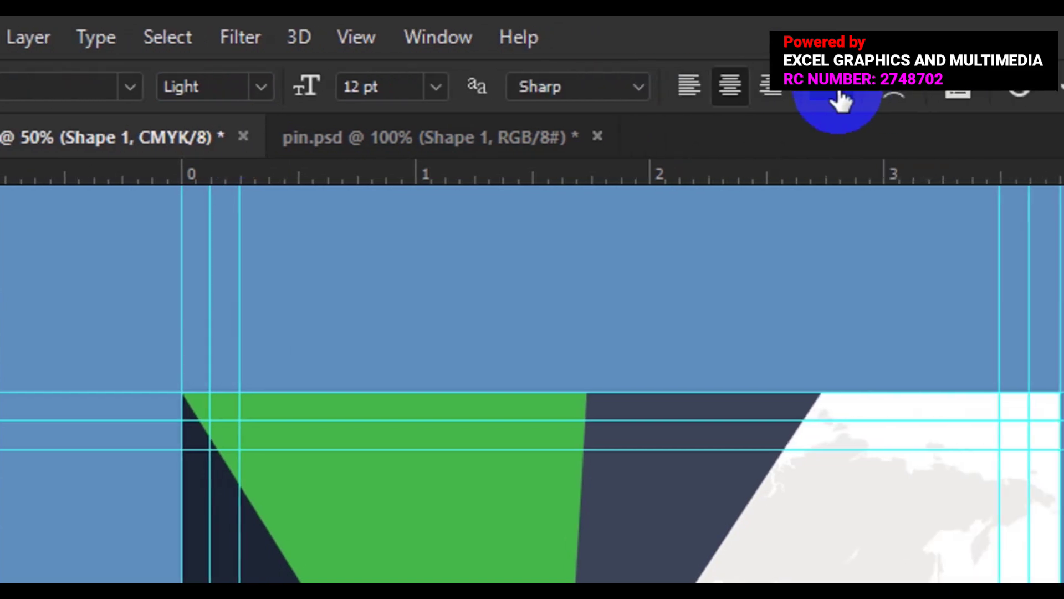
Step: Colour the surname lime a2ce48 from the lower triangle and commit the text
{"action": "left_click", "coordinate": [810, 99]}
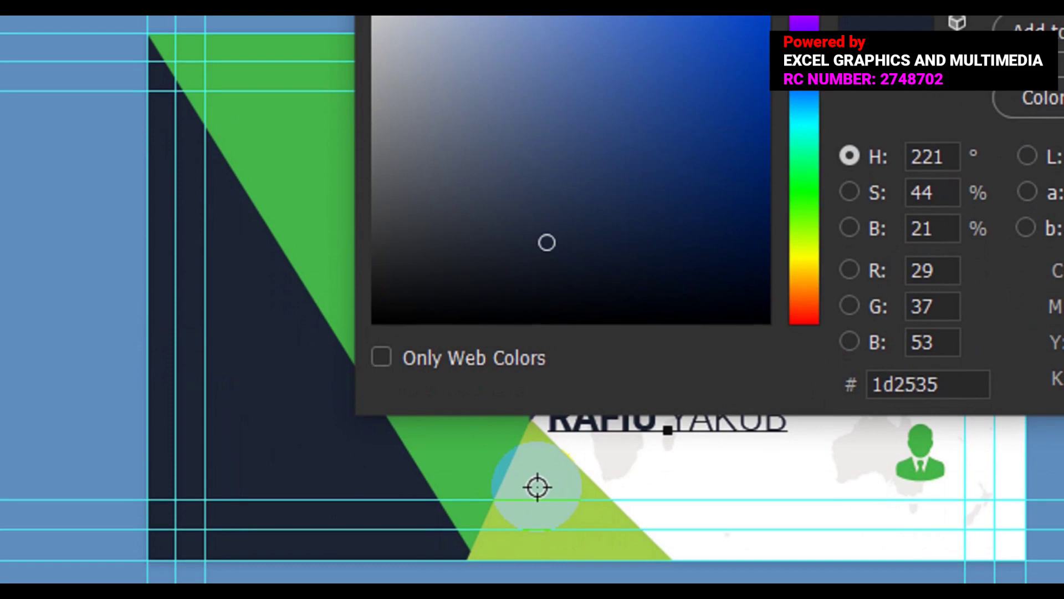
{"action": "left_click", "coordinate": [538, 470]}
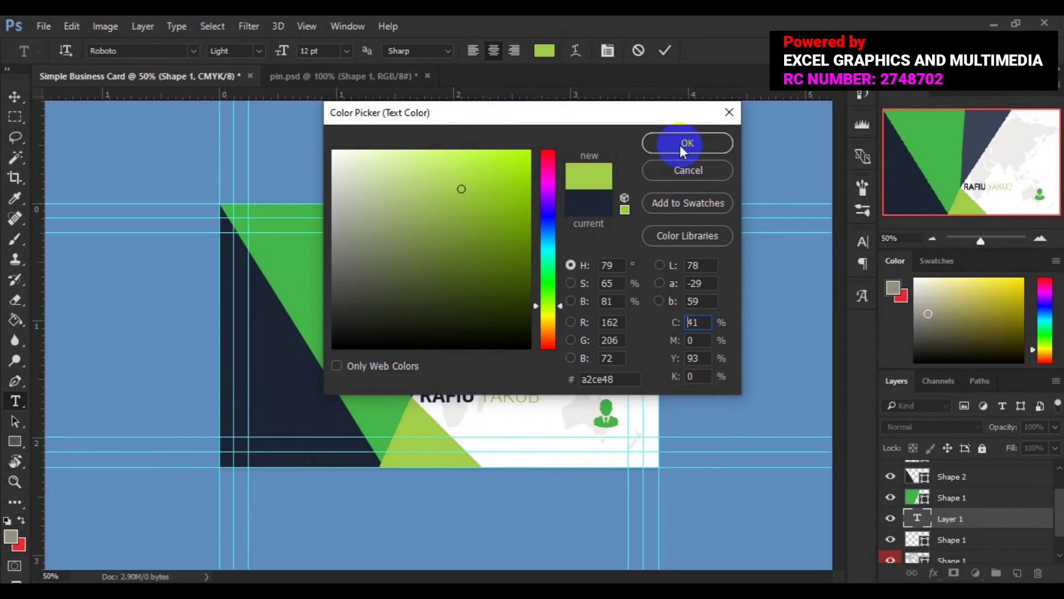
{"action": "left_click", "coordinate": [744, 104]}
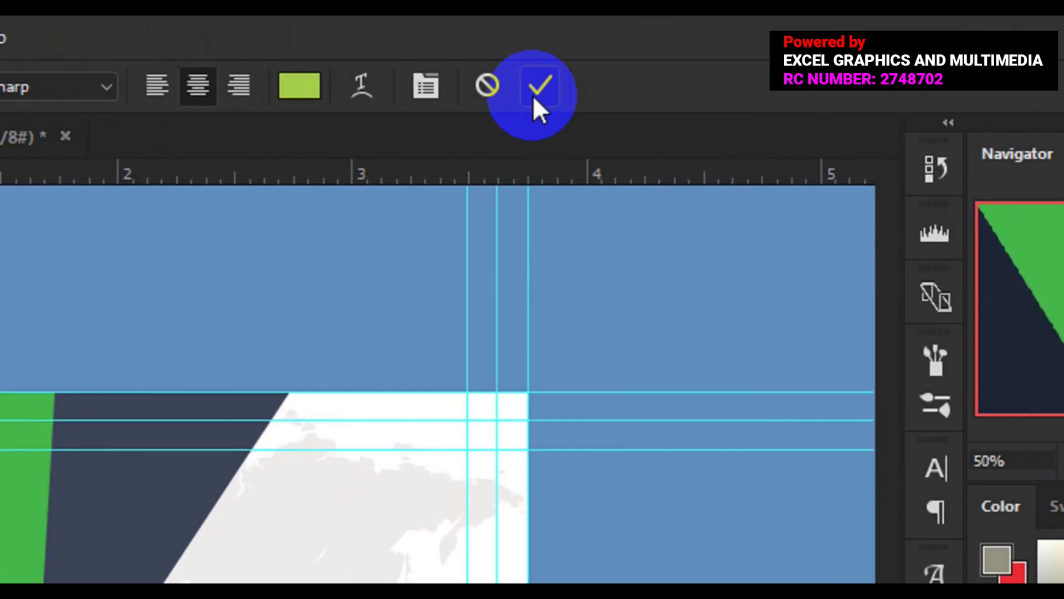
{"action": "left_click", "coordinate": [536, 101]}
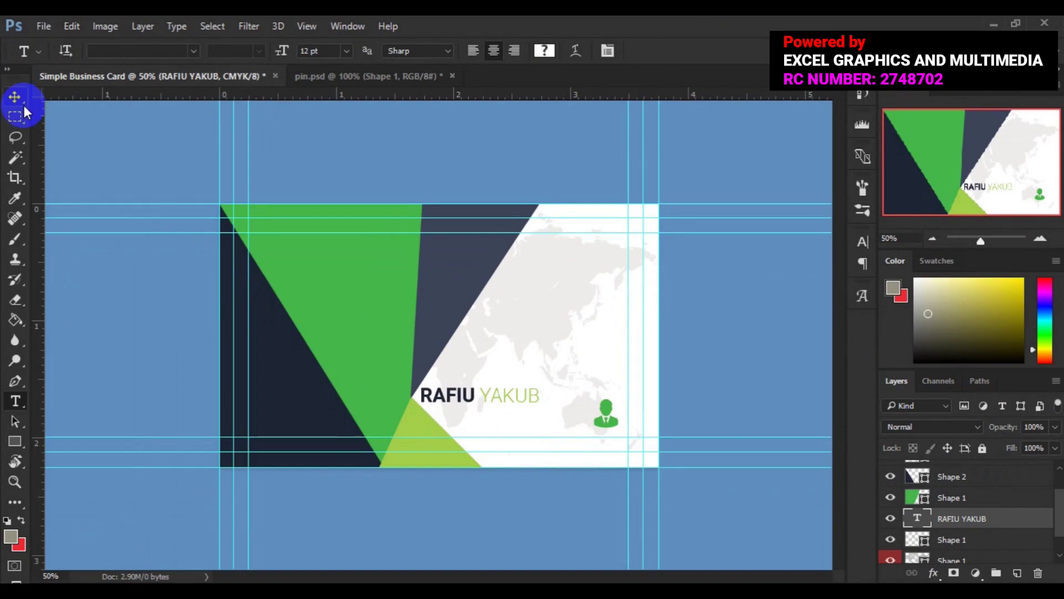
Step: Move the name line right and down so it sits level beside the green person icon
{"action": "left_click", "coordinate": [15, 97]}
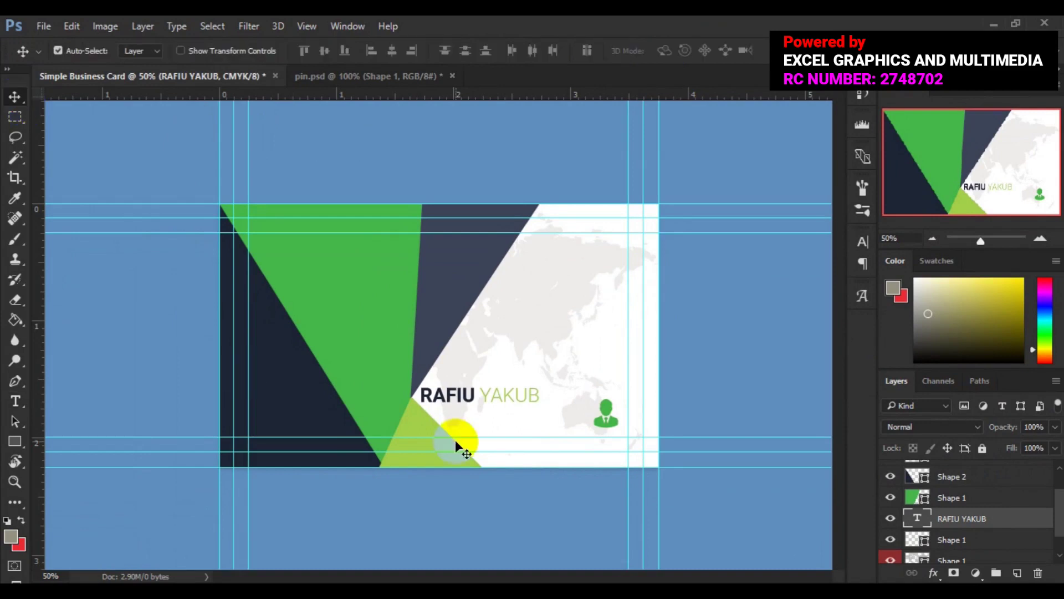
{"action": "left_click", "coordinate": [469, 403]}
{"action": "left_click_drag", "start_coordinate": [469, 404], "coordinate": [500, 411]}
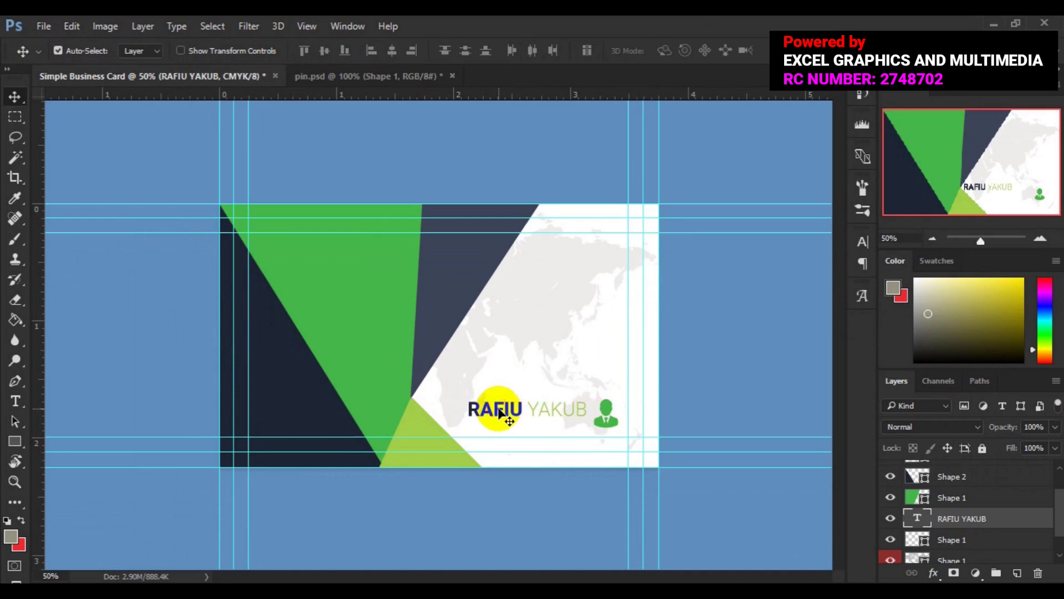
{"action": "key", "text": "ctrl"}
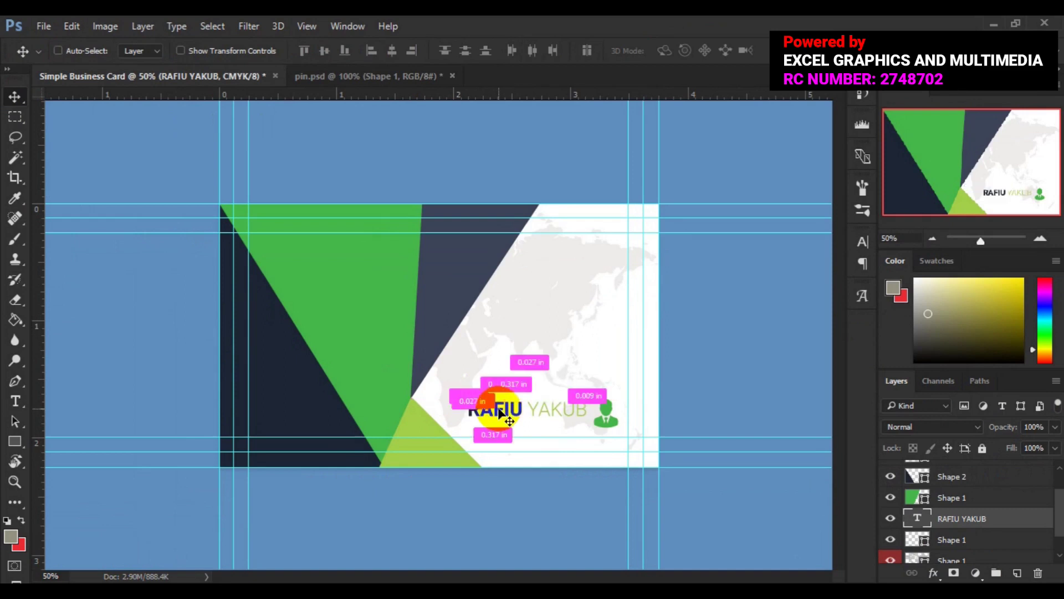
Step: Zoom the card to 100% and nudge the view down with the scrollbar
{"action": "key", "text": "ctrl+plus"}
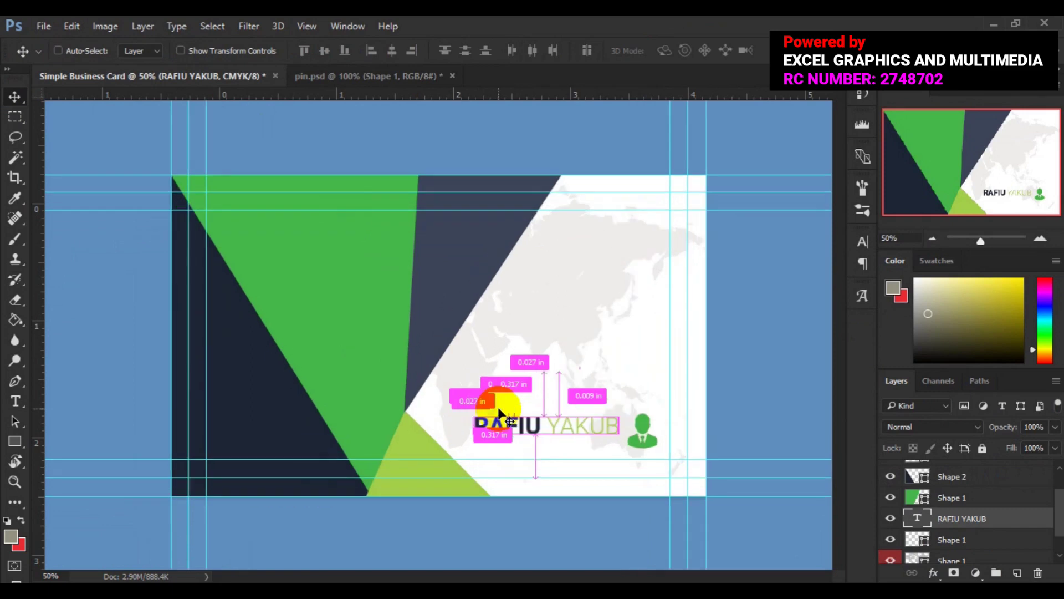
{"action": "key", "text": "ctrl+plus"}
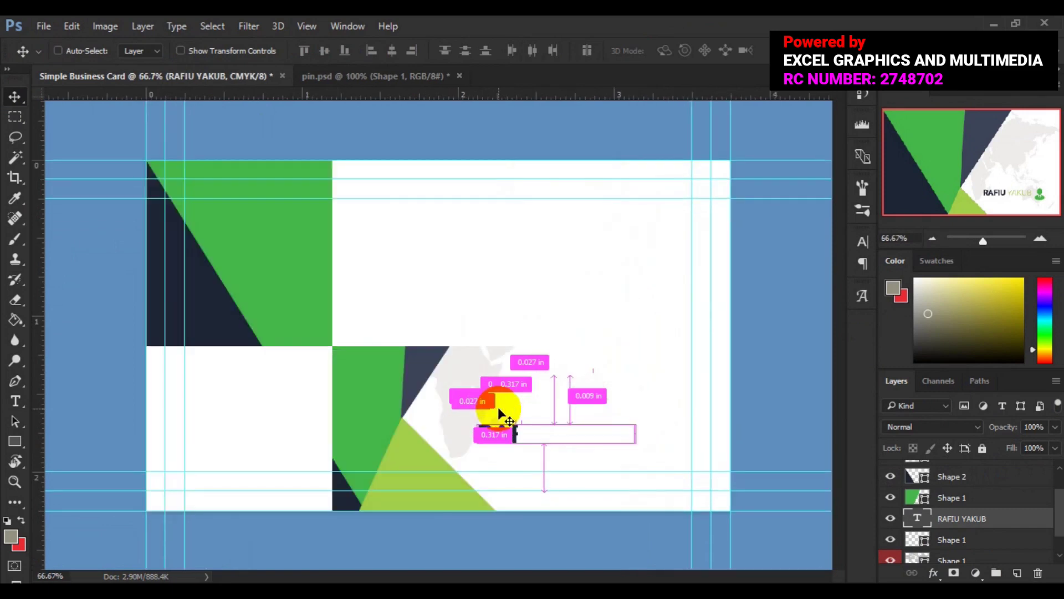
{"action": "key", "text": "ctrl+plus"}
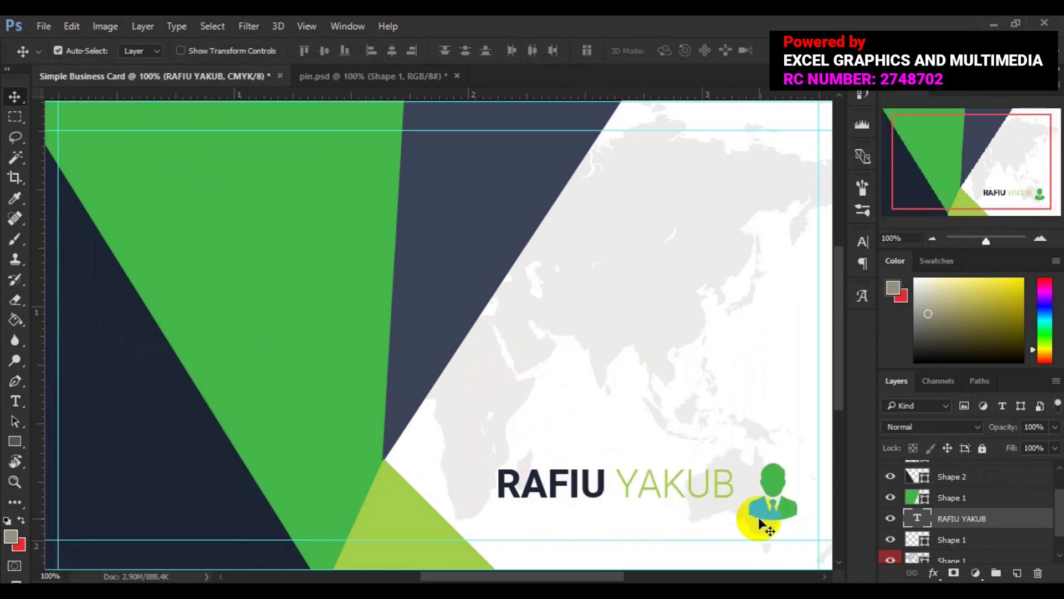
{"action": "scroll", "coordinate": [825, 579], "scroll_direction": "right", "scroll_amount": 4}
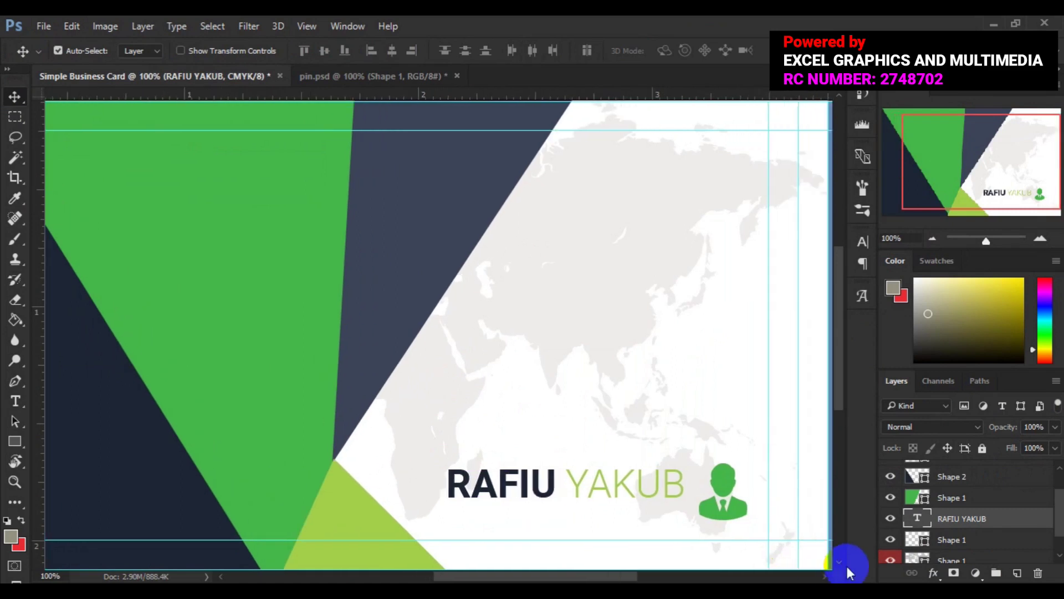
{"action": "left_click", "coordinate": [841, 562]}
{"action": "left_click", "coordinate": [841, 563]}
{"action": "left_click", "coordinate": [840, 563]}
{"action": "left_click", "coordinate": [841, 563]}
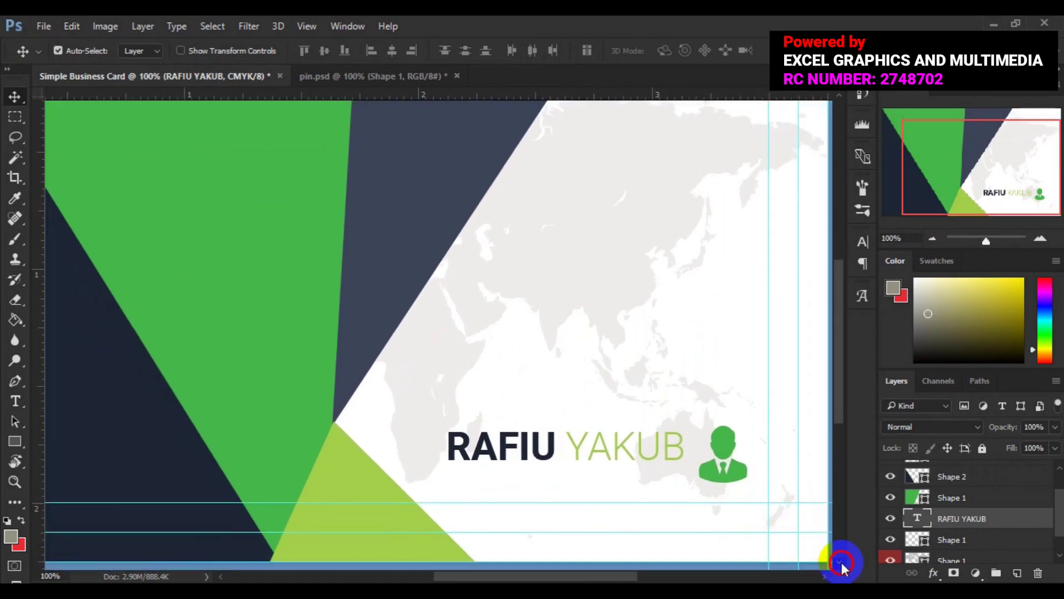
{"action": "left_click", "coordinate": [841, 562]}
{"action": "left_click", "coordinate": [840, 563]}
{"action": "left_click", "coordinate": [840, 563]}
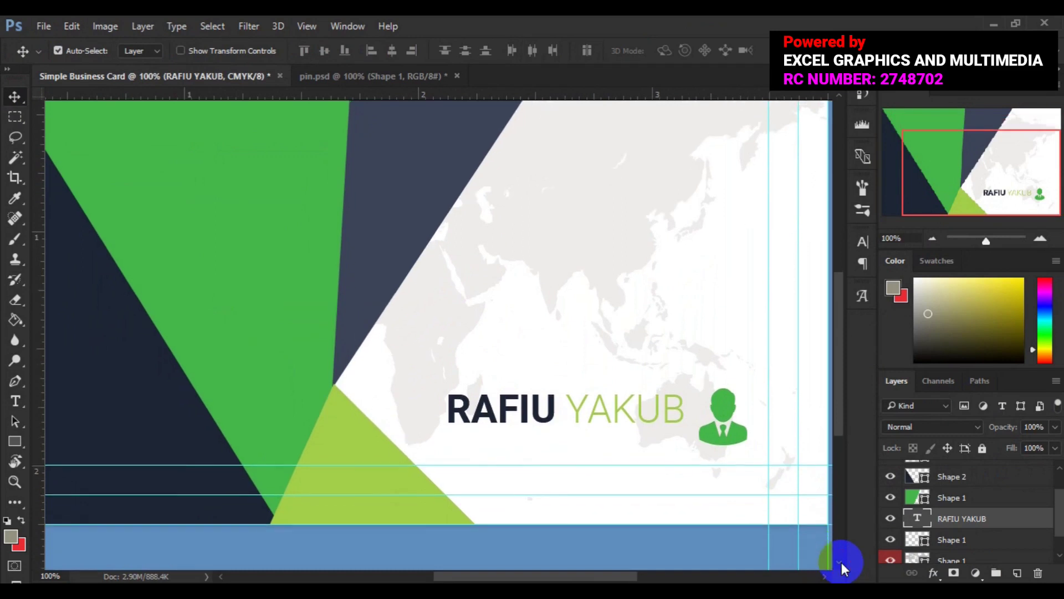
{"action": "left_click", "coordinate": [840, 562]}
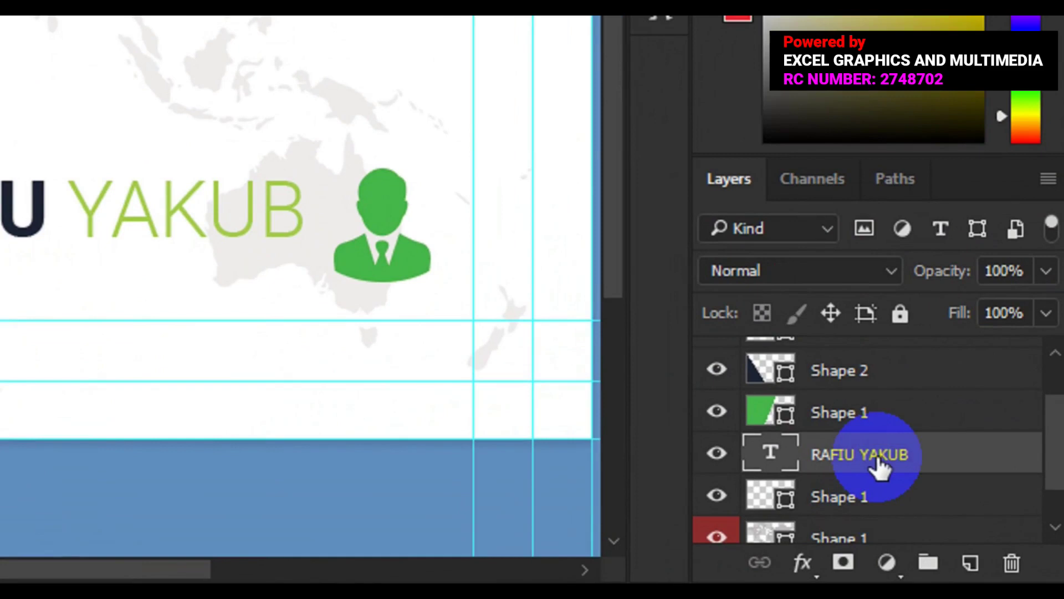
Step: Duplicate the name text layer and type POSITION as the copy's name
{"action": "left_click", "coordinate": [943, 505]}
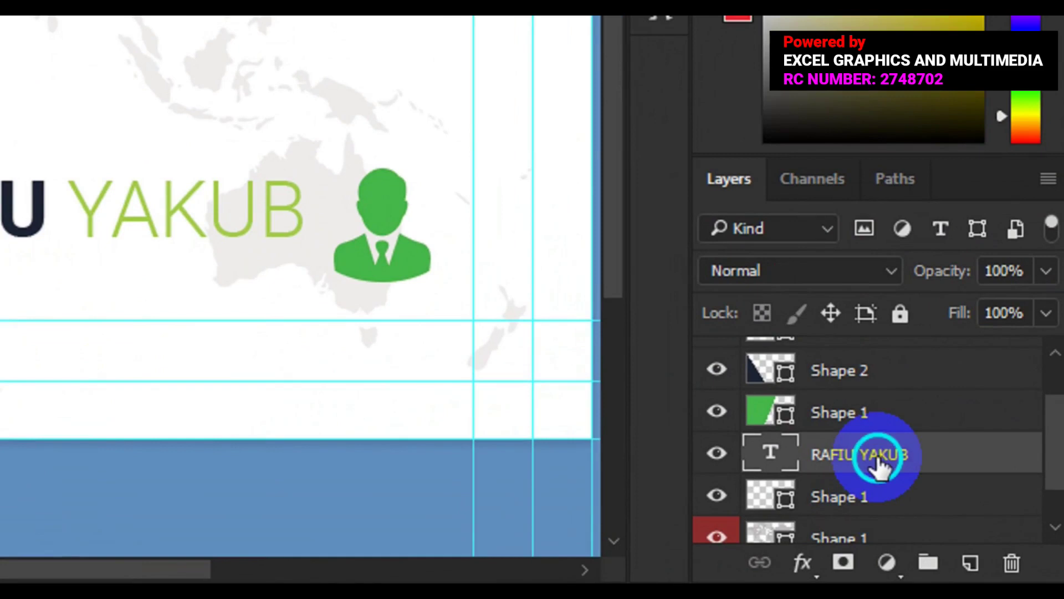
{"action": "right_click", "coordinate": [881, 466]}
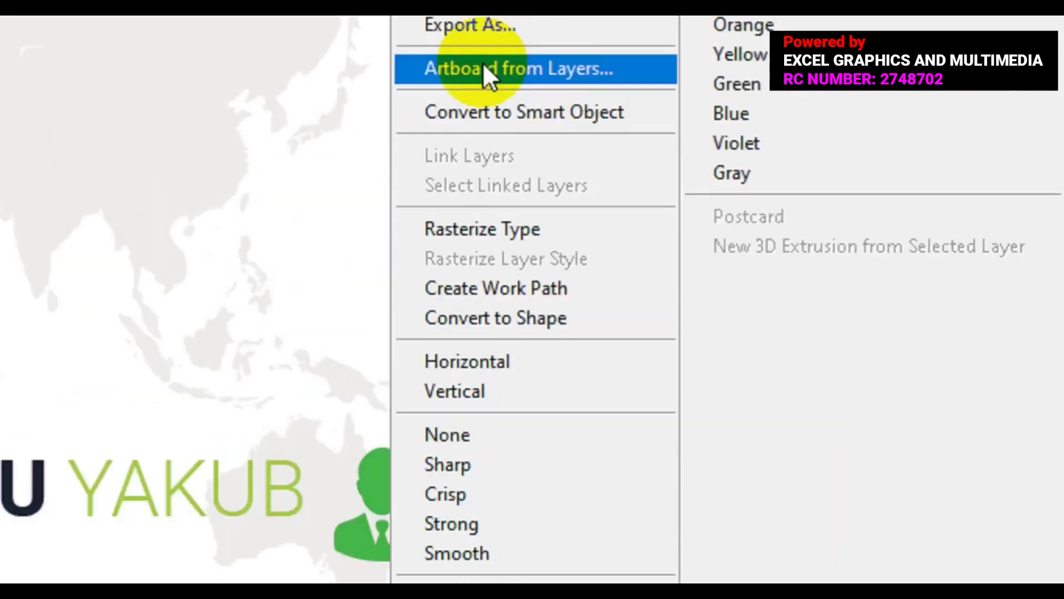
{"action": "left_click", "coordinate": [477, 128]}
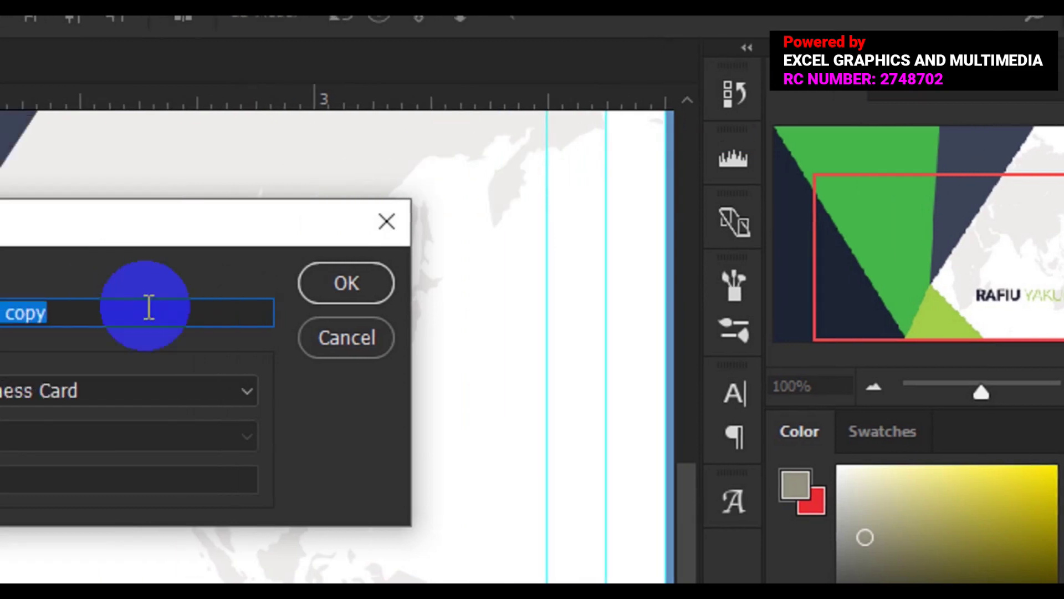
{"action": "left_click", "coordinate": [149, 308]}
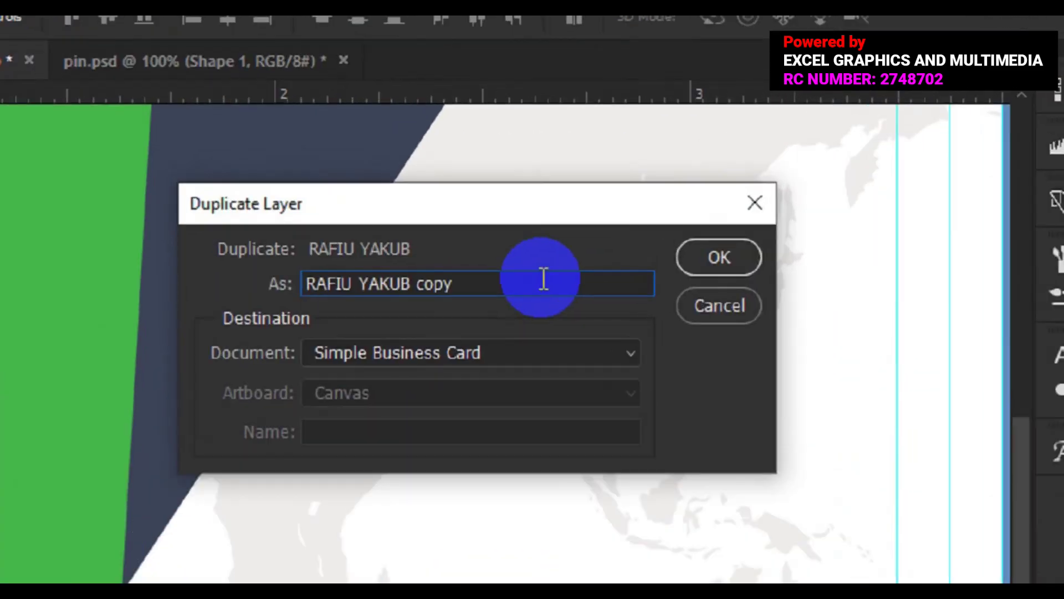
{"action": "key", "text": "BackSpace"}
{"action": "key", "text": "BackSpace"}
{"action": "key", "text": "BackSpace"}
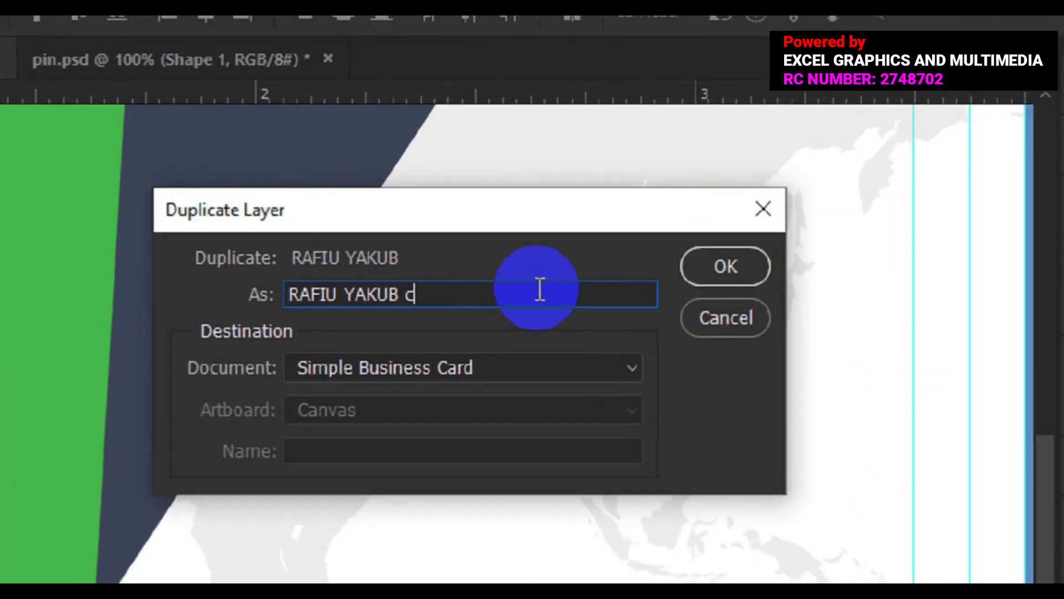
{"action": "key", "text": "BackSpace"}
{"action": "key", "text": "BackSpace"}
{"action": "key", "text": "BackSpace"}
{"action": "key", "text": "BackSpace"}
{"action": "key", "text": "BackSpace"}
{"action": "key", "text": "BackSpace"}
{"action": "key", "text": "BackSpace"}
{"action": "key", "text": "BackSpace"}
{"action": "key", "text": "BackSpace"}
{"action": "key", "text": "BackSpace"}
{"action": "key", "text": "BackSpace"}
{"action": "key", "text": "BackSpace"}
{"action": "key", "text": "BackSpace"}
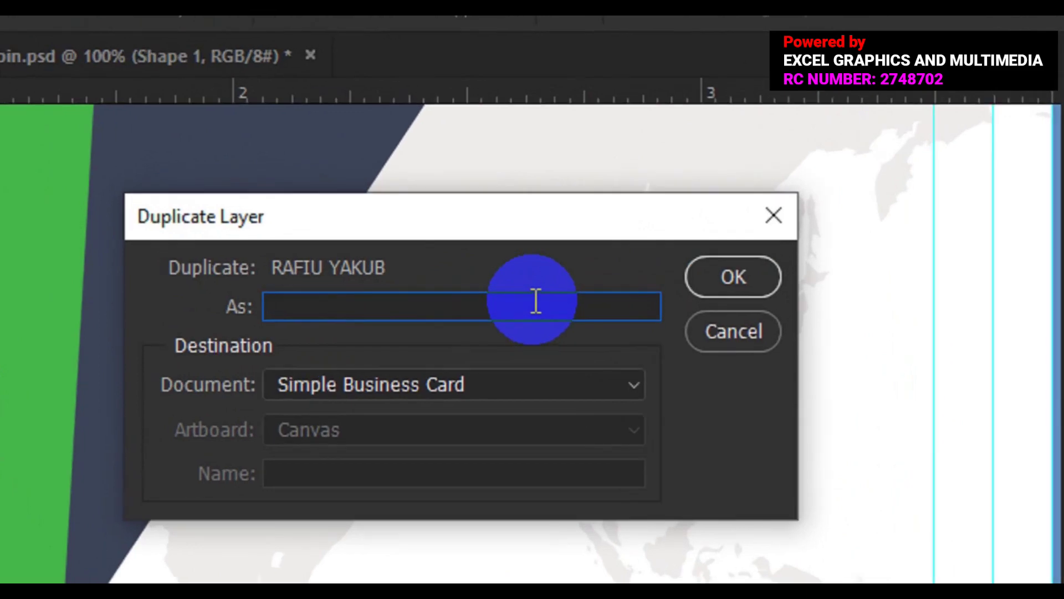
{"action": "type", "text": "POSIT"}
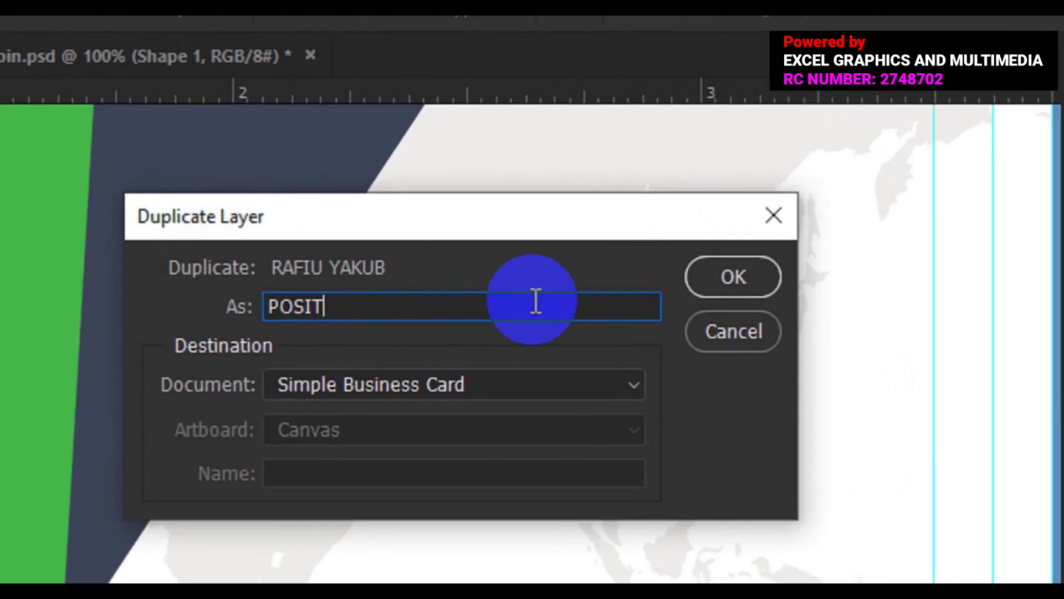
{"action": "type", "text": "ION"}
Step: Create the POSITION copy, drag it just below the original name, and enter it for editing
{"action": "left_click", "coordinate": [763, 272]}
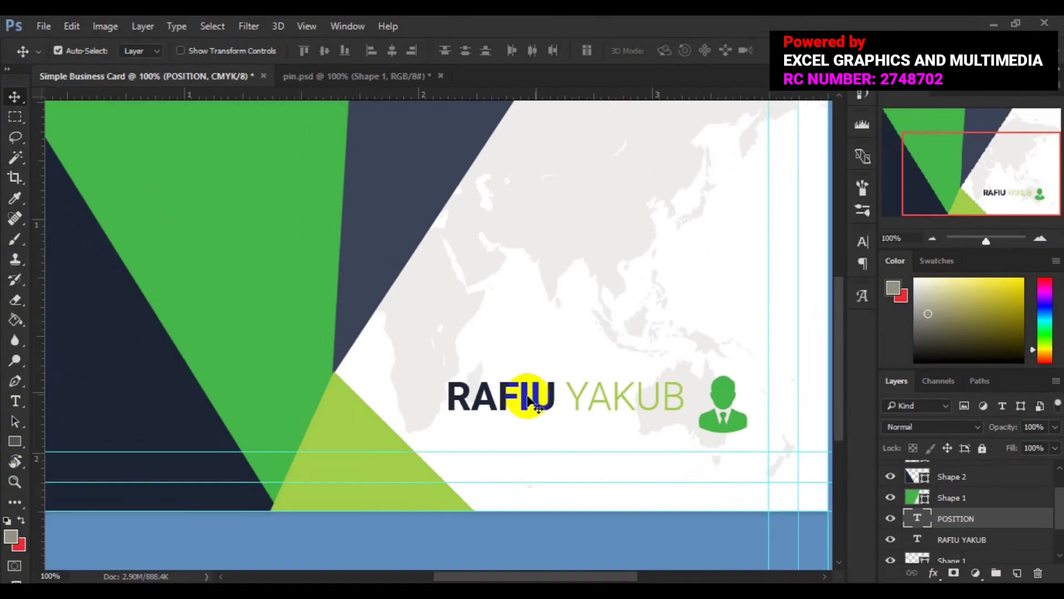
{"action": "left_click_drag", "start_coordinate": [528, 396], "coordinate": [528, 438]}
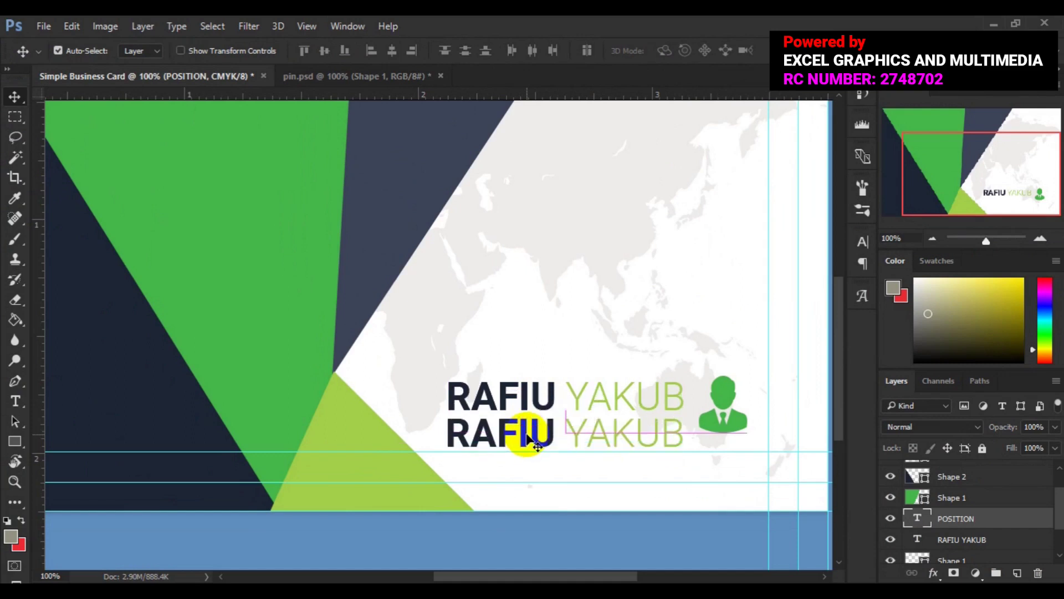
{"action": "left_click", "coordinate": [11, 401]}
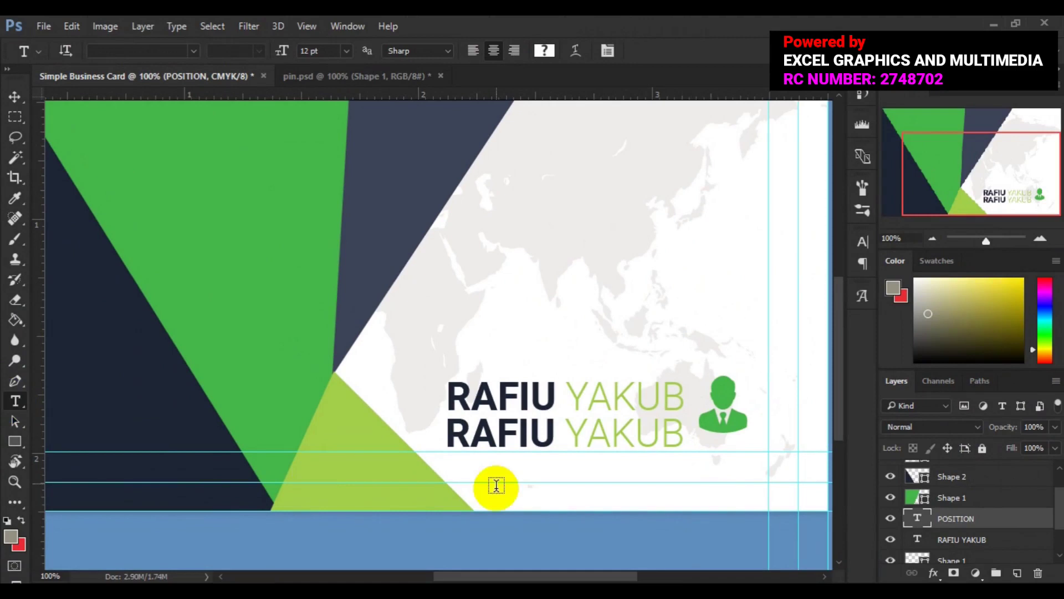
{"action": "left_click", "coordinate": [554, 438]}
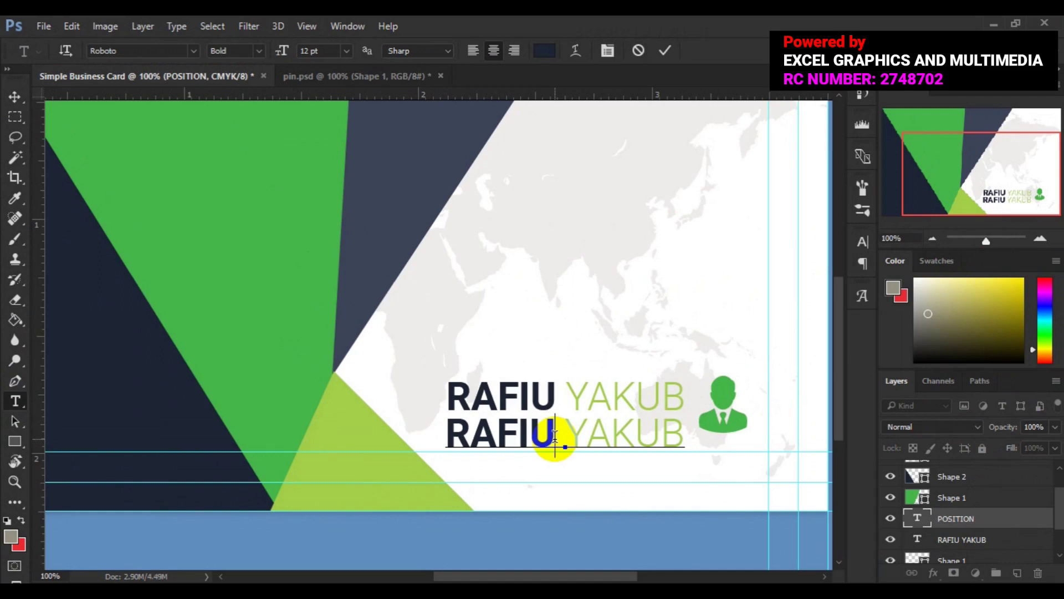
Step: Replace the copied name with the job title CREATIVE DIRECTOR and select the whole line
{"action": "key", "text": "shift+Left"}
{"action": "key", "text": "shift+Left"}
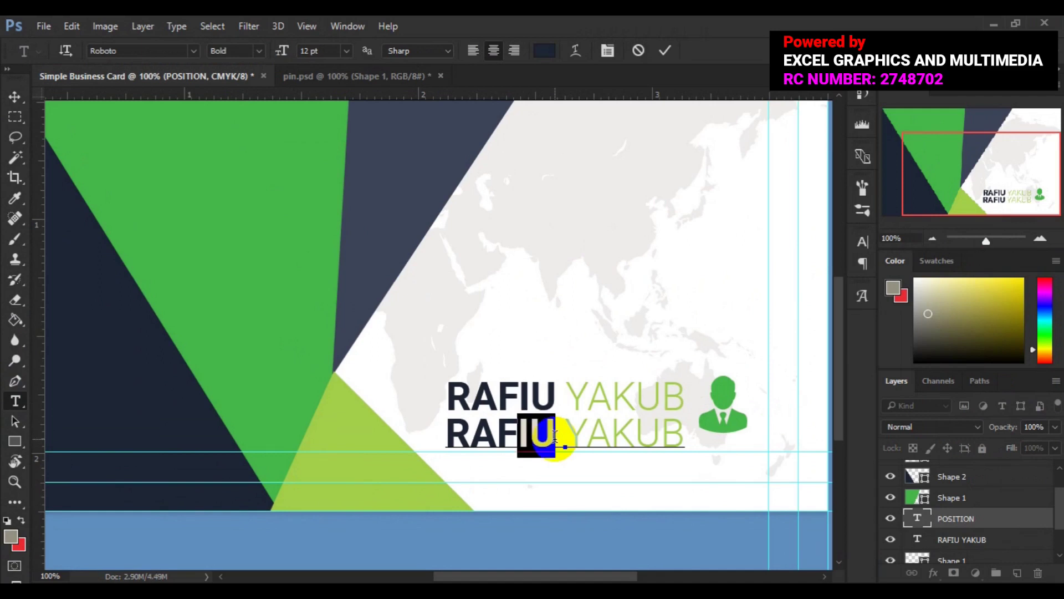
{"action": "key", "text": "shift+Left"}
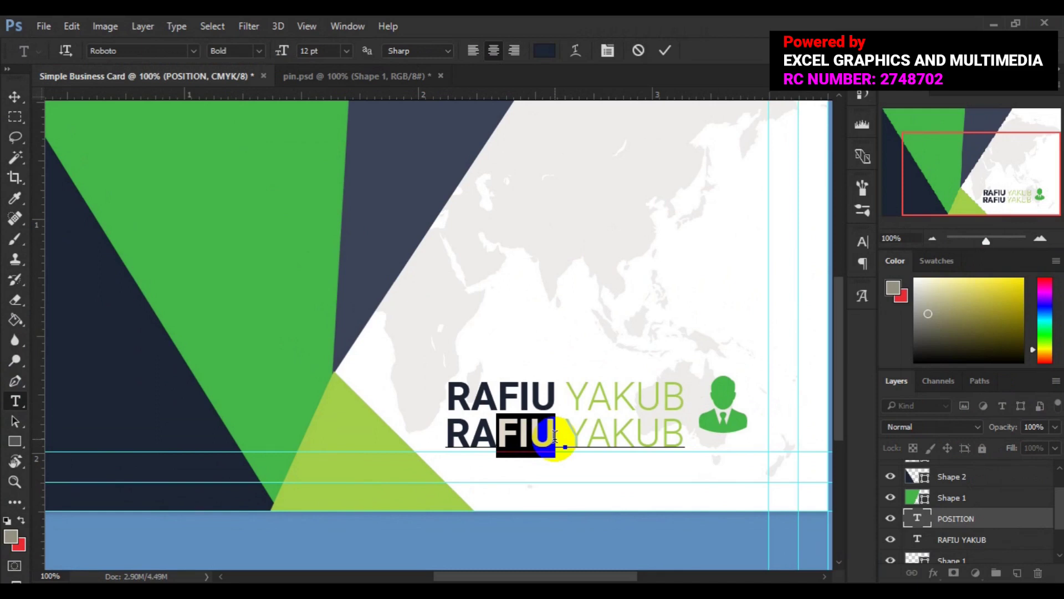
{"action": "key", "text": "shift+Left"}
{"action": "key", "text": "shift+Left"}
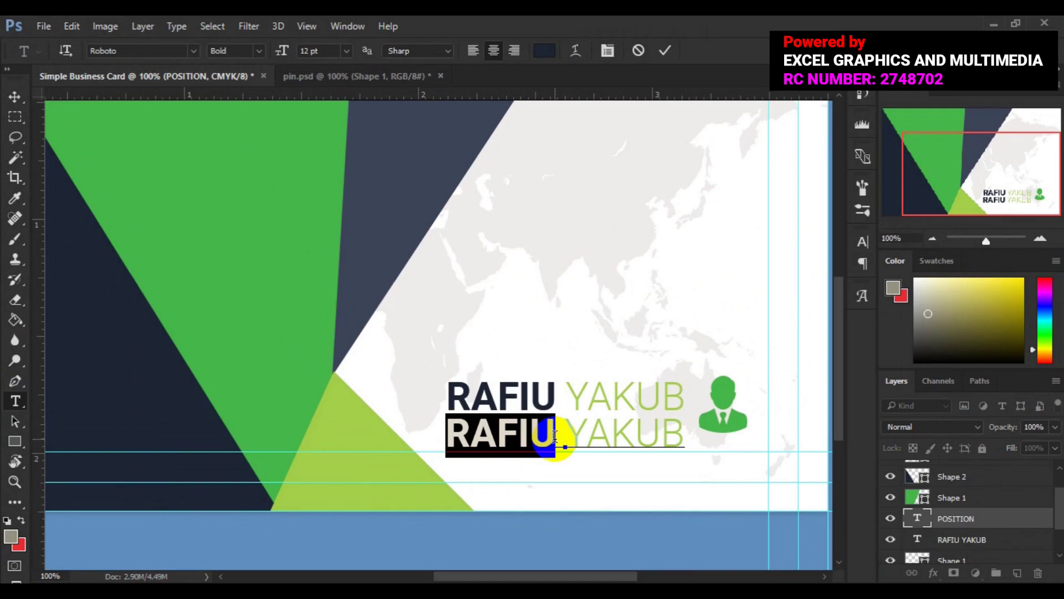
{"action": "key", "text": "BackSpace"}
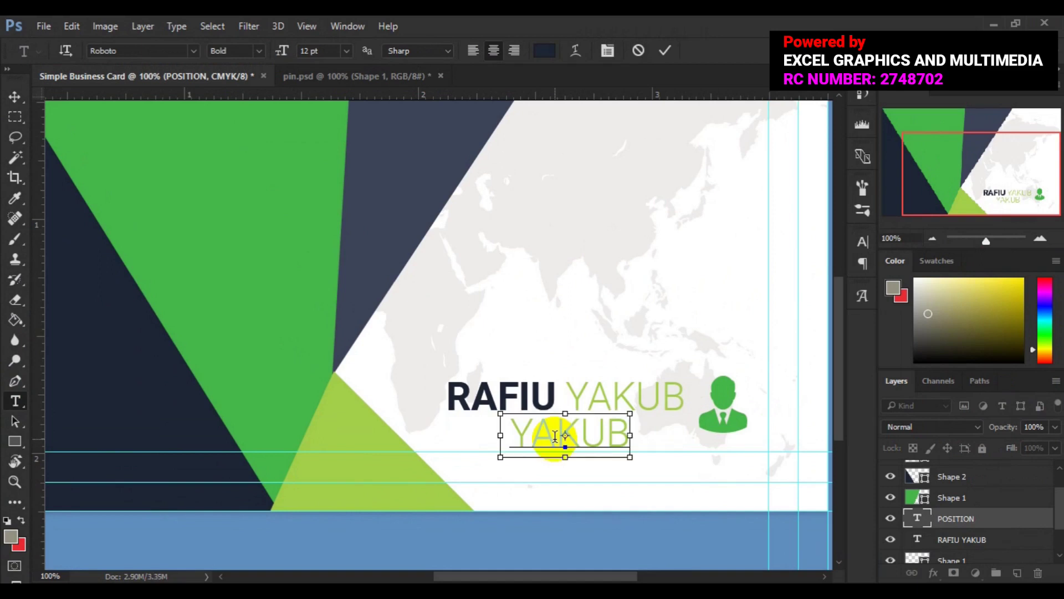
{"action": "double_click", "coordinate": [555, 436]}
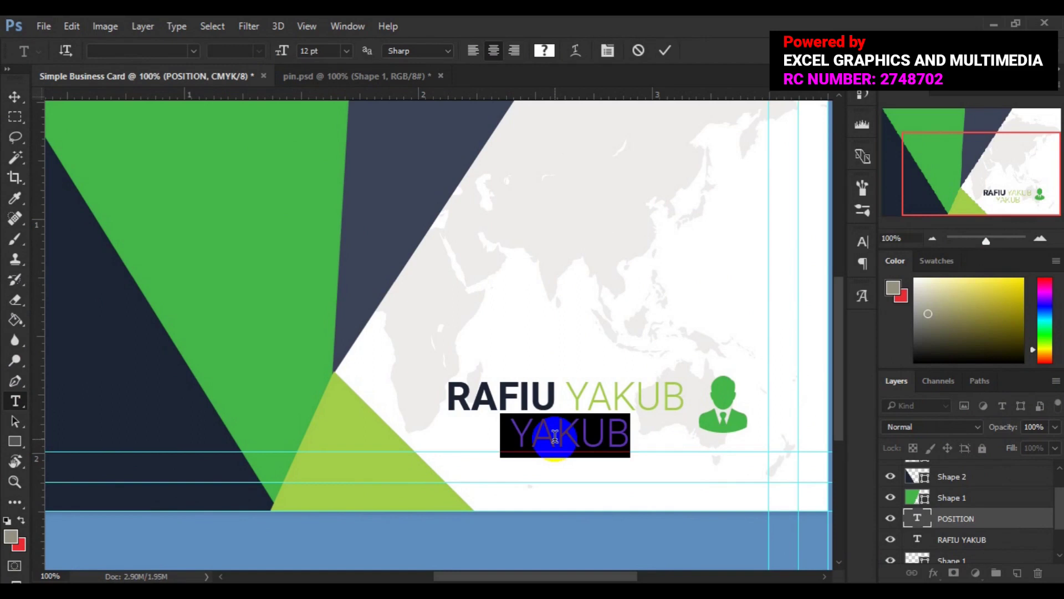
{"action": "left_click", "coordinate": [555, 436]}
{"action": "type", "text": "REATIVE "}
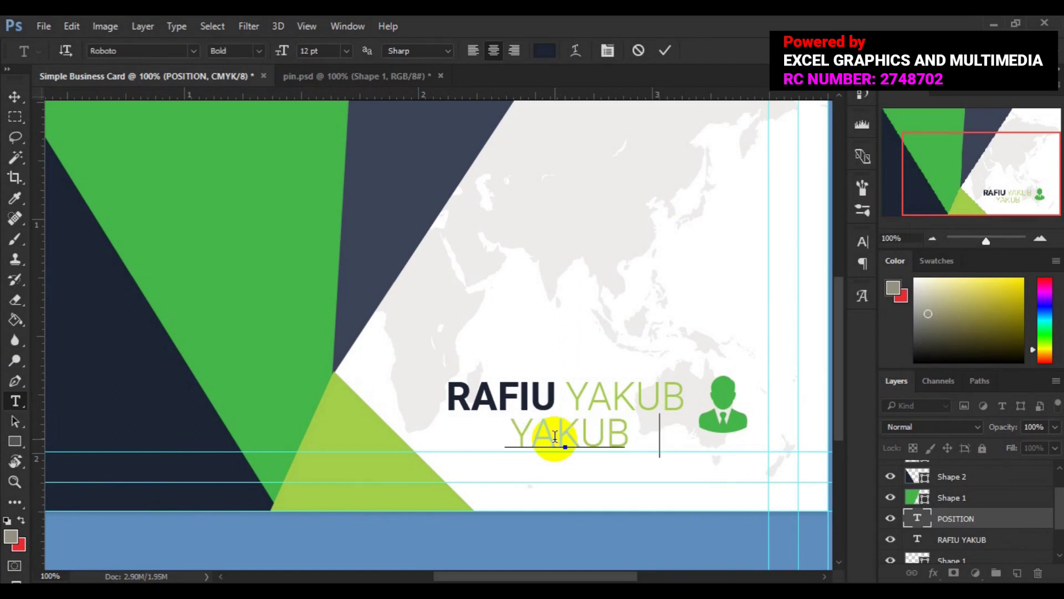
{"action": "type", "text": "DIRECTOR"}
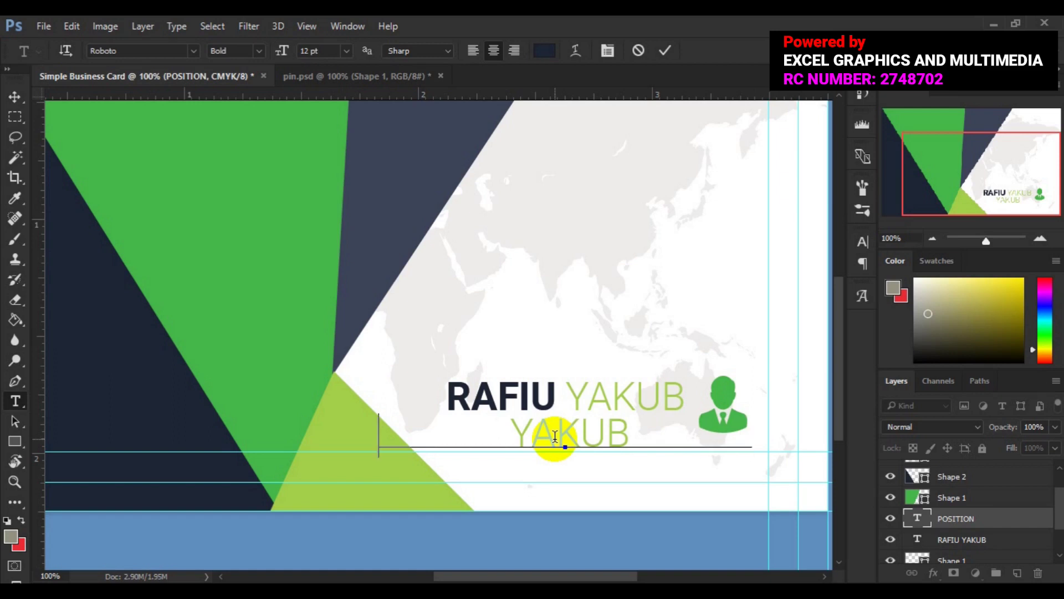
{"action": "double_click", "coordinate": [555, 436]}
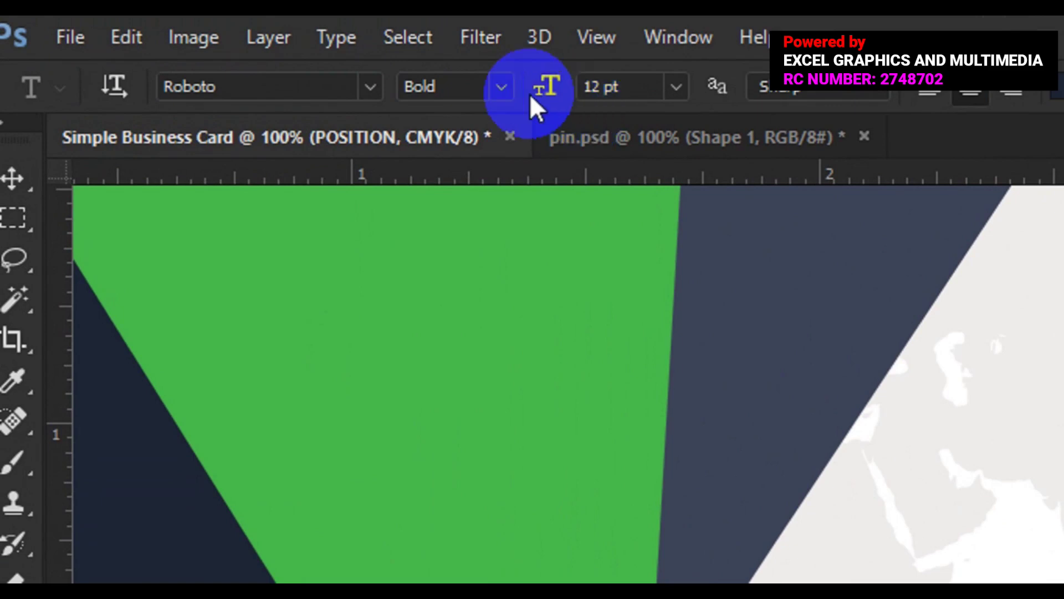
Step: Set the selected title text to the Light font style at 6 pt
{"action": "left_click", "coordinate": [503, 88]}
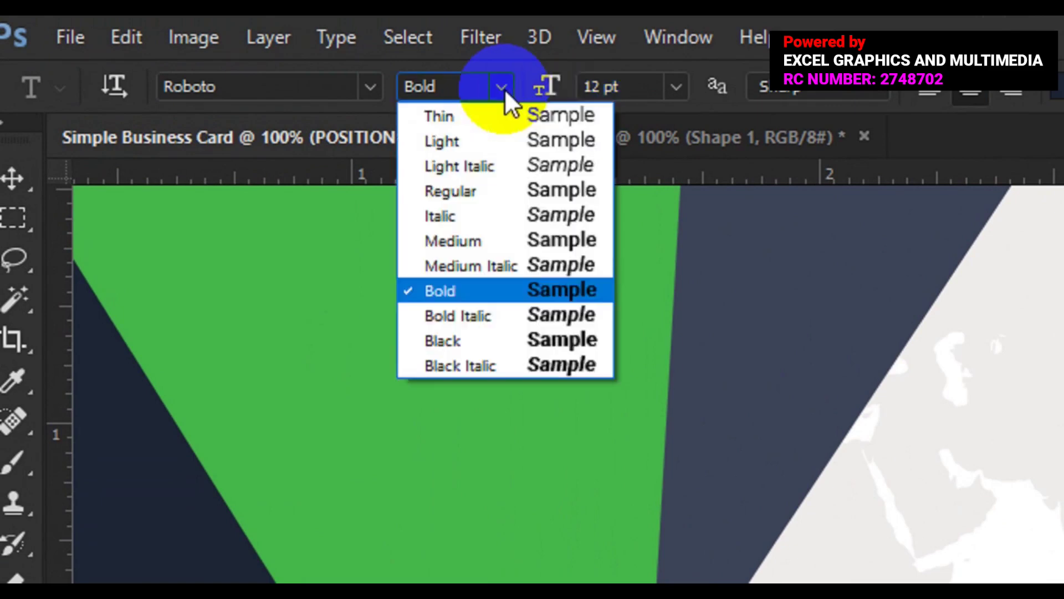
{"action": "left_click", "coordinate": [484, 140]}
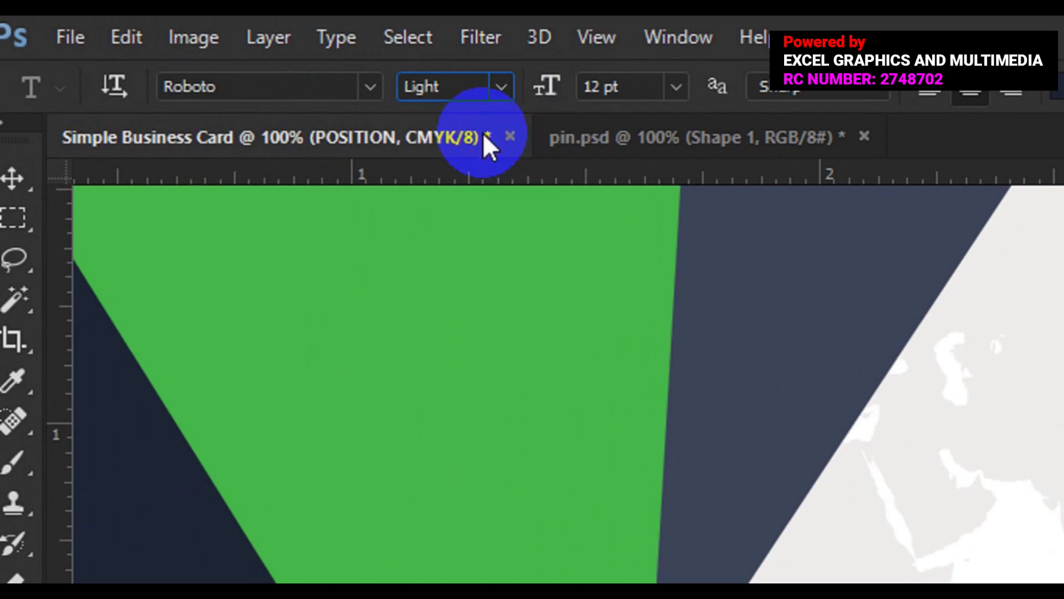
{"action": "left_click", "coordinate": [672, 87]}
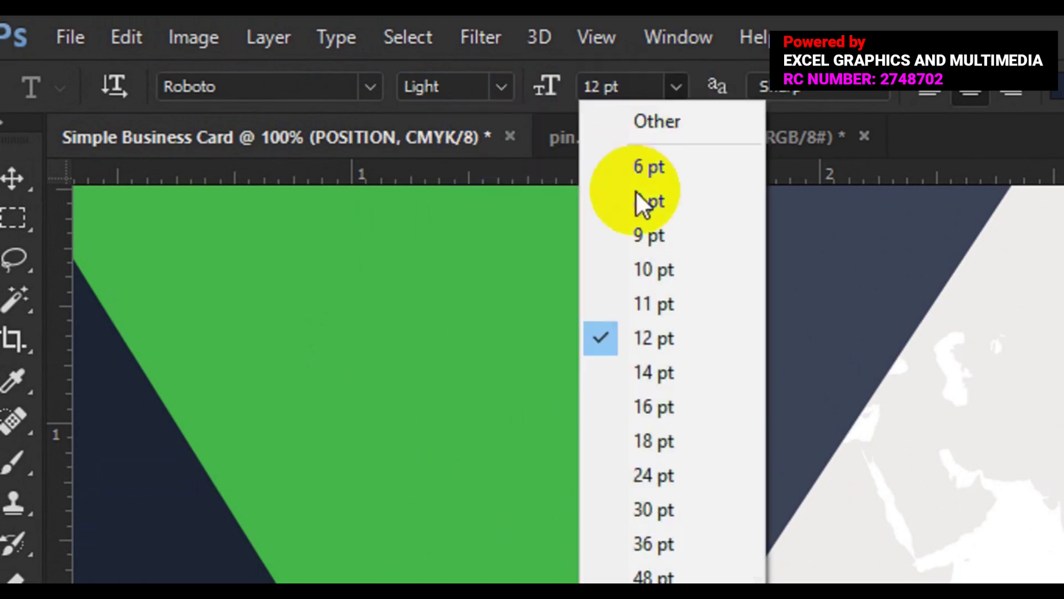
{"action": "left_click", "coordinate": [661, 172]}
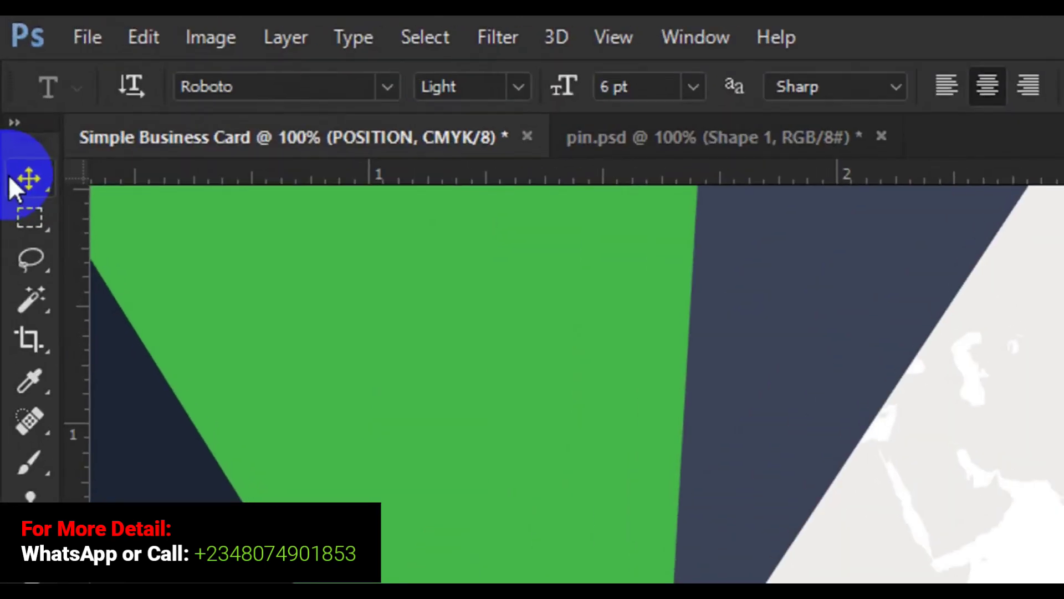
Step: Left-align the title layer with the name layer using the Move tool
{"action": "left_click", "coordinate": [15, 188]}
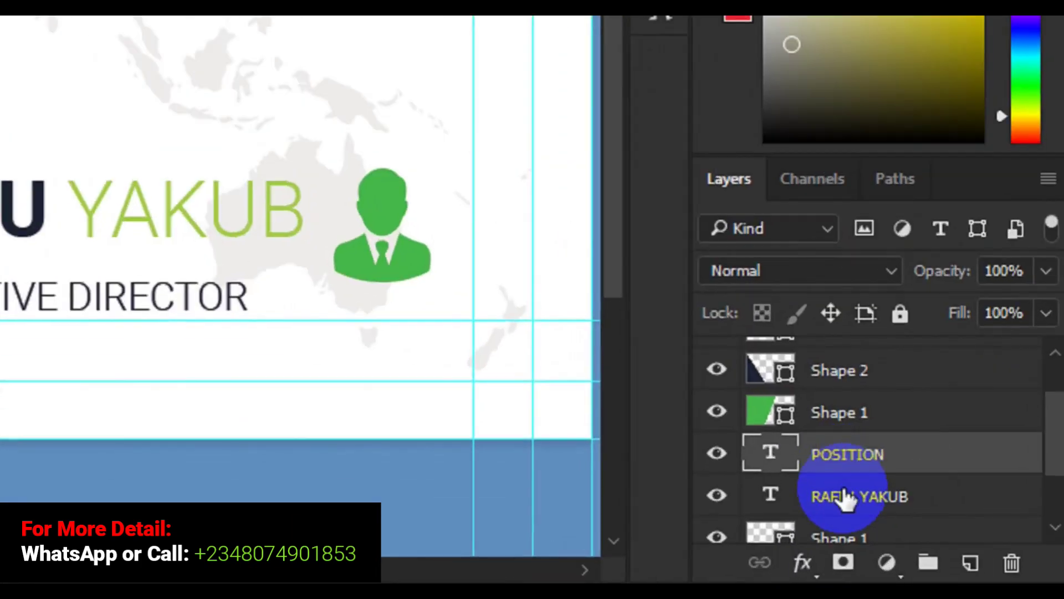
{"action": "left_click", "coordinate": [844, 497], "text": "shift"}
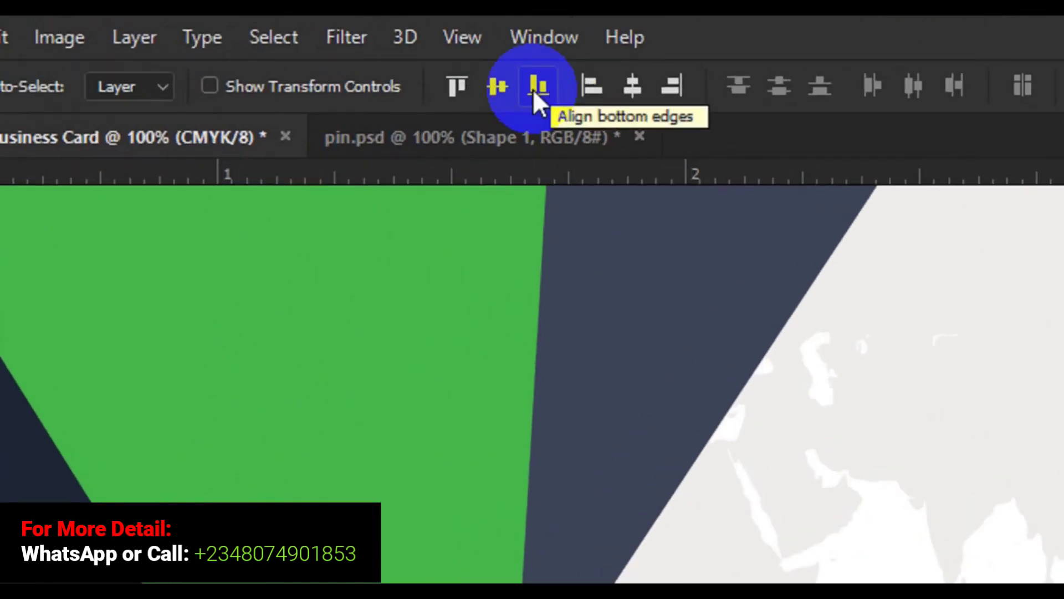
{"action": "left_click", "coordinate": [587, 86]}
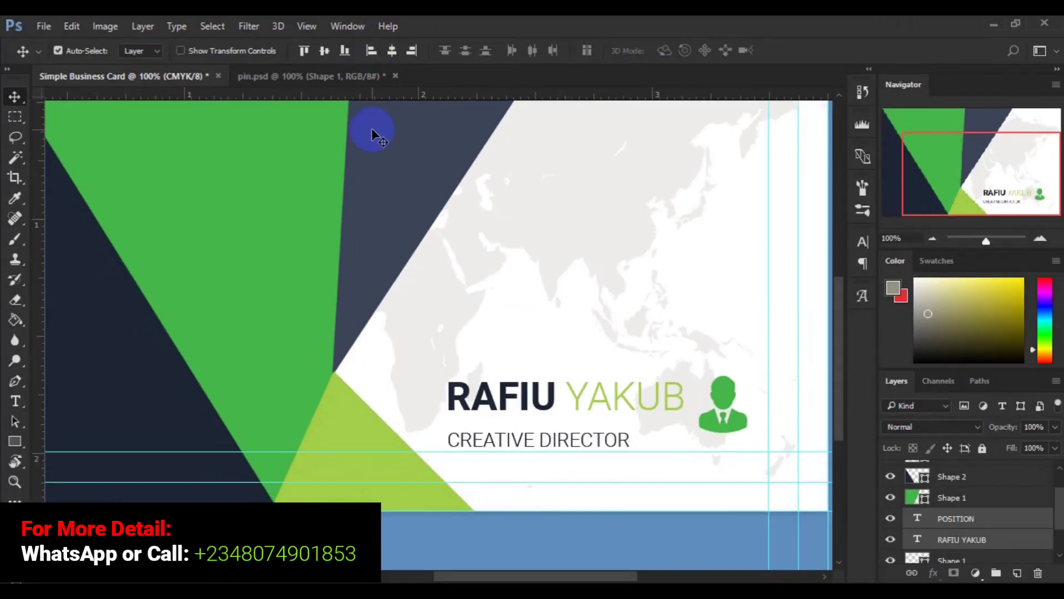
Step: Nudge the CREATIVE DIRECTOR layer up six pixels so it sits snugly under the name
{"action": "left_click", "coordinate": [959, 521]}
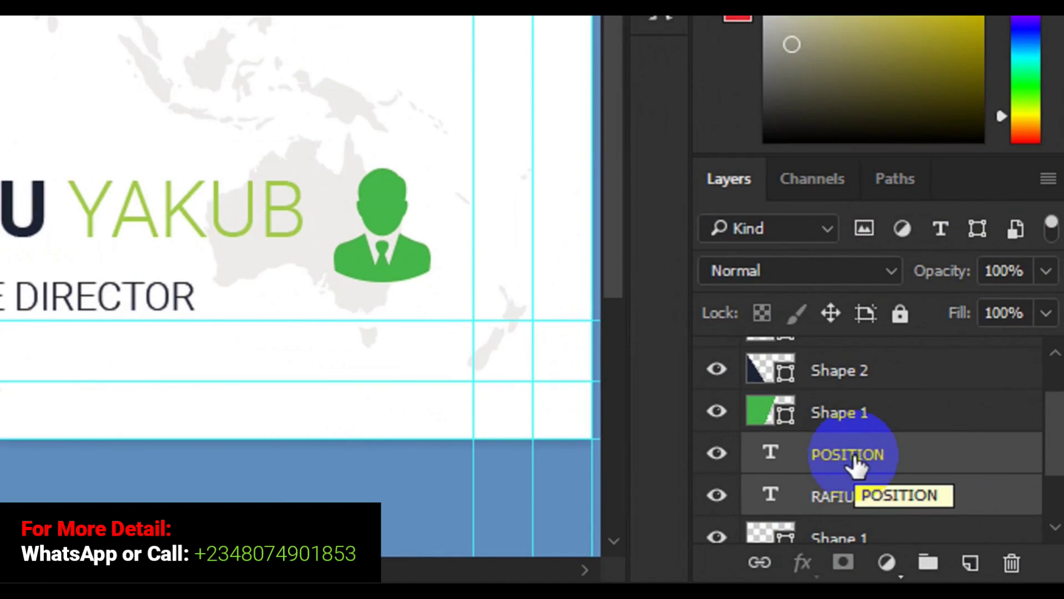
{"action": "left_click", "coordinate": [855, 458]}
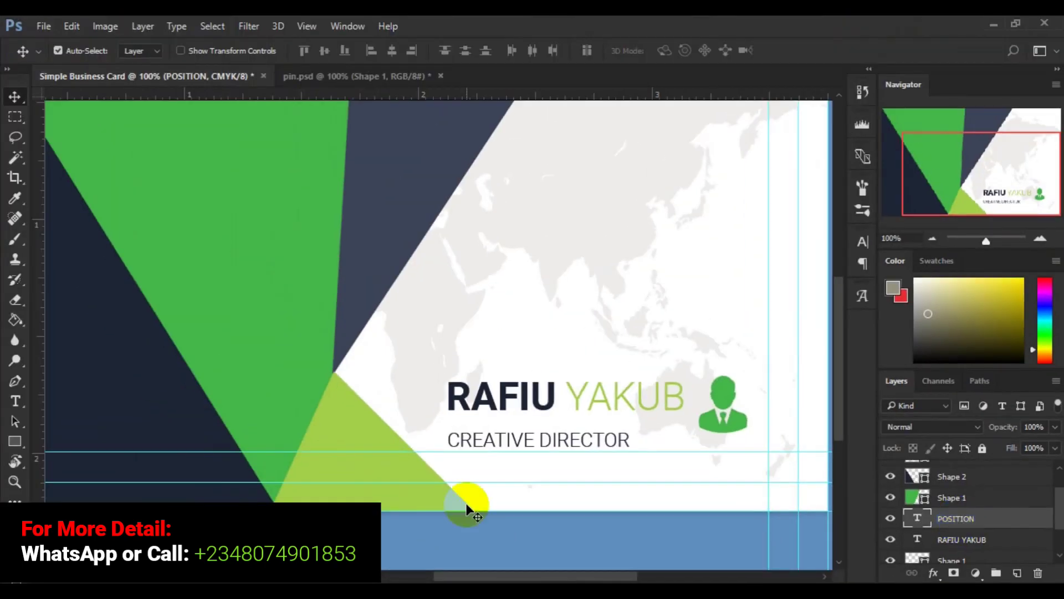
{"action": "key", "text": "Up"}
{"action": "key", "text": "Up"}
{"action": "key", "text": "Up"}
{"action": "key", "text": "Up"}
{"action": "key", "text": "Up"}
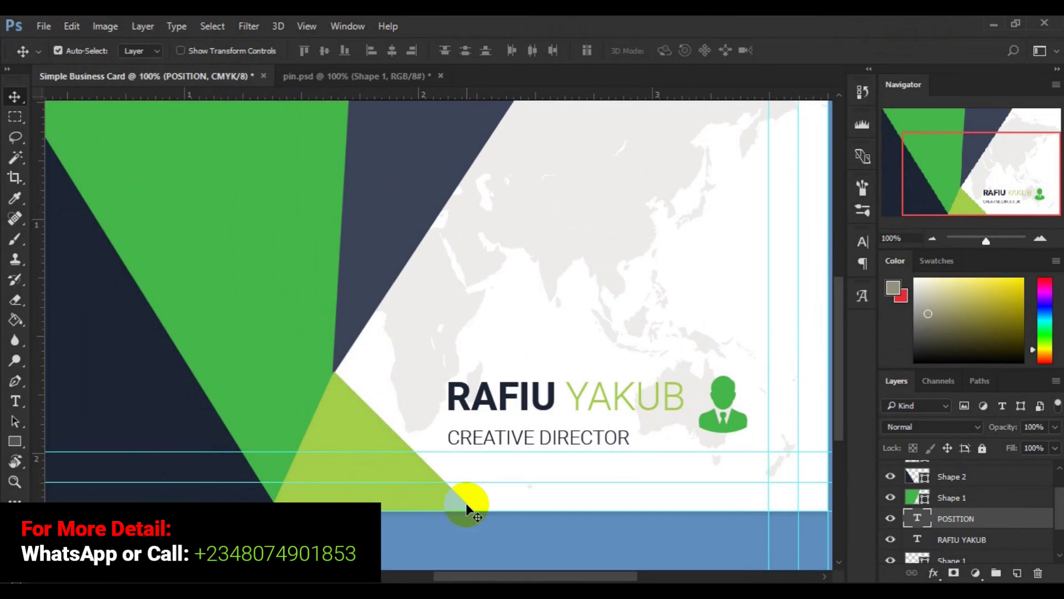
{"action": "key", "text": "Up"}
{"action": "key", "text": "Up"}
{"action": "key", "text": "Up"}
{"action": "key", "text": "Up"}
{"action": "key", "text": "Up"}
{"action": "key", "text": "Up"}
{"action": "key", "text": "Up"}
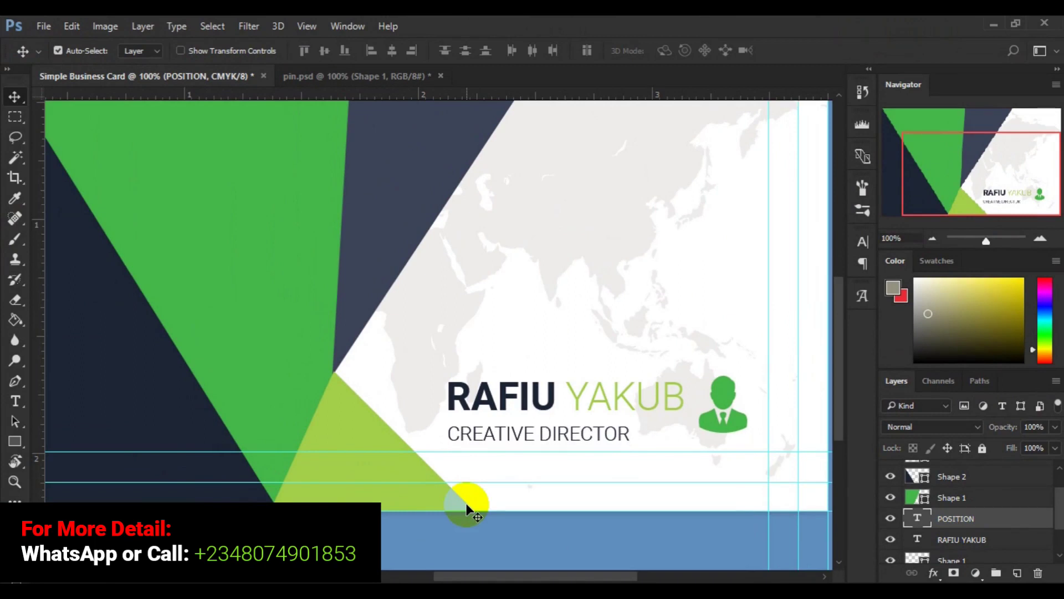
{"action": "key", "text": "Up"}
{"action": "key", "text": "Up"}
{"action": "key", "text": "Up"}
{"action": "key", "text": "Up"}
{"action": "key", "text": "Up"}
{"action": "key", "text": "Up"}
{"action": "key", "text": "Up"}
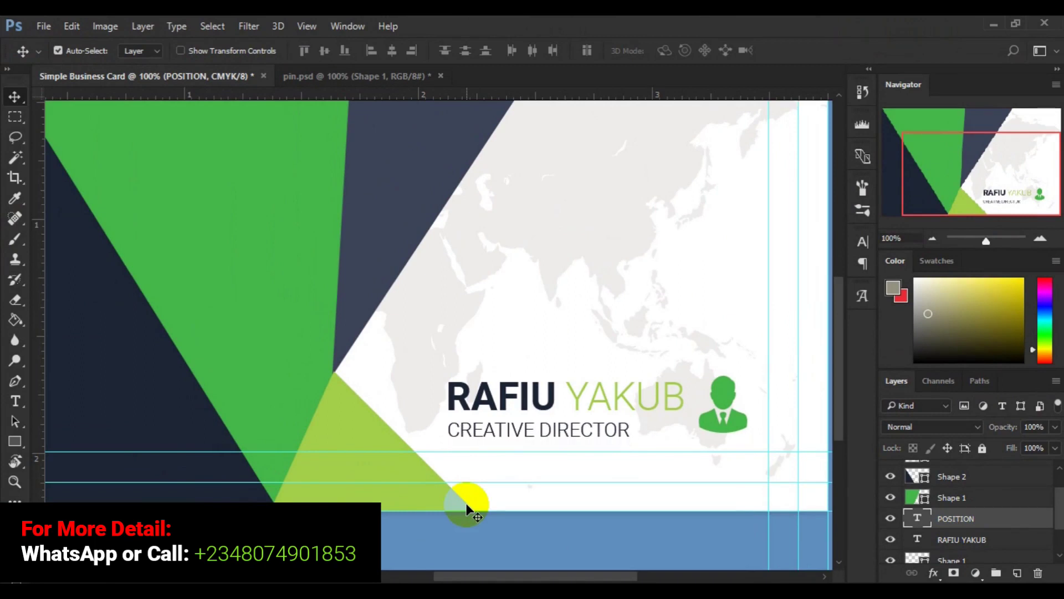
{"action": "key", "text": "Up"}
{"action": "key", "text": "Up"}
{"action": "key", "text": "Up"}
{"action": "key", "text": "Up"}
{"action": "key", "text": "Up"}
{"action": "key", "text": "Up"}
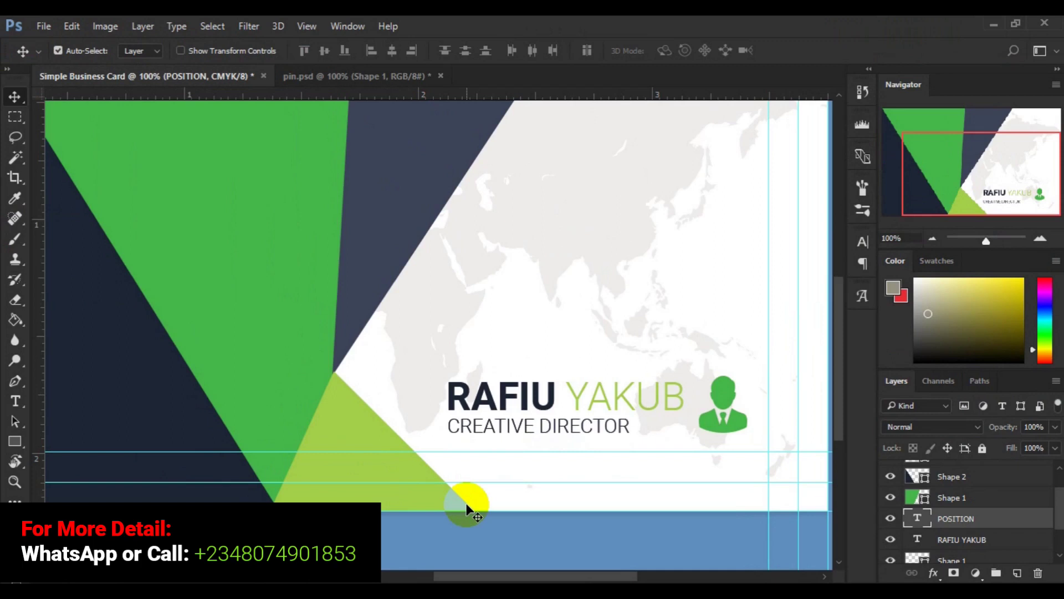
{"action": "key", "text": "Up"}
{"action": "key", "text": "Up"}
{"action": "key", "text": "Up"}
{"action": "key", "text": "Up"}
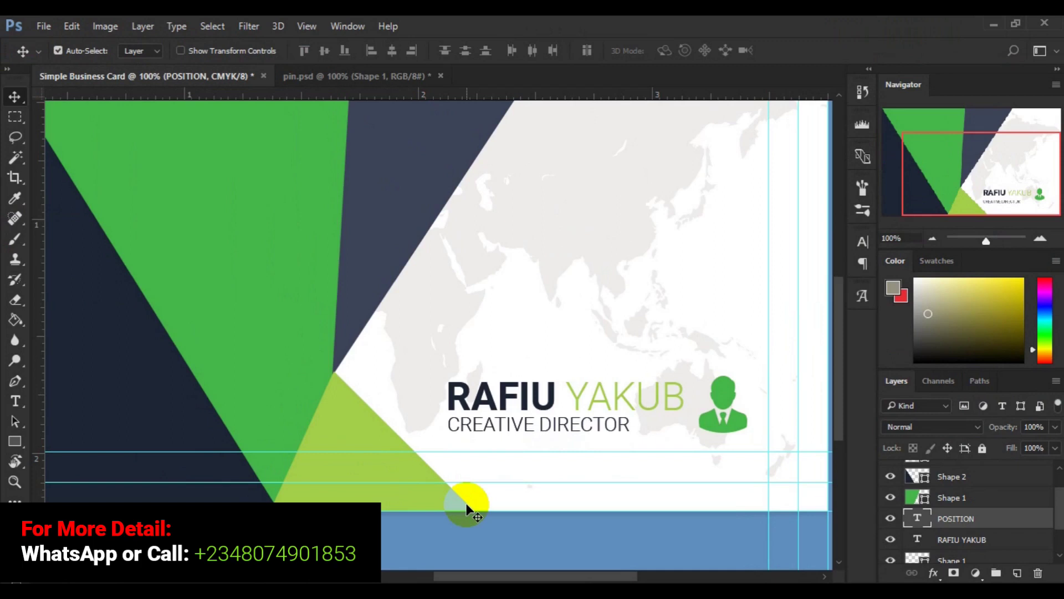
{"action": "key", "text": "Up"}
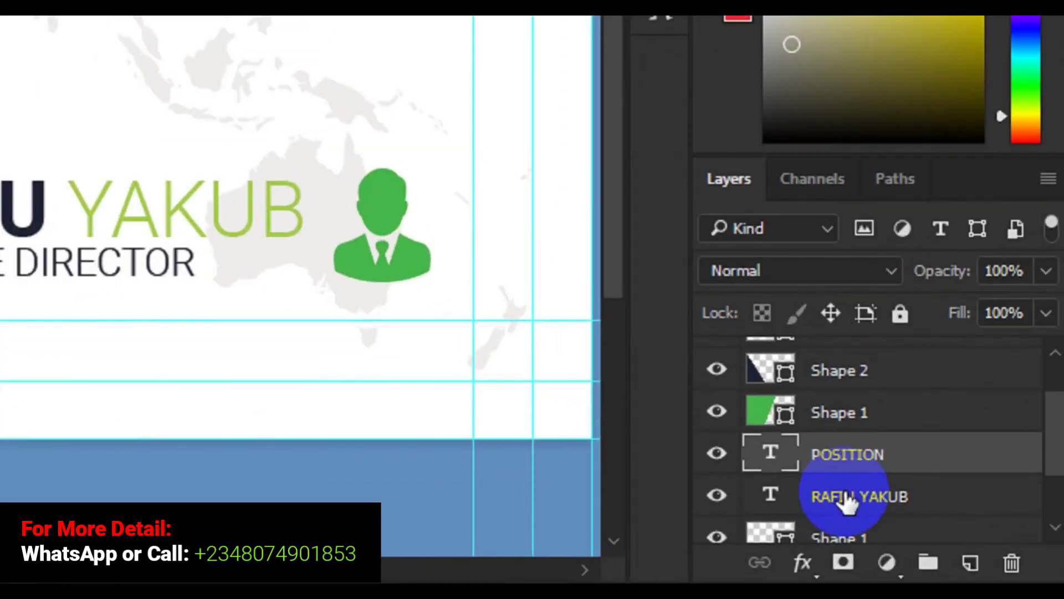
Step: Right-align the title with the name layer and group both text layers into Group 1
{"action": "left_click", "coordinate": [848, 499], "text": "shift"}
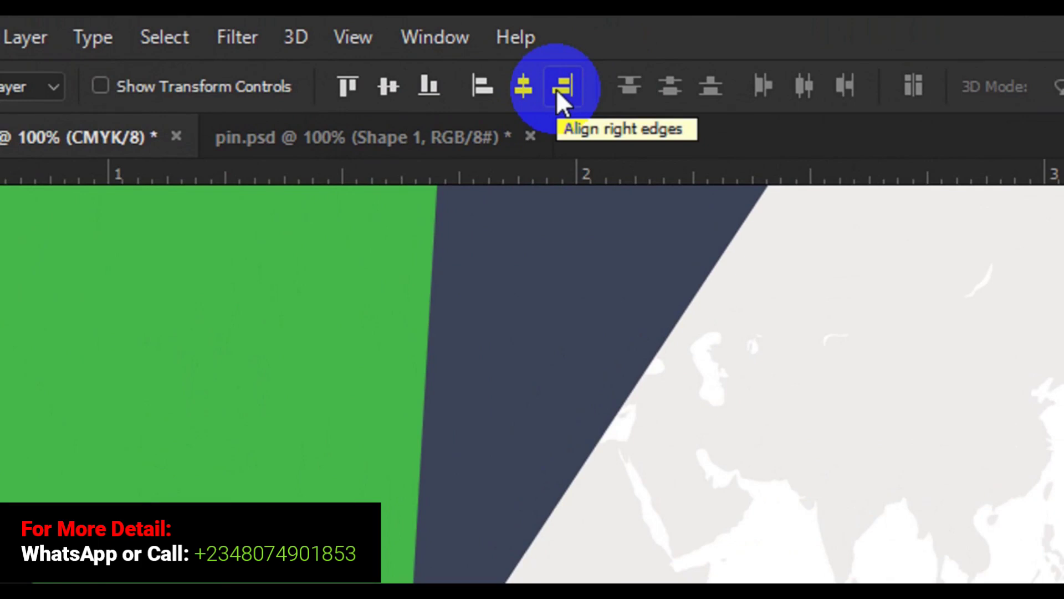
{"action": "left_click", "coordinate": [557, 91]}
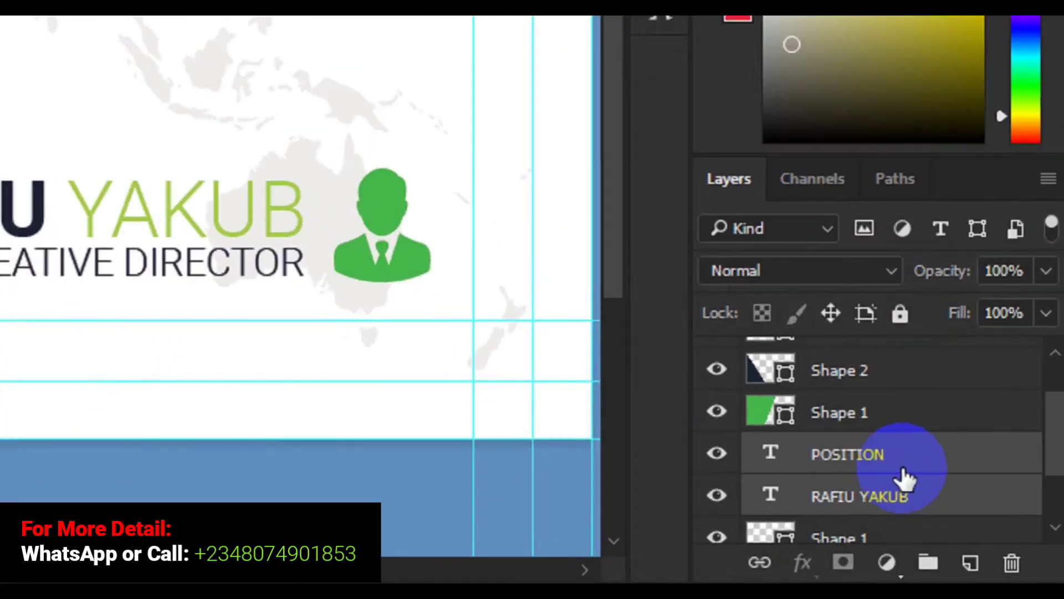
{"action": "left_click_drag", "start_coordinate": [905, 478], "coordinate": [925, 545]}
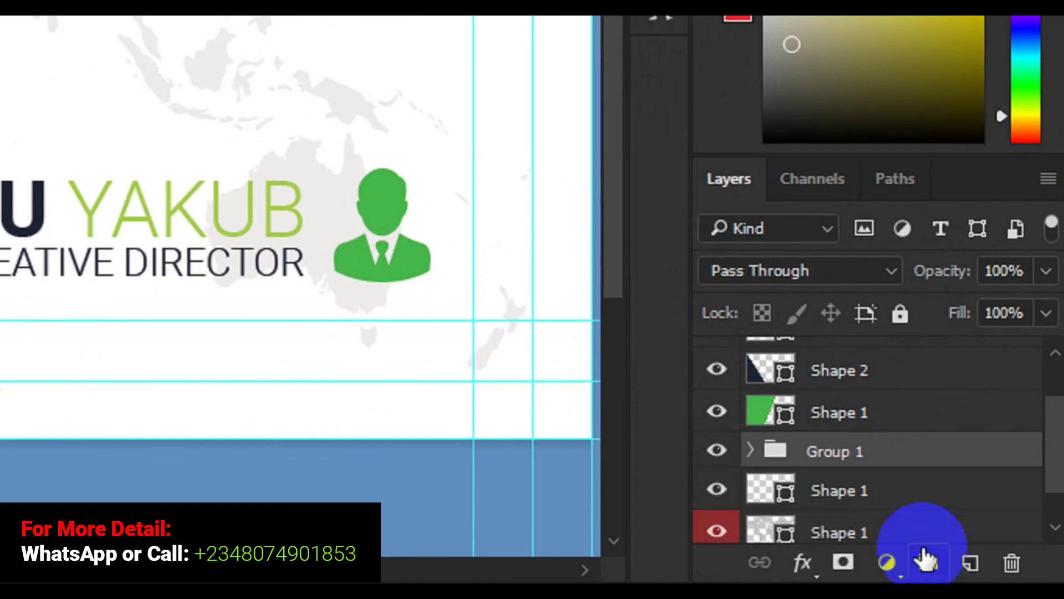
Step: Rename Group 1 to 'Name & Position' and select it together with the green person icon
{"action": "double_click", "coordinate": [845, 454]}
{"action": "key", "text": "BackSpace"}
{"action": "type", "text": "Name"}
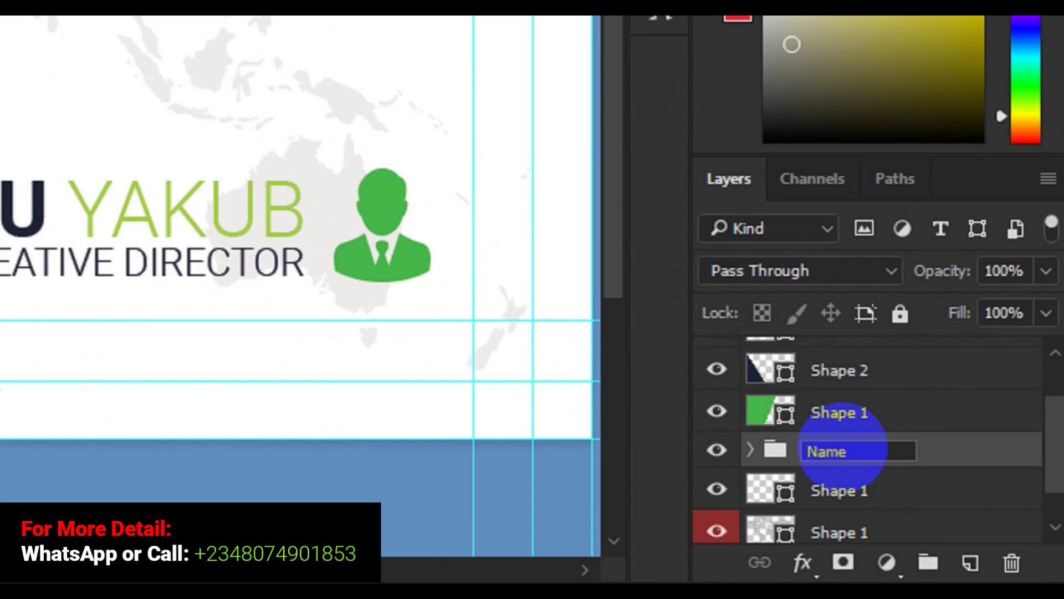
{"action": "type", "text": " & Position"}
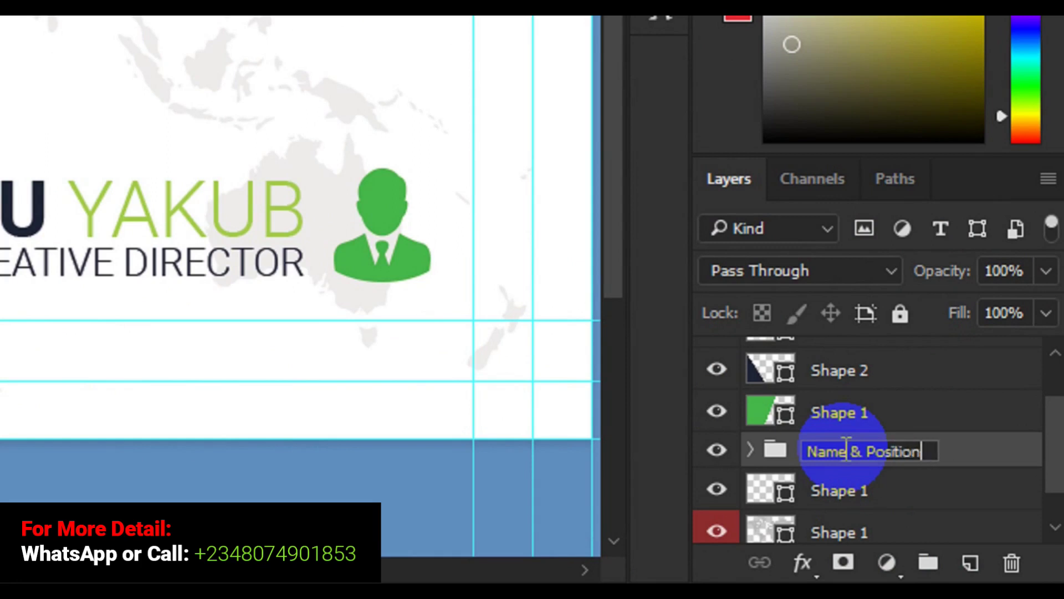
{"action": "key", "text": "Return"}
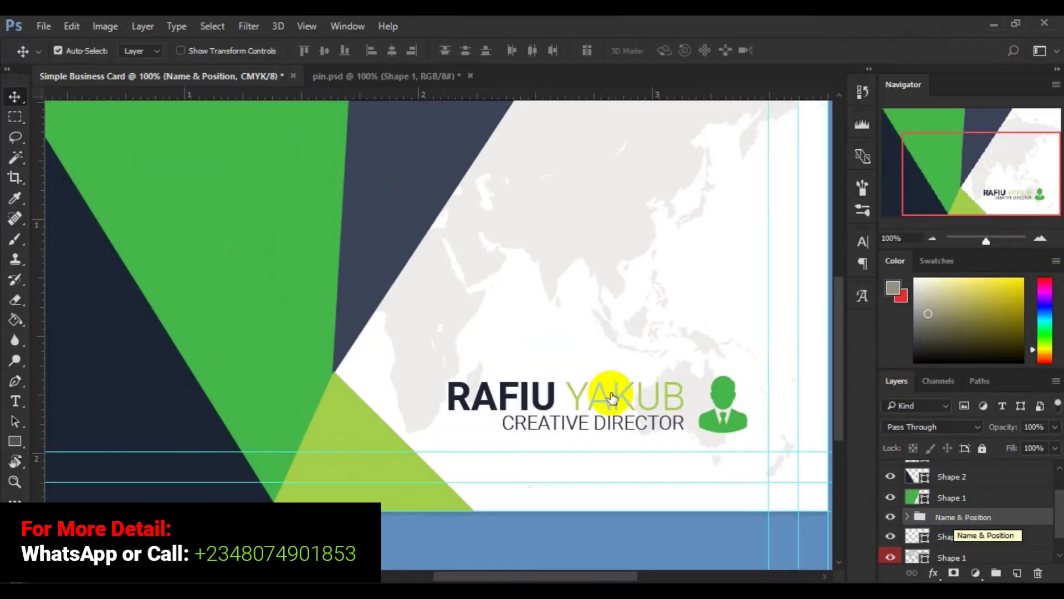
{"action": "left_click", "coordinate": [727, 399]}
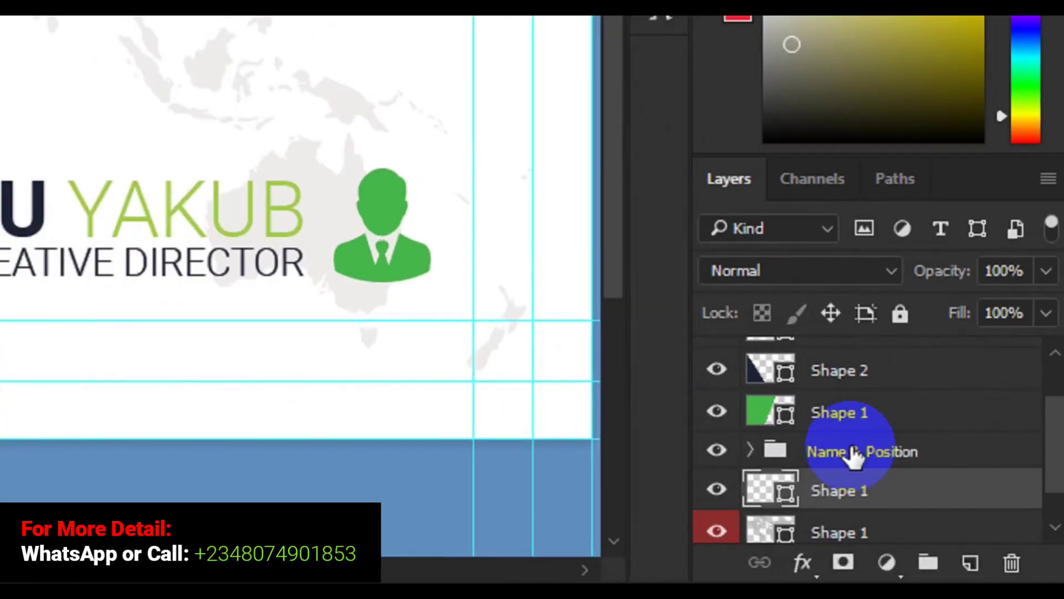
{"action": "left_click", "coordinate": [854, 453]}
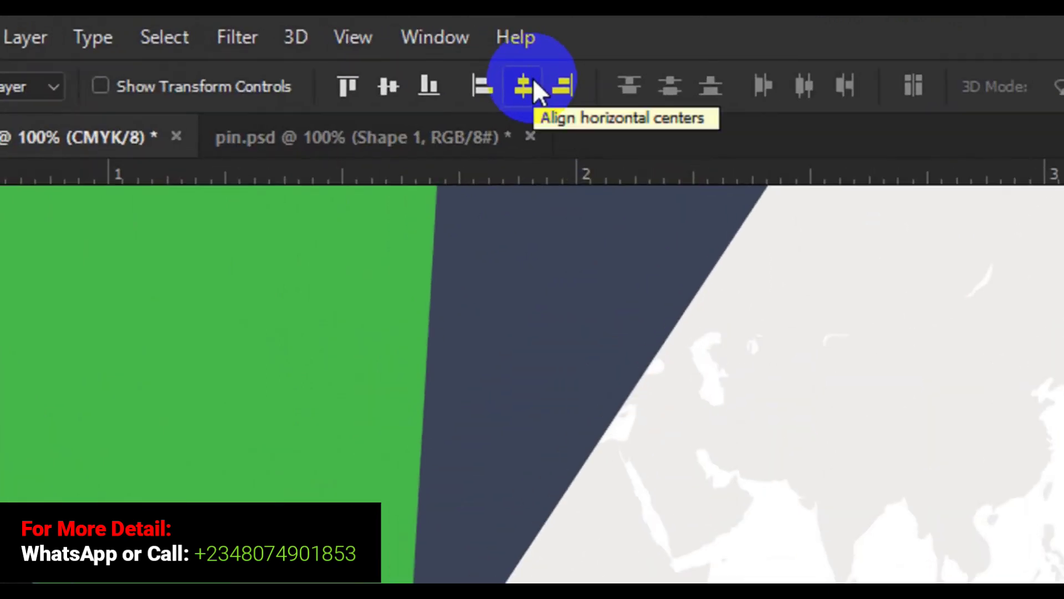
Step: Center-align the person icon with the name group, then shift both slightly right via Free Transform
{"action": "left_click", "coordinate": [534, 83]}
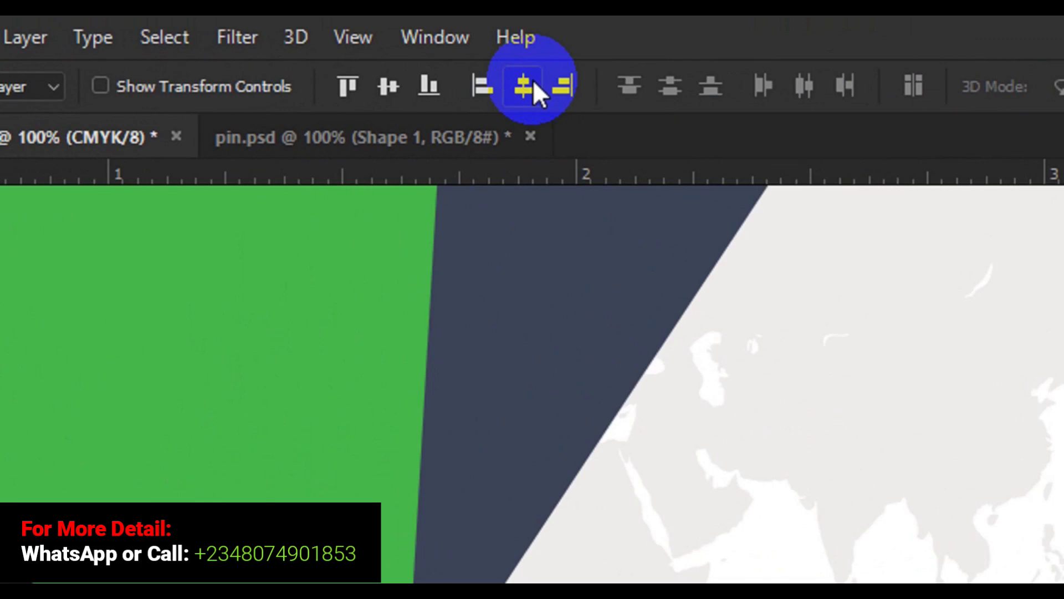
{"action": "left_click", "coordinate": [391, 94]}
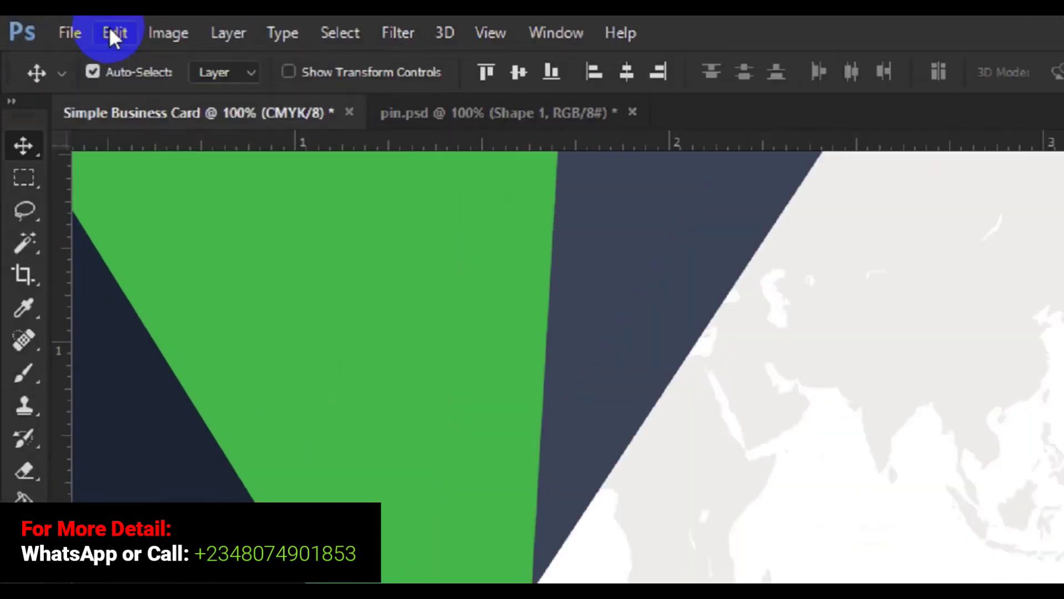
{"action": "left_click", "coordinate": [72, 27]}
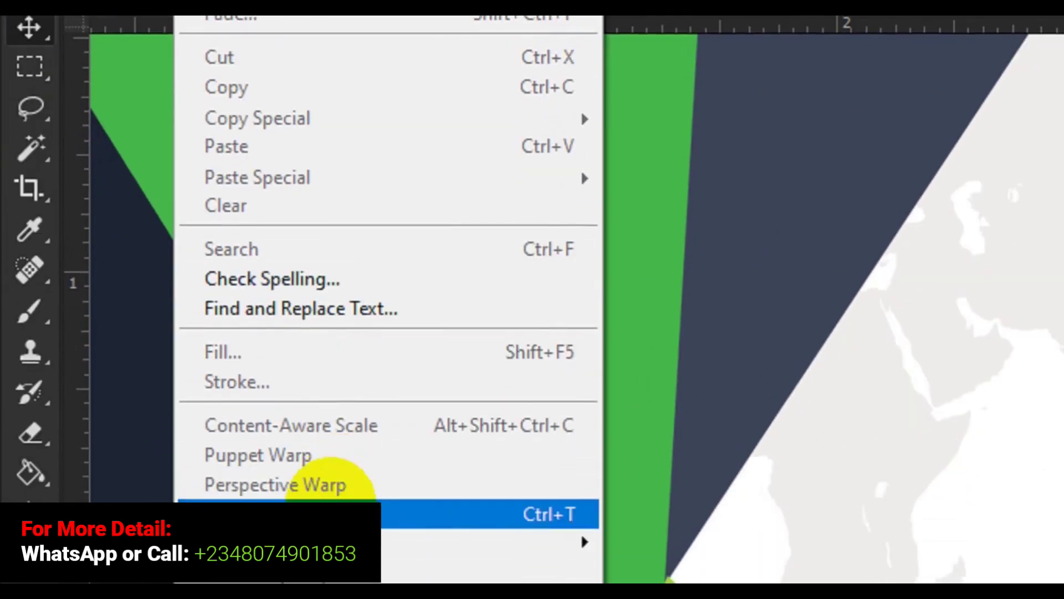
{"action": "left_click", "coordinate": [333, 513]}
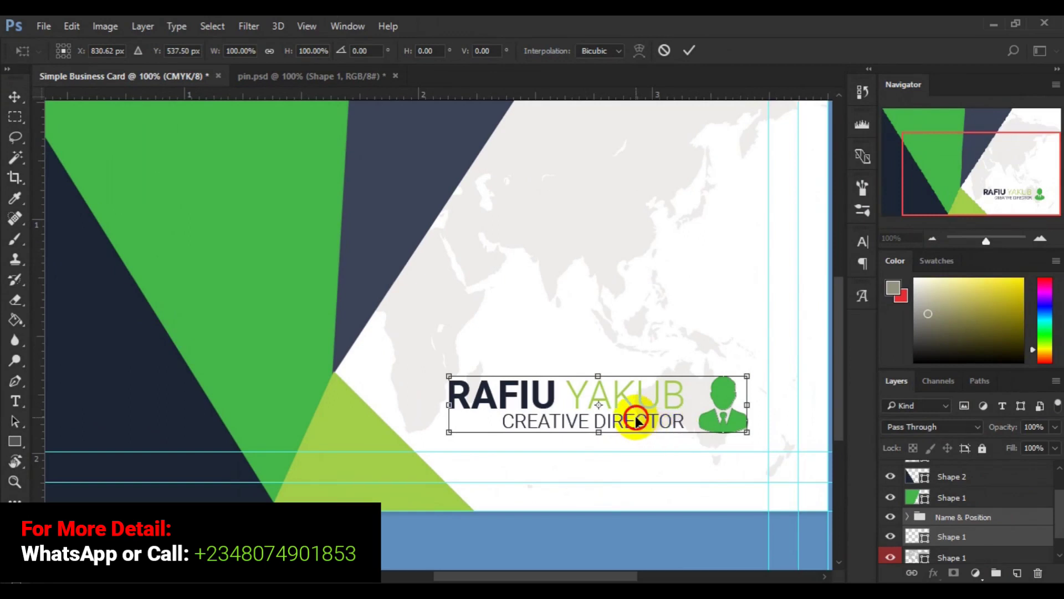
{"action": "left_click_drag", "start_coordinate": [647, 421], "coordinate": [656, 423]}
{"action": "key", "text": "Left"}
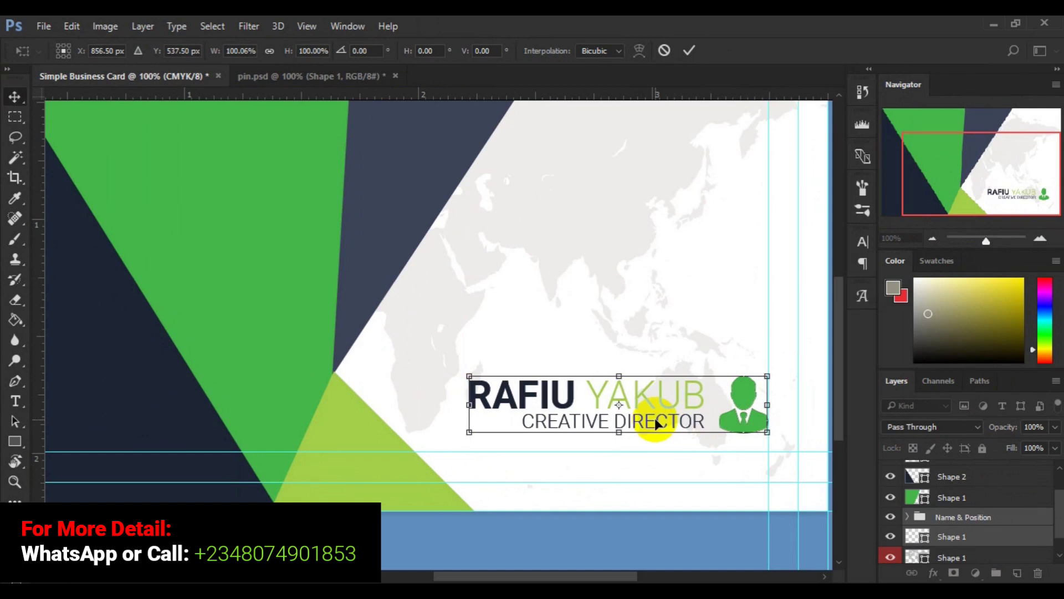
{"action": "key", "text": "Return"}
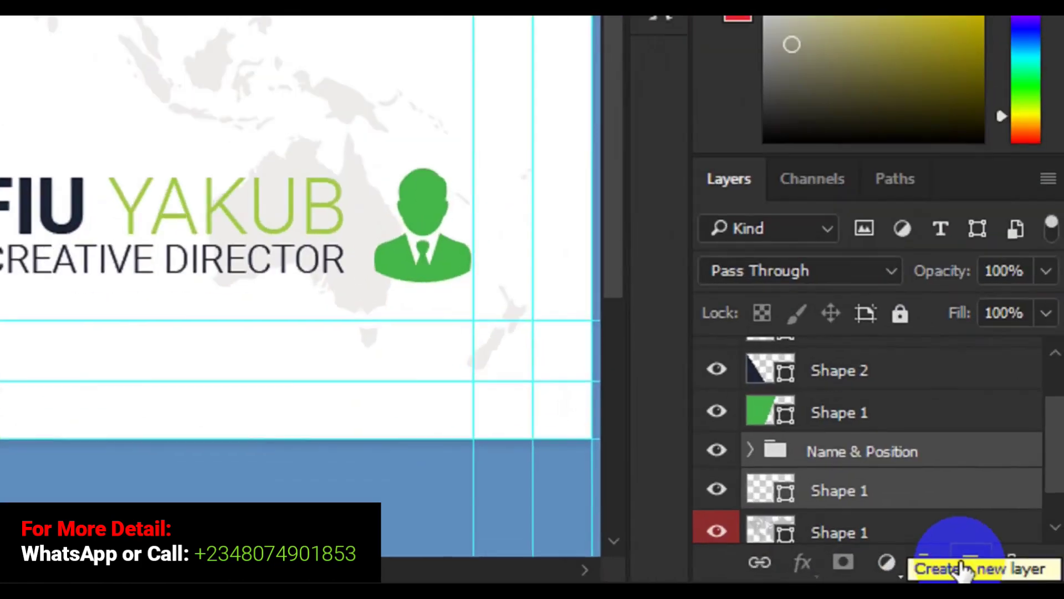
Step: Add a text layer above the name block containing two phone-number lines
{"action": "left_click", "coordinate": [1015, 576]}
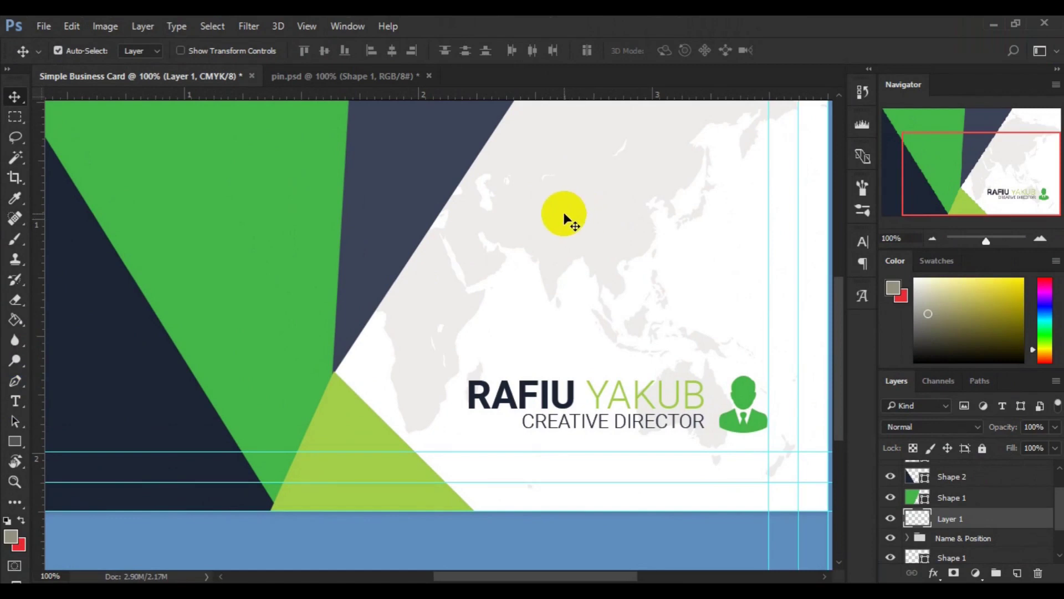
{"action": "left_click", "coordinate": [15, 400]}
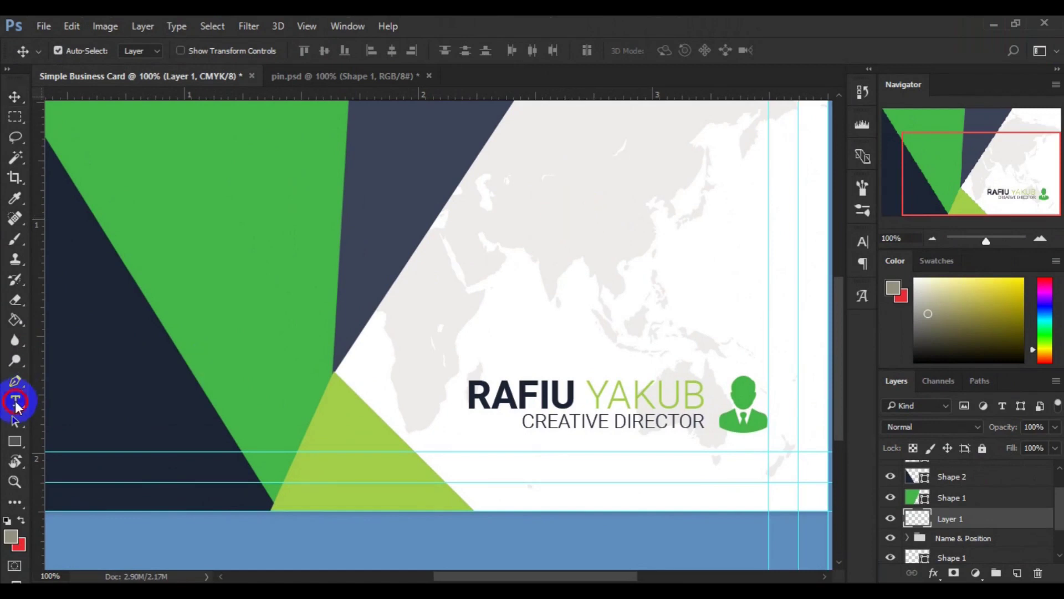
{"action": "left_click", "coordinate": [521, 237]}
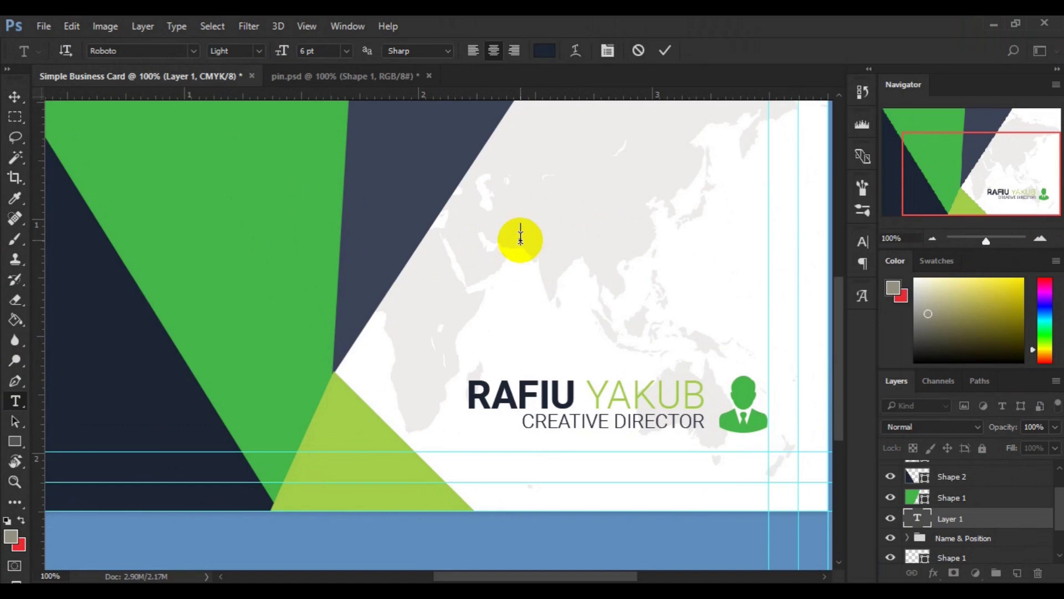
{"action": "type", "text": "+00"}
{"action": "type", "text": " 1"}
{"action": "type", "text": "23 "}
{"action": "type", "text": "456"}
{"action": "type", "text": "7"}
{"action": "type", "text": " 89"}
{"action": "type", "text": "01"}
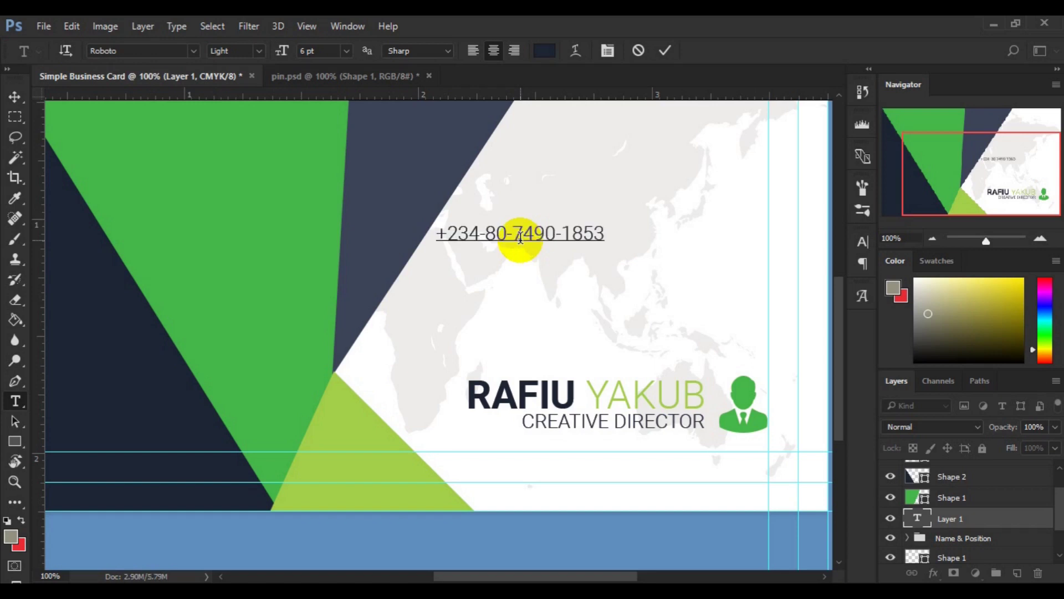
{"action": "key", "text": "Return"}
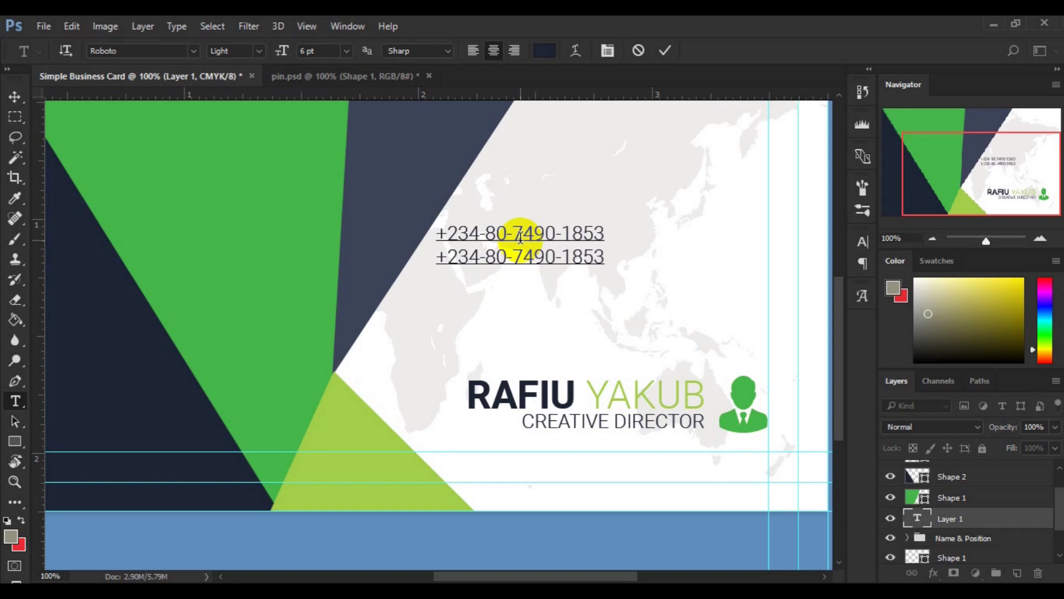
{"action": "left_click", "coordinate": [448, 131]}
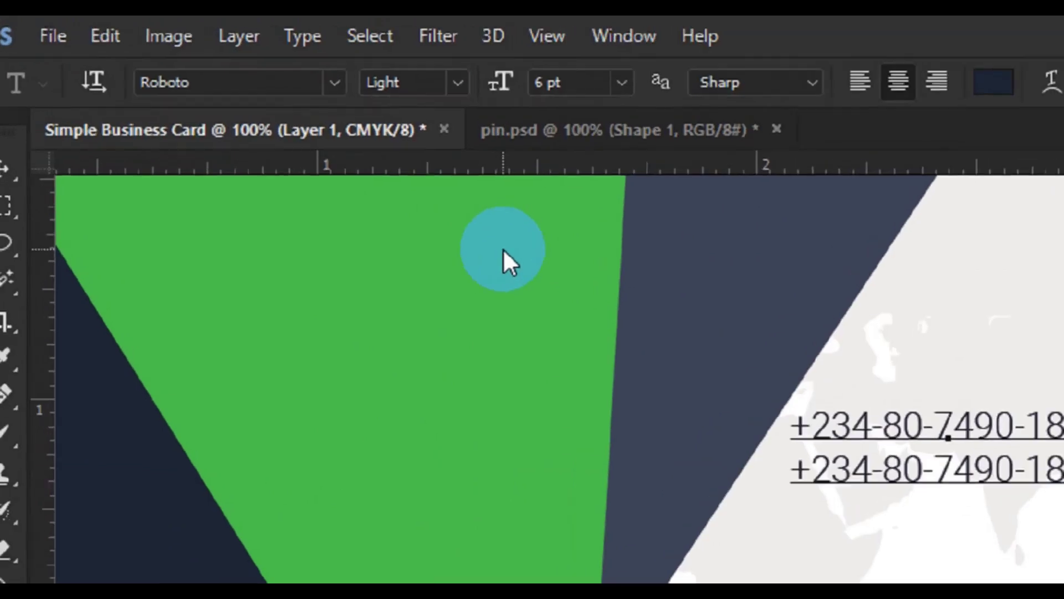
Step: Confirm the phone text uses Roboto Light at 6 pt and commit it
{"action": "left_click", "coordinate": [309, 53]}
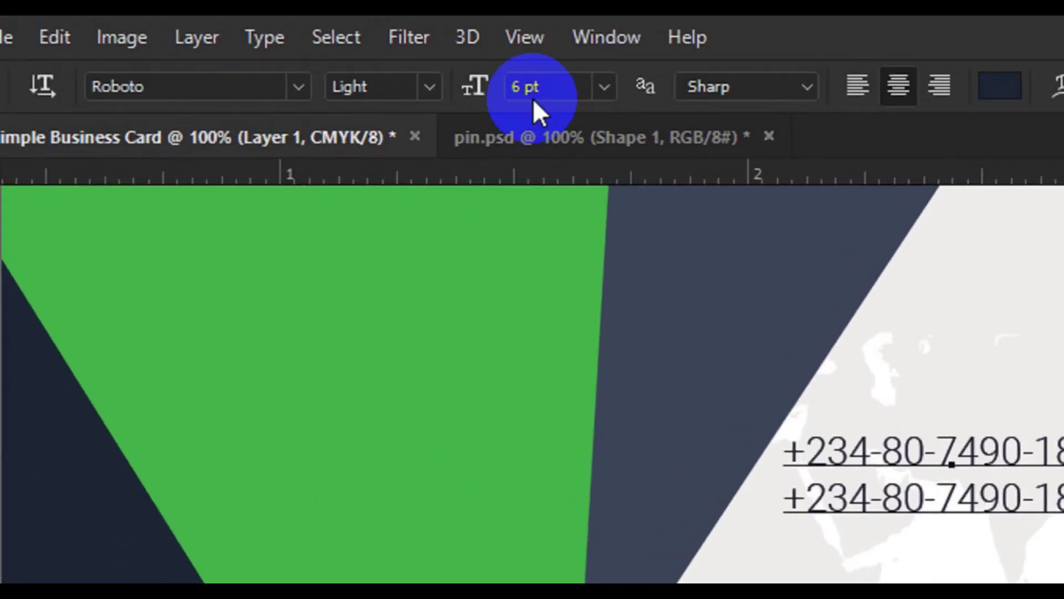
{"action": "left_click", "coordinate": [511, 89]}
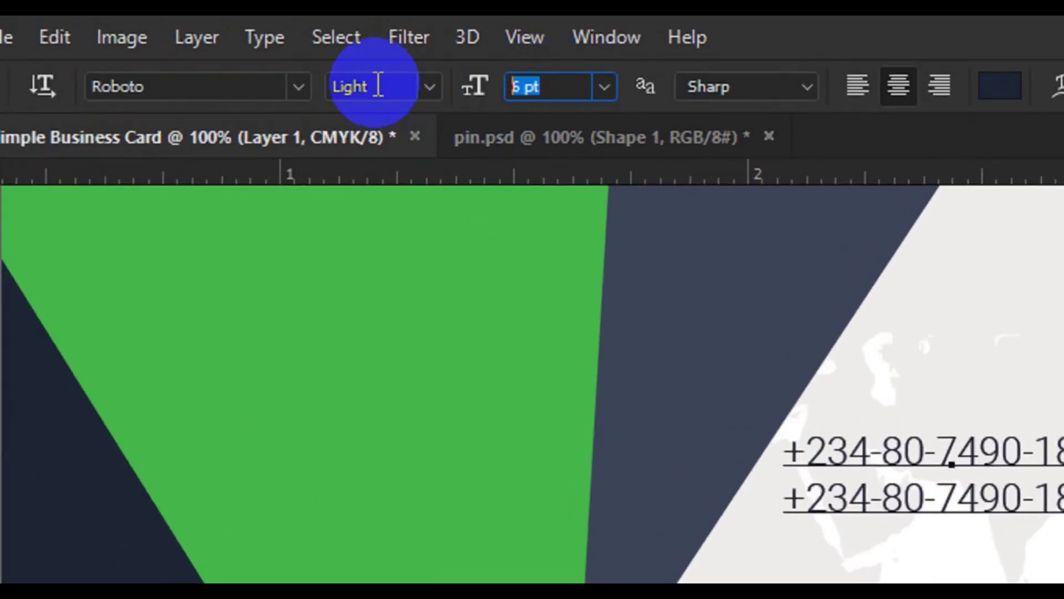
{"action": "left_click", "coordinate": [360, 86]}
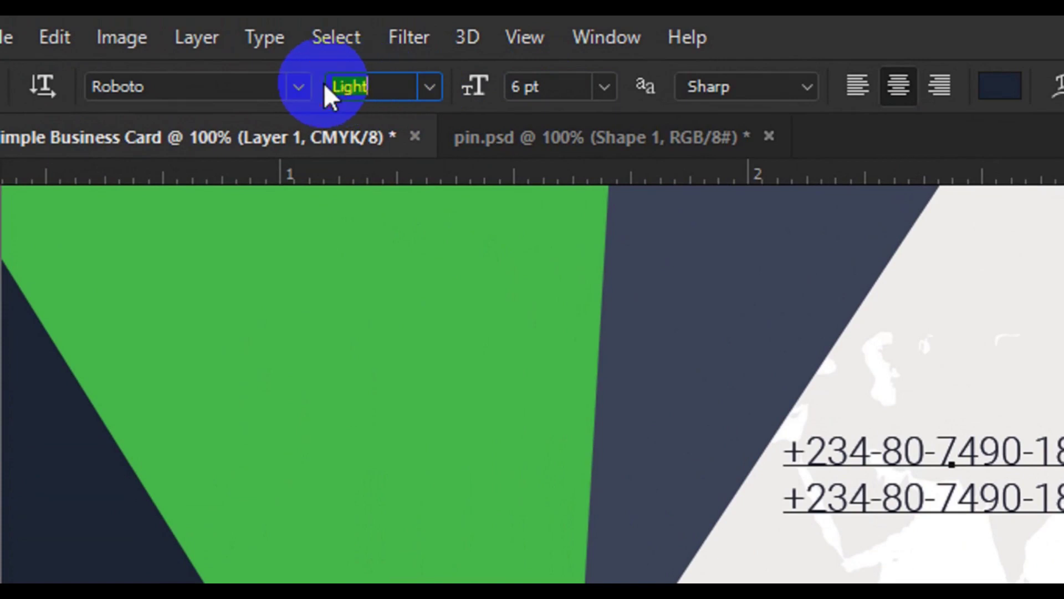
{"action": "left_click", "coordinate": [221, 86]}
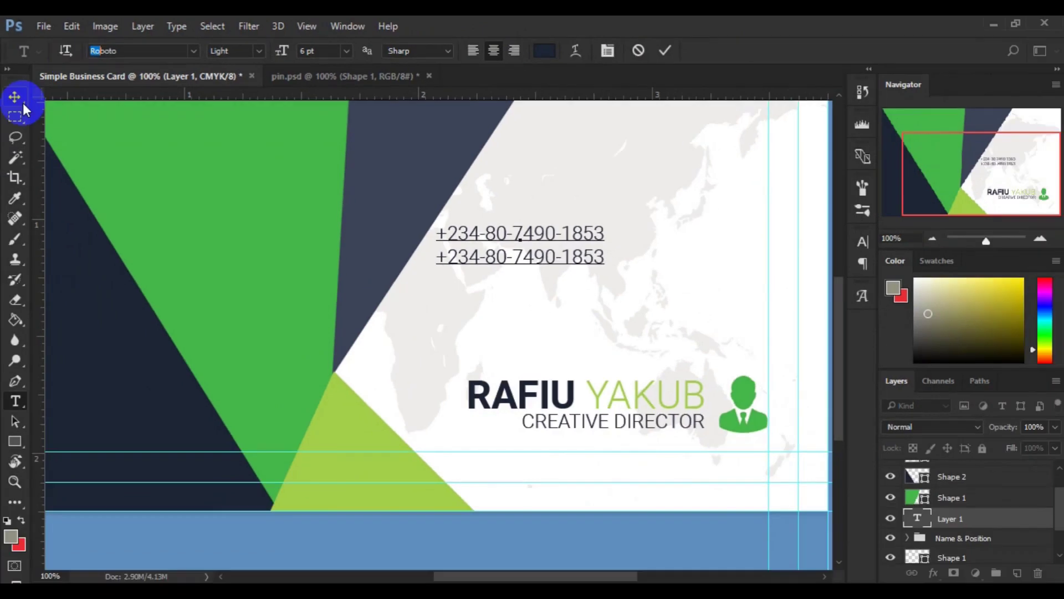
{"action": "left_click", "coordinate": [15, 100]}
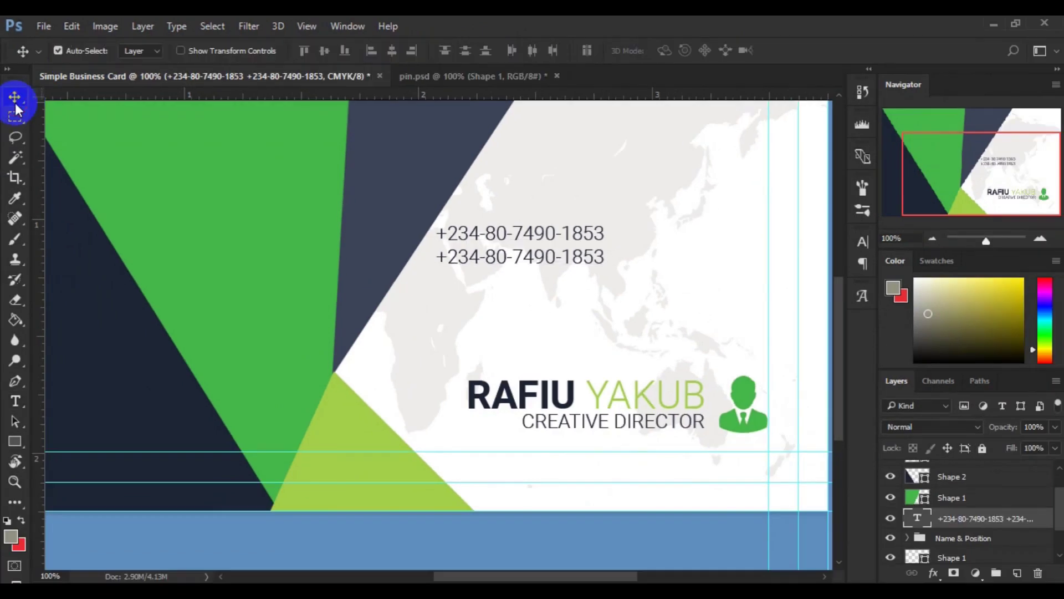
Step: Move the phone-number text to the card's upper right
{"action": "left_click", "coordinate": [472, 258]}
{"action": "left_click_drag", "start_coordinate": [472, 257], "coordinate": [574, 176]}
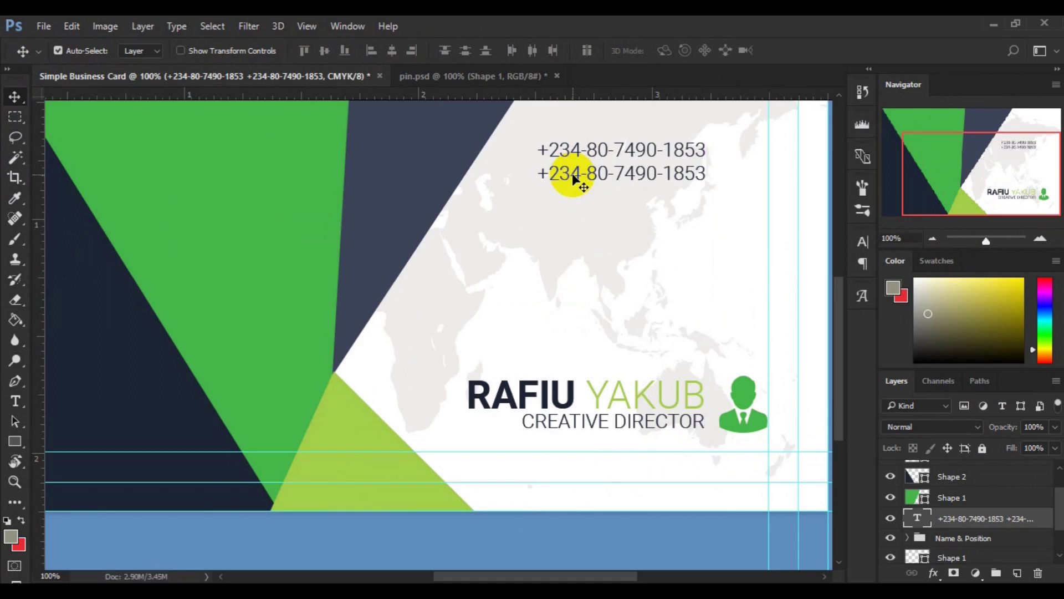
{"action": "key", "text": "ctrl+minus"}
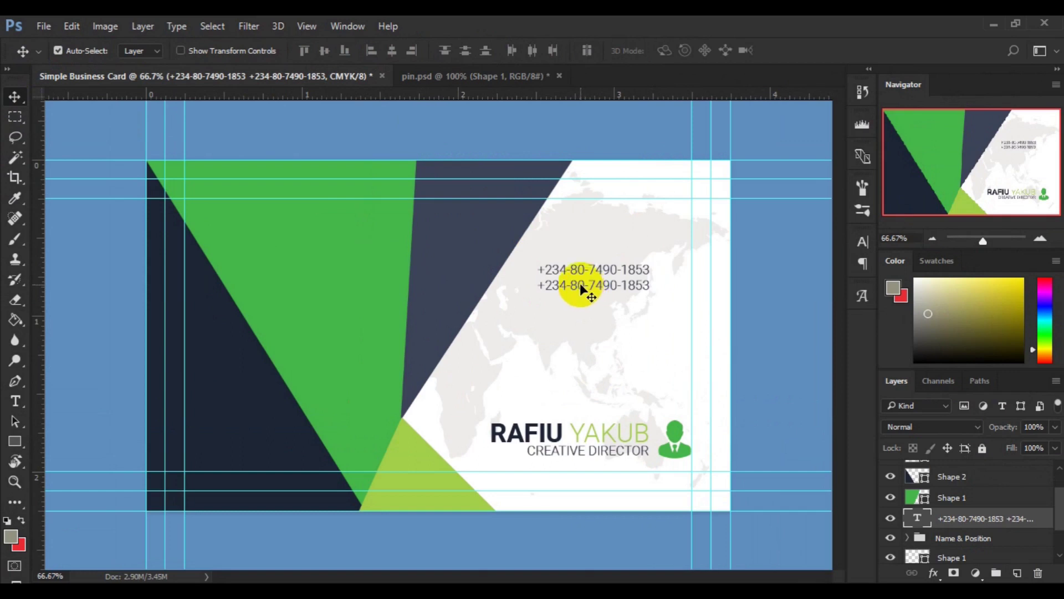
Step: Alt-drag two copies of the phone lines below, each spaced 0.130 in apart
{"action": "left_click_drag", "start_coordinate": [581, 285], "coordinate": [580, 330]}
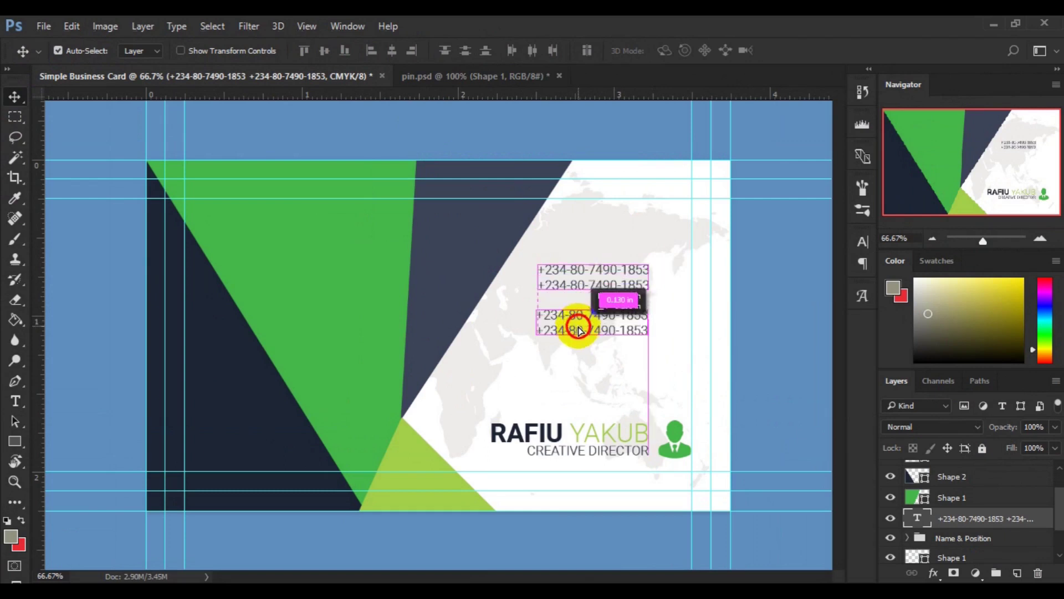
{"action": "left_click_drag", "start_coordinate": [579, 330], "coordinate": [580, 330]}
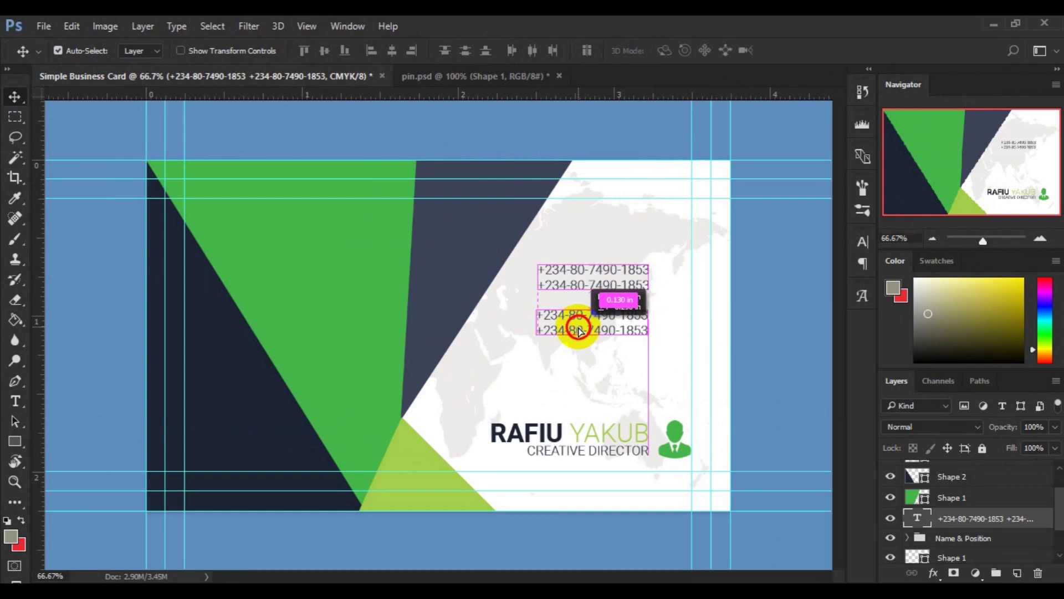
{"action": "left_click_drag", "start_coordinate": [579, 330], "coordinate": [582, 371]}
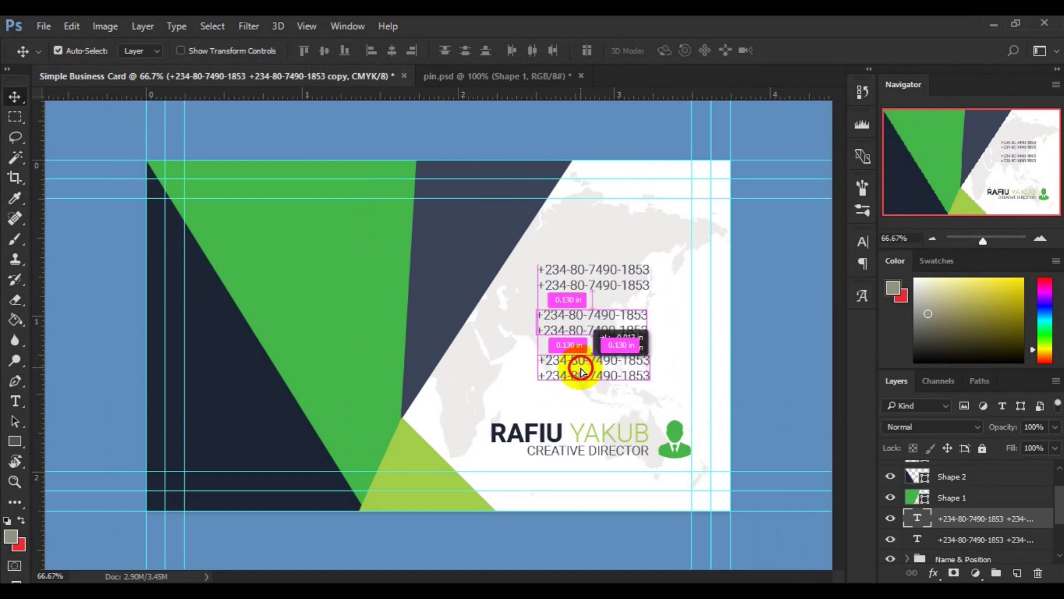
{"action": "left_click_drag", "start_coordinate": [581, 371], "coordinate": [582, 371]}
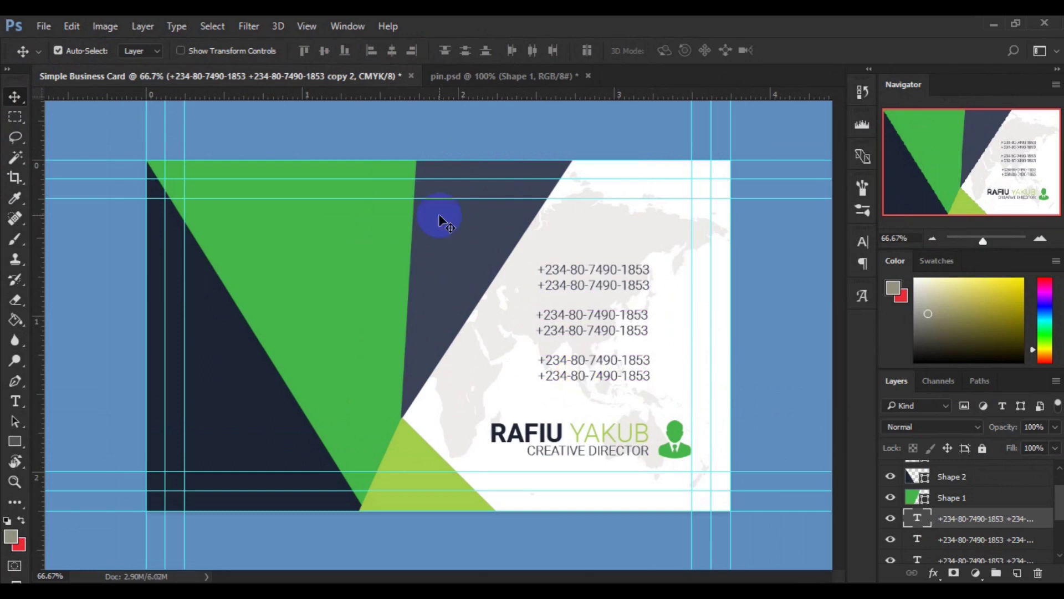
Step: In pin.psd, hide Shape 1 and drag the phone icon layer onto the business card
{"action": "left_click", "coordinate": [503, 81]}
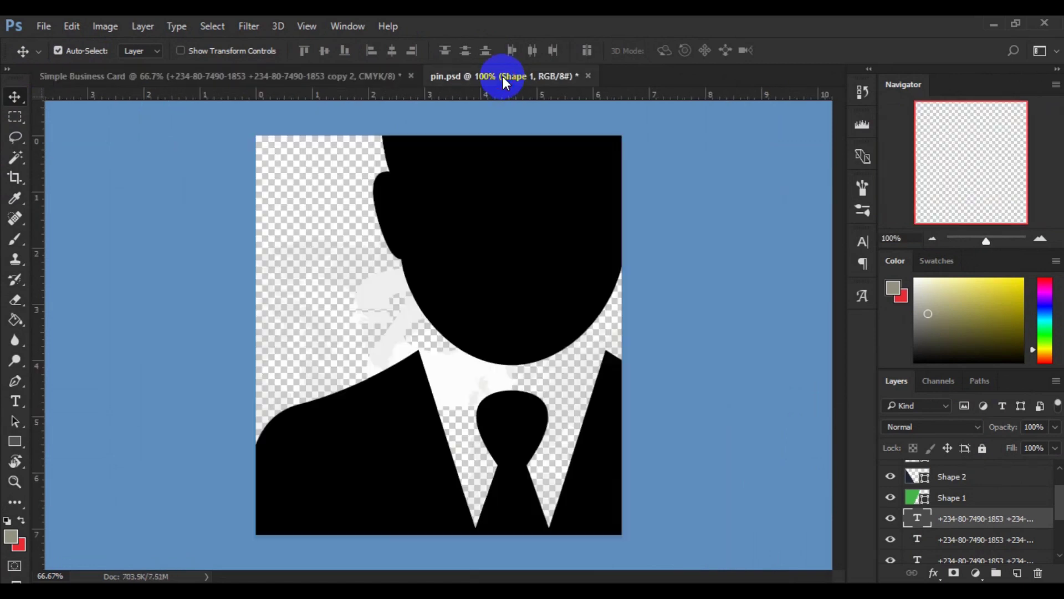
{"action": "left_click", "coordinate": [574, 354]}
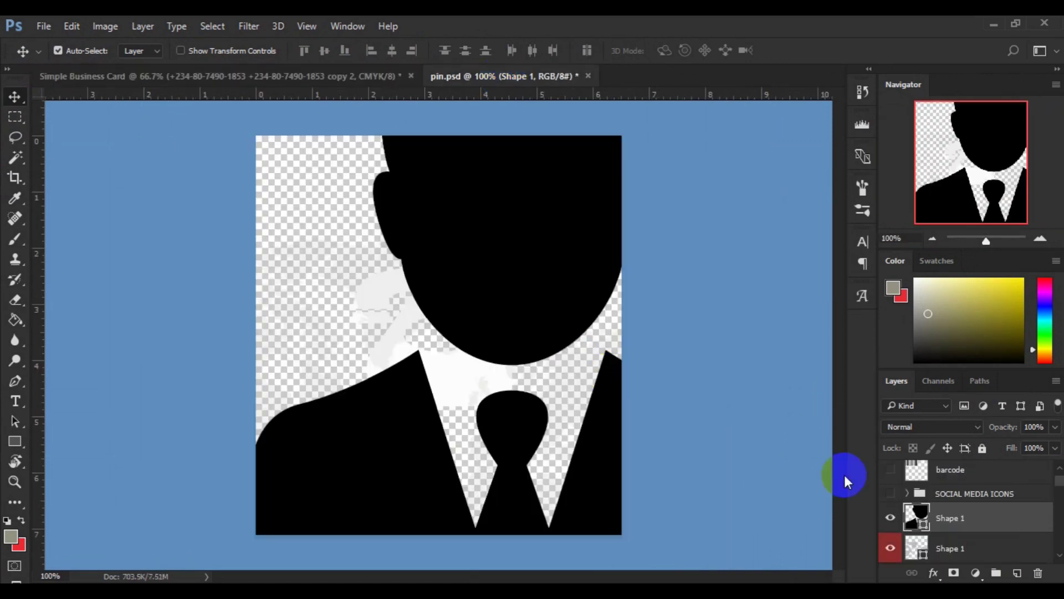
{"action": "left_click", "coordinate": [890, 519]}
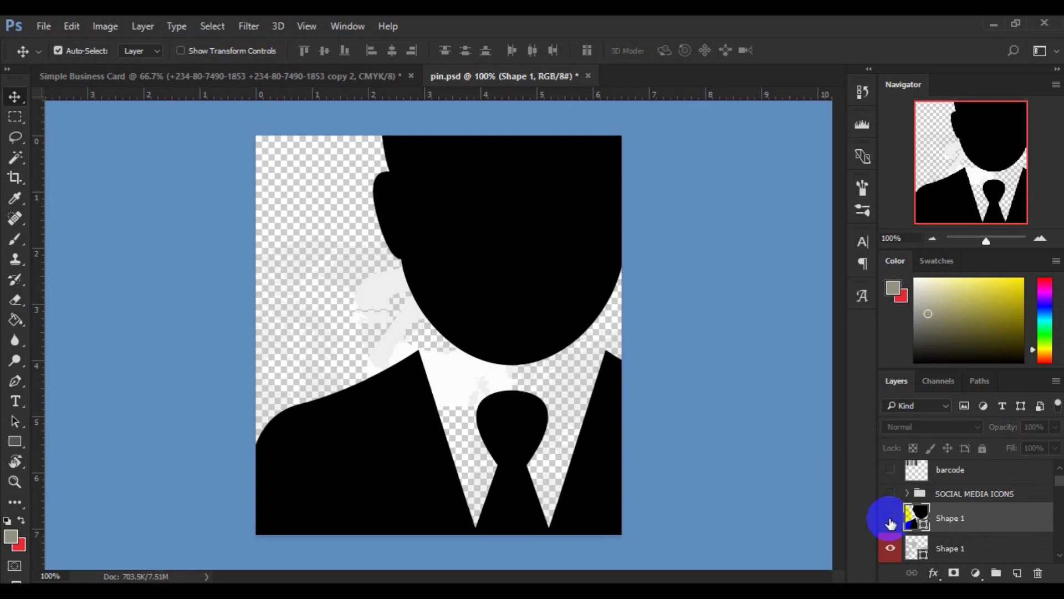
{"action": "left_click", "coordinate": [409, 373]}
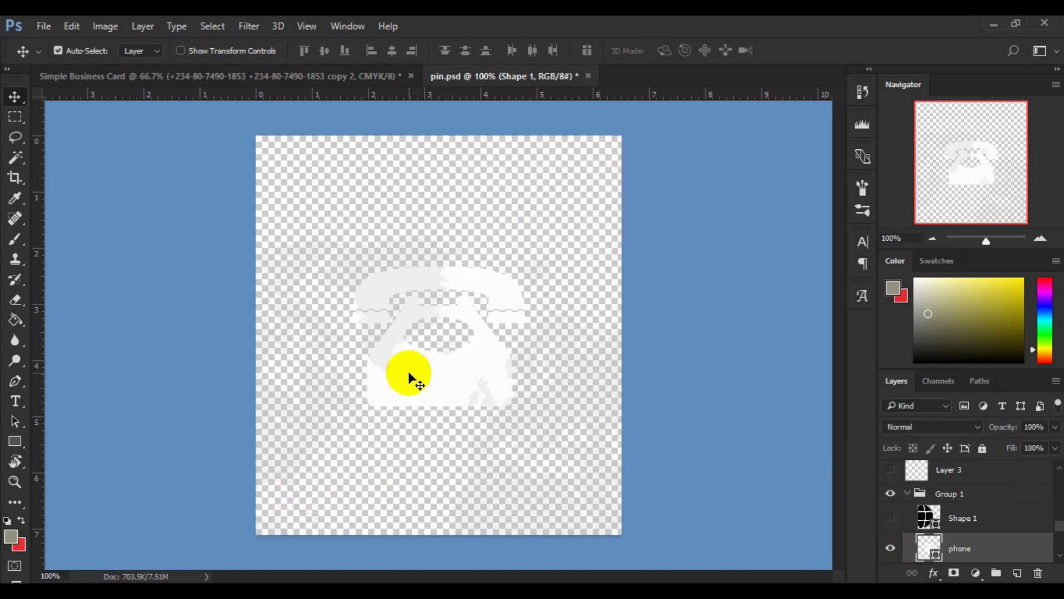
{"action": "left_click_drag", "start_coordinate": [409, 372], "coordinate": [600, 218]}
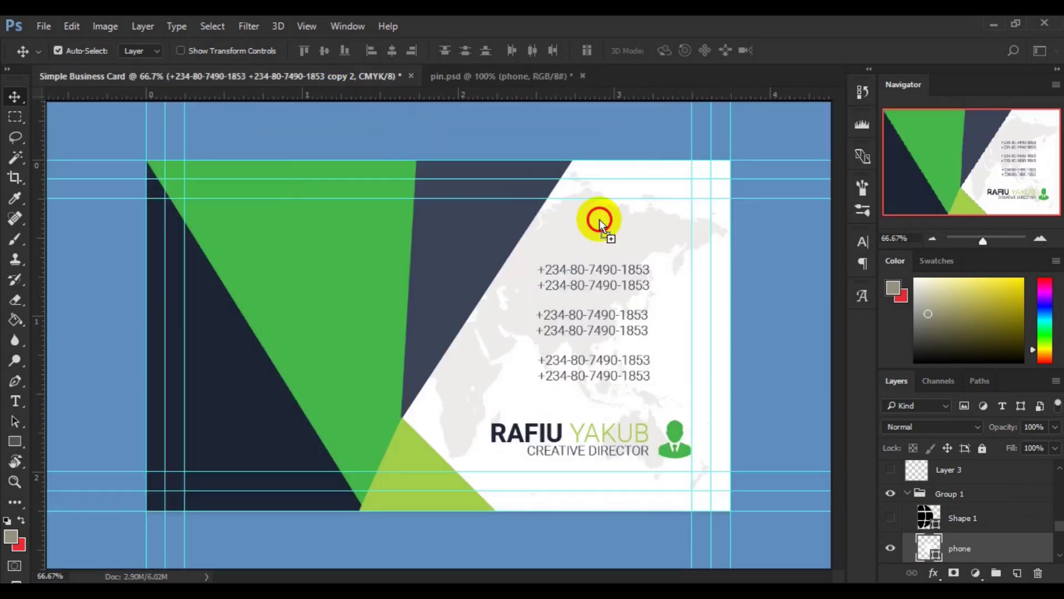
{"action": "left_click_drag", "start_coordinate": [664, 272], "coordinate": [666, 277]}
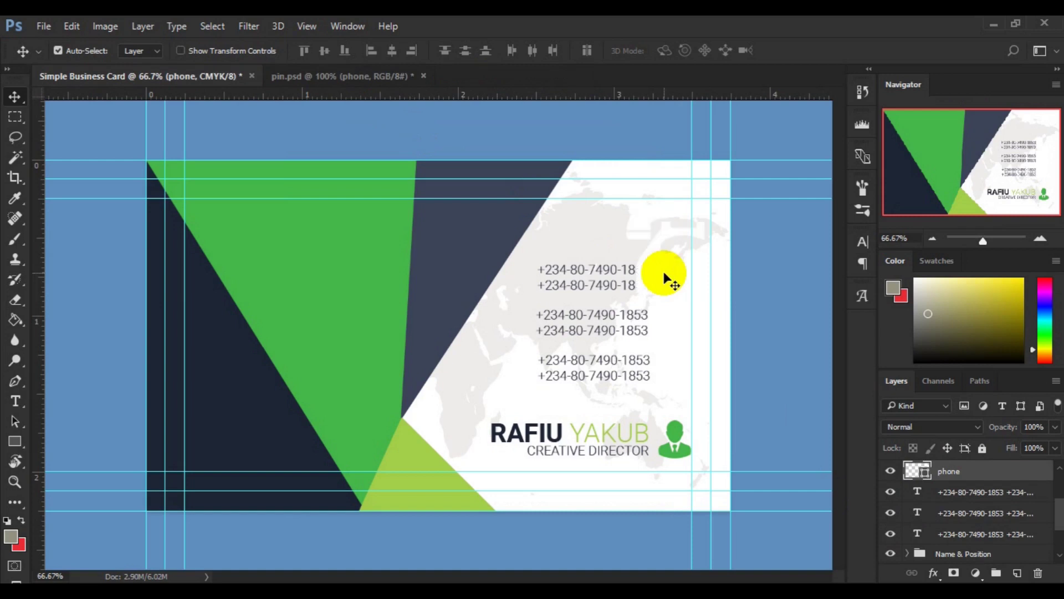
Step: Fill the phone icon with the card's green, sampled with the eyedropper
{"action": "double_click", "coordinate": [922, 471]}
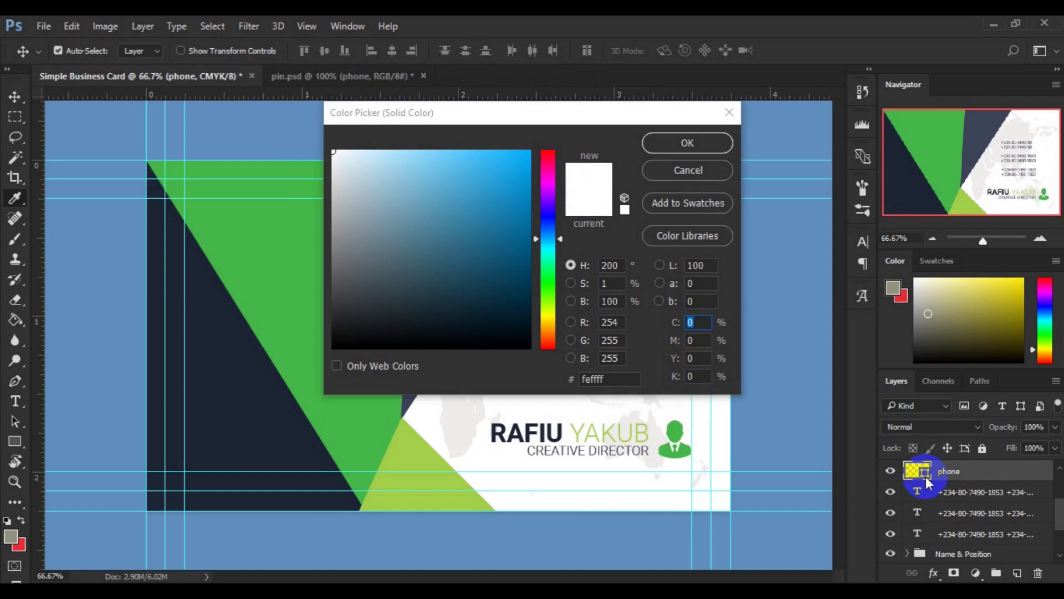
{"action": "left_click", "coordinate": [360, 424]}
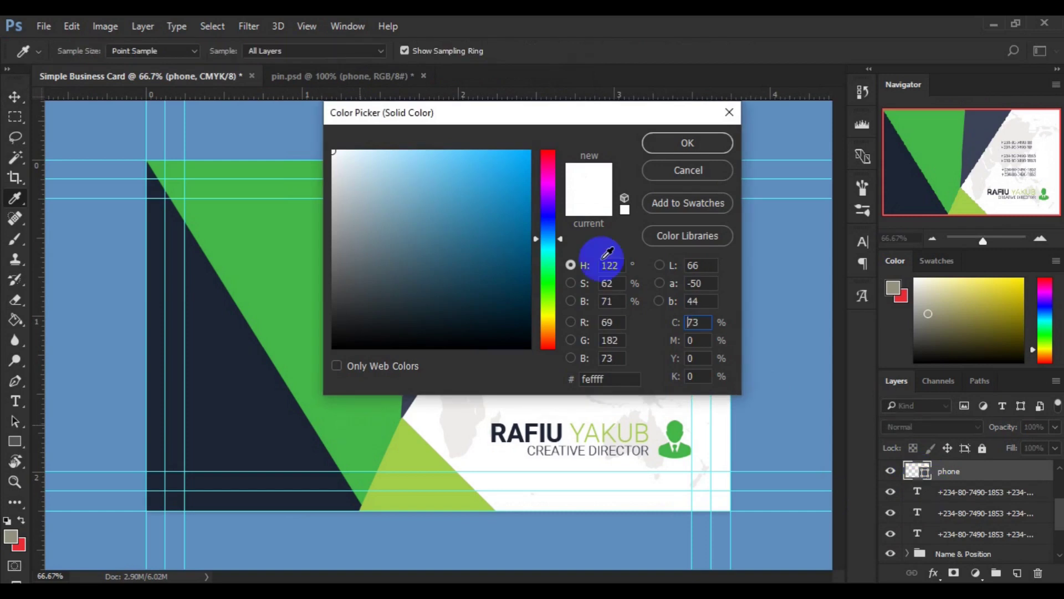
{"action": "left_click", "coordinate": [670, 143]}
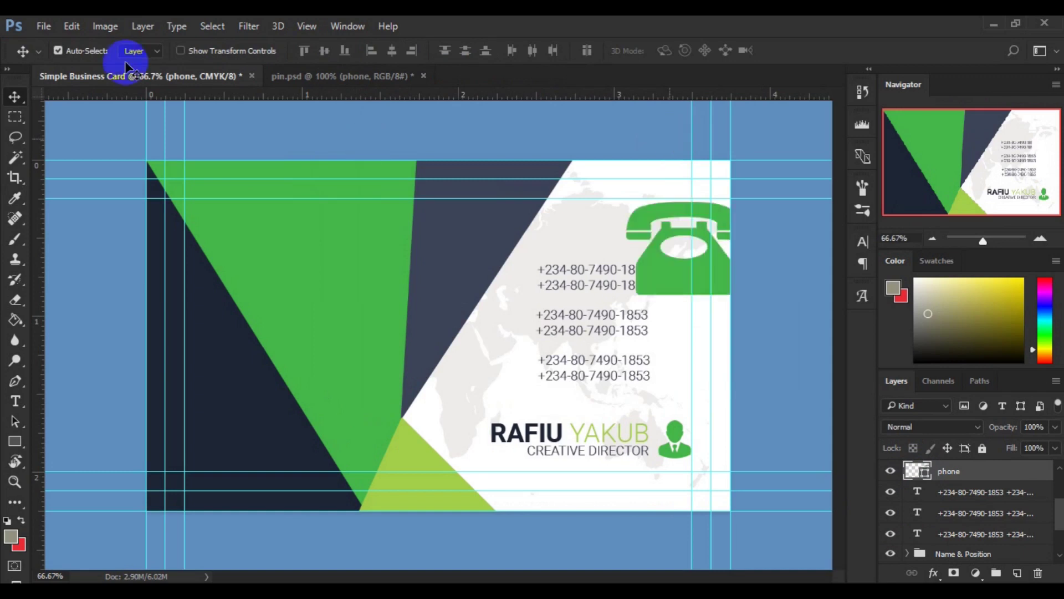
Step: Free Transform the phone icon to about 25% and place it right of the top number pair
{"action": "left_click", "coordinate": [72, 26]}
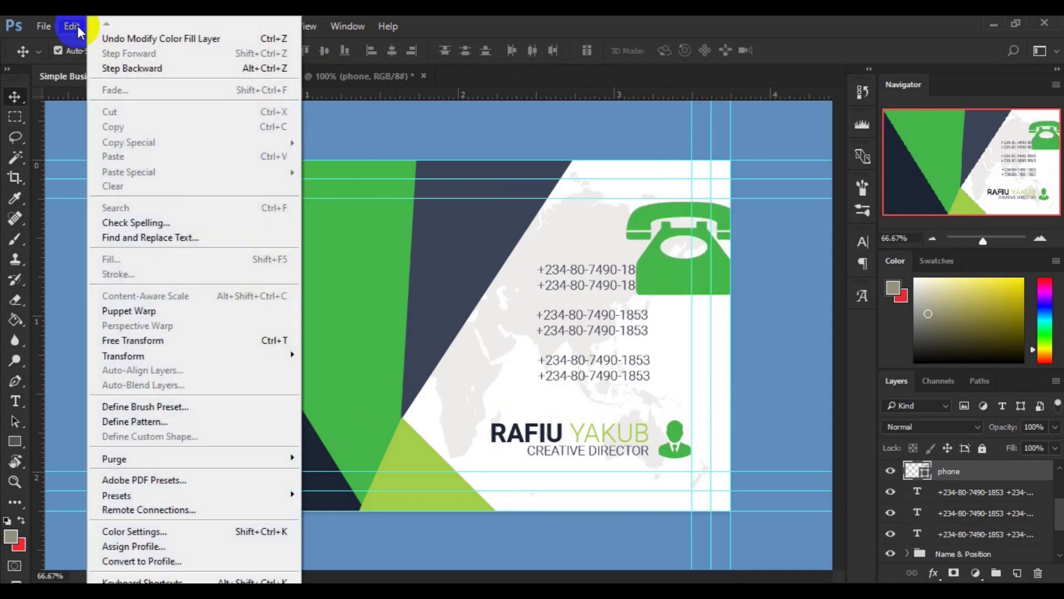
{"action": "left_click", "coordinate": [233, 343]}
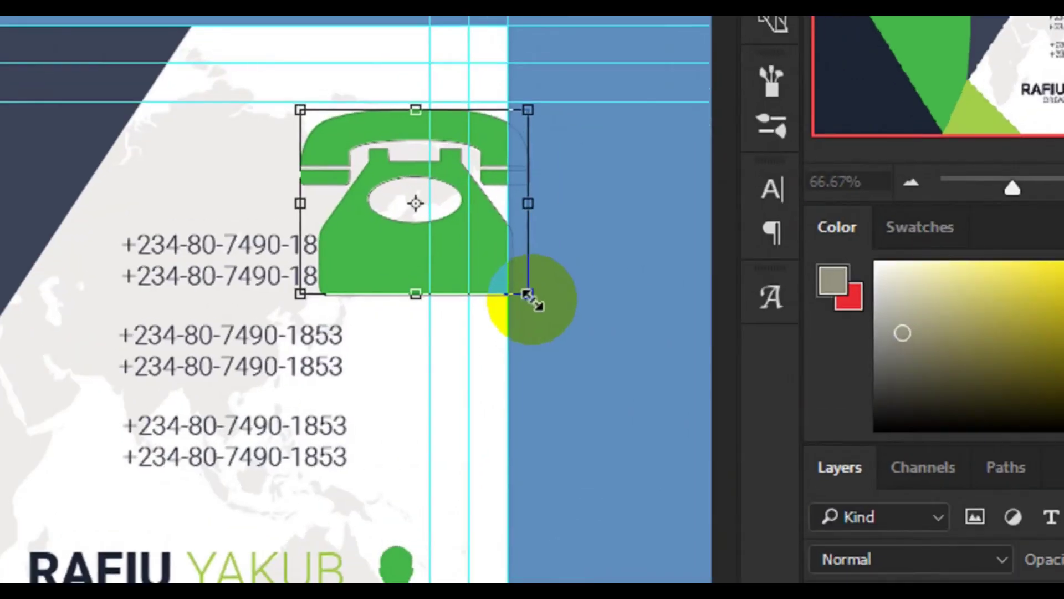
{"action": "left_click_drag", "start_coordinate": [529, 297], "coordinate": [440, 223]}
{"action": "key", "text": "ctrl+z"}
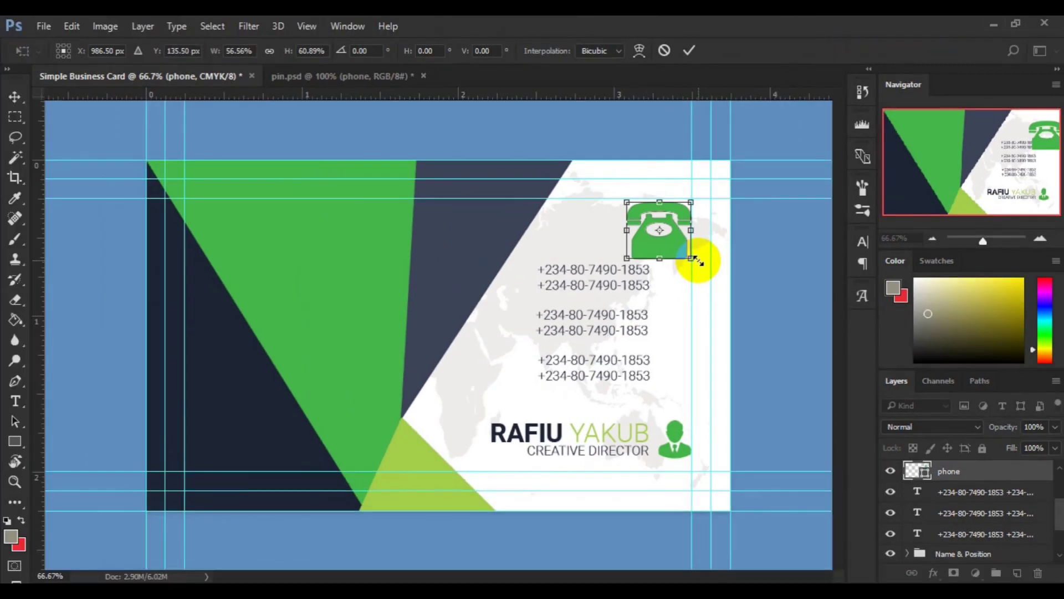
{"action": "left_click_drag", "start_coordinate": [694, 259], "coordinate": [678, 246]}
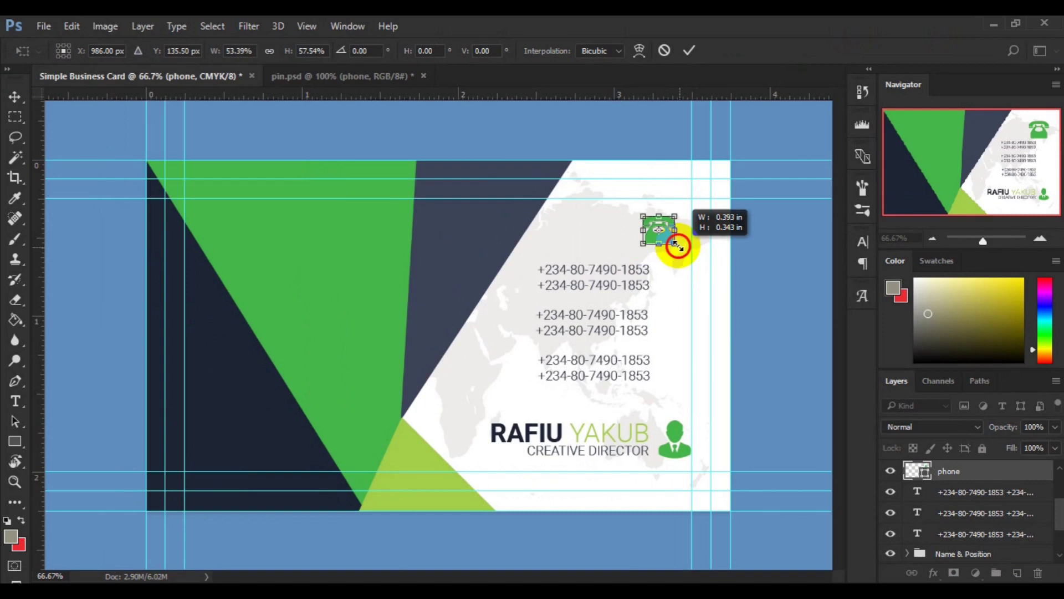
{"action": "left_click_drag", "start_coordinate": [677, 245], "coordinate": [678, 245]}
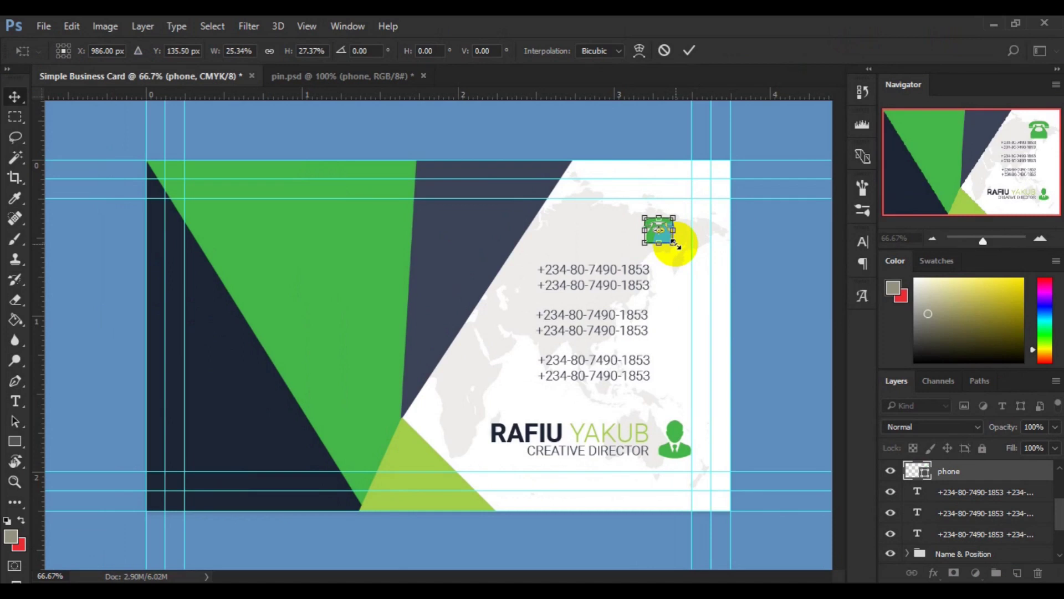
{"action": "key", "text": "Return"}
{"action": "left_click", "coordinate": [661, 240]}
{"action": "left_click_drag", "start_coordinate": [661, 240], "coordinate": [675, 284]}
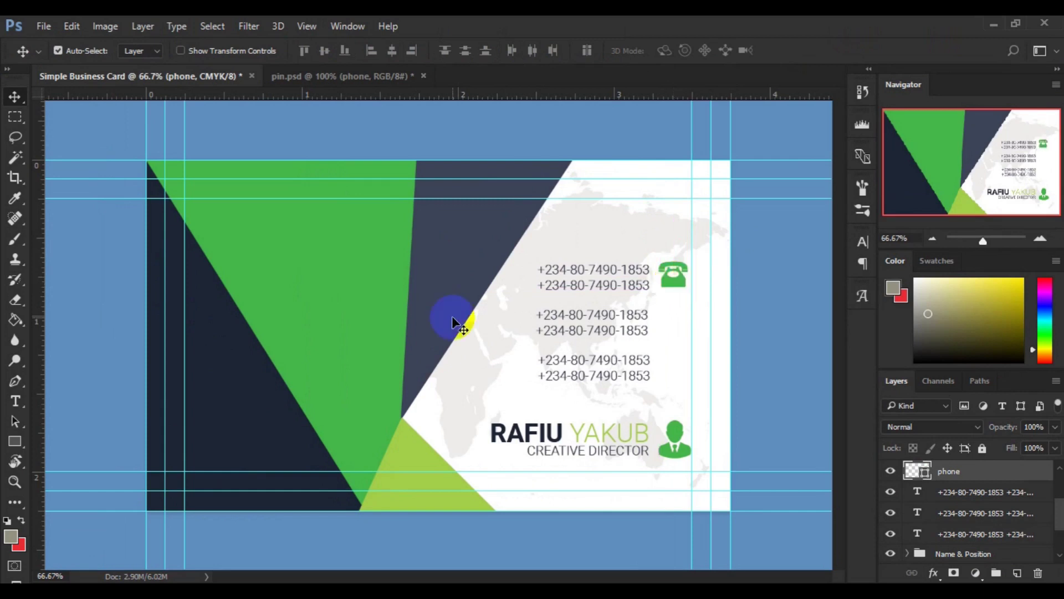